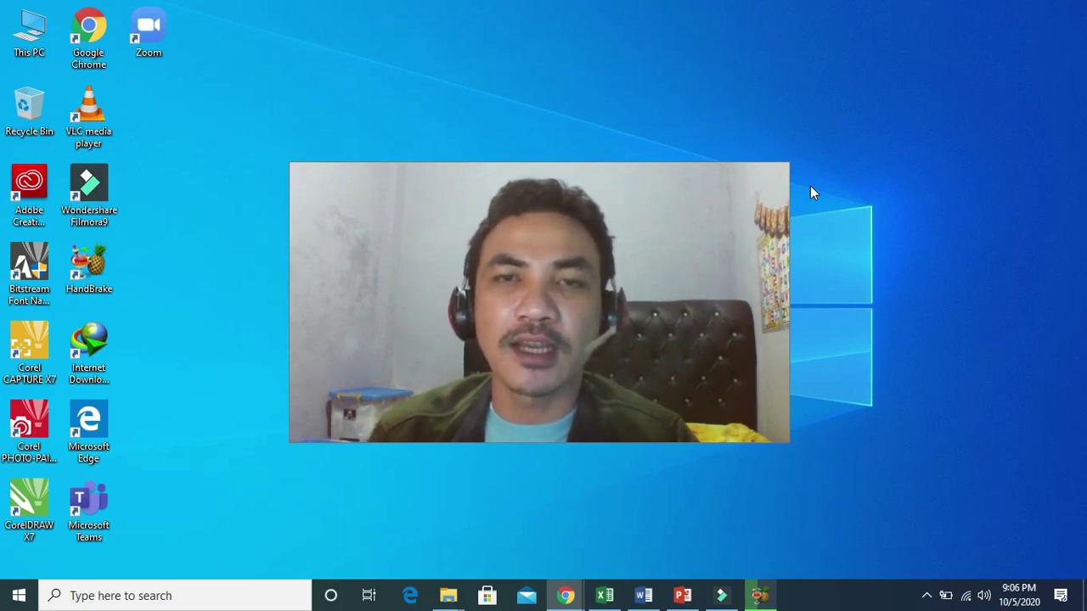
Launch CorelDRAW X7 from the desktop.
double_click(23, 501)
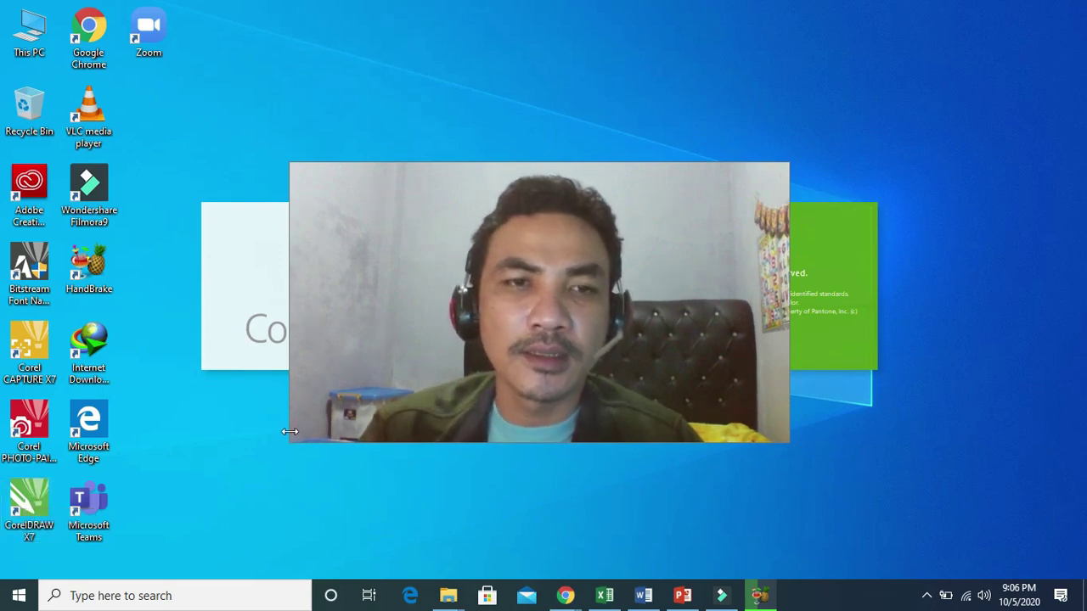
left_click_drag(466, 371, 592, 316)
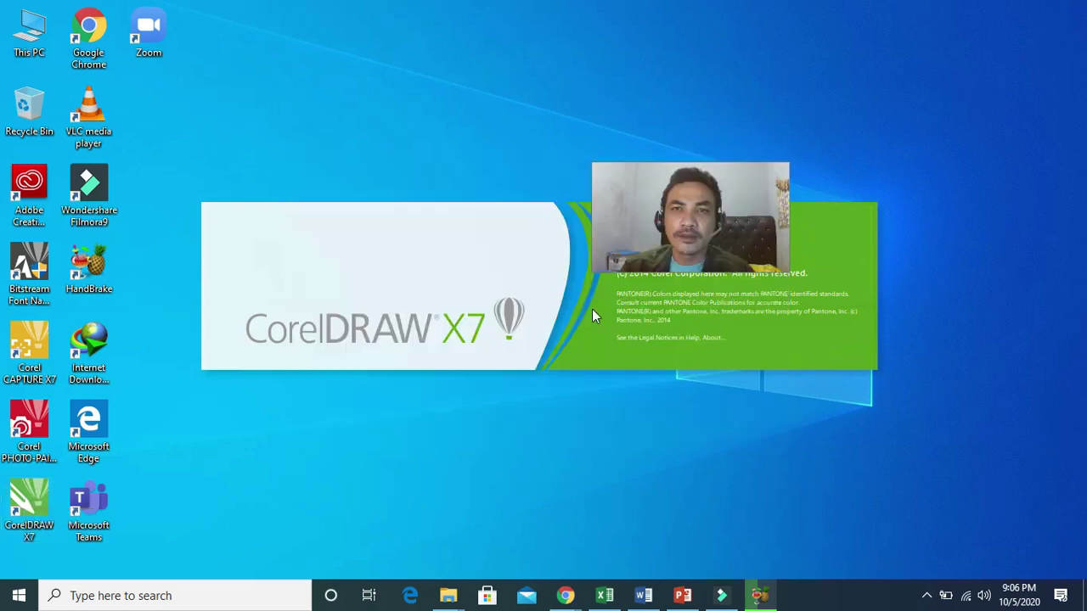
left_click_drag(731, 209, 1011, 67)
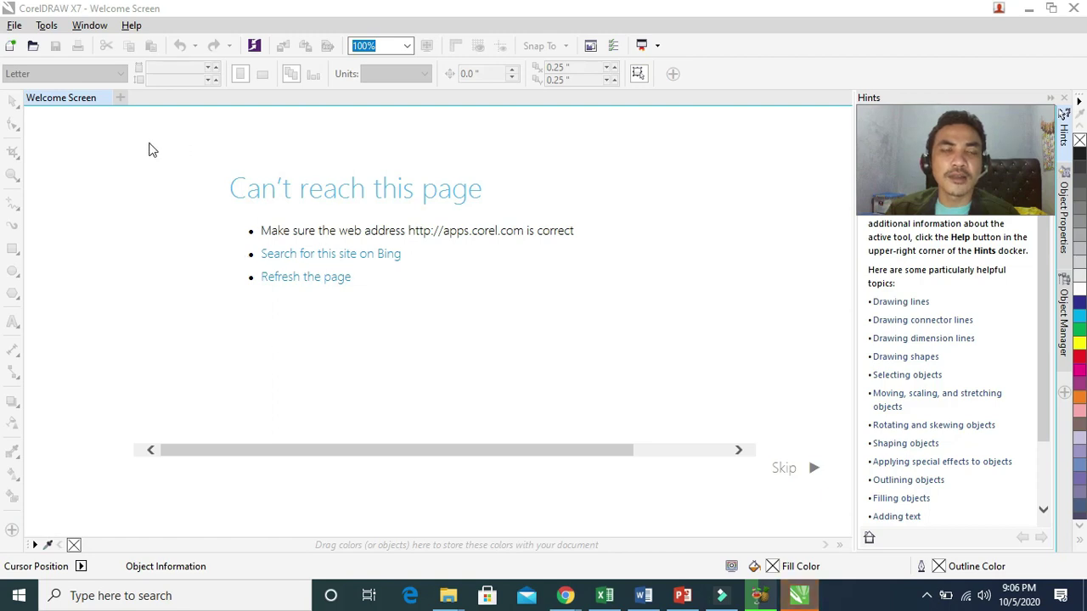
Create a new A4 document named Layout Brosur, keeping CMYK colour mode and 300 dpi.
left_click(15, 26)
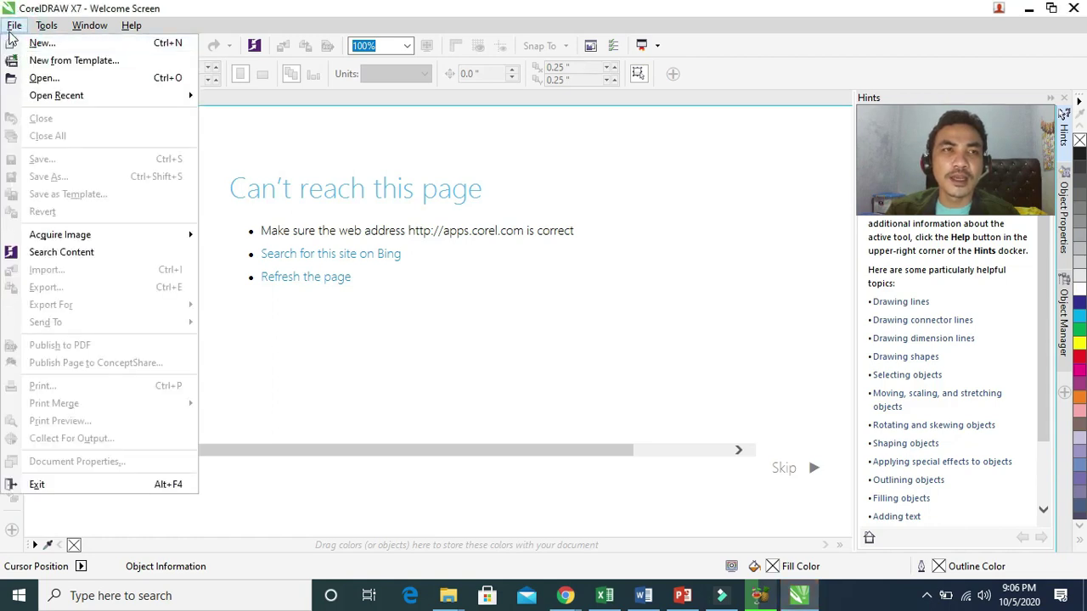
left_click(20, 42)
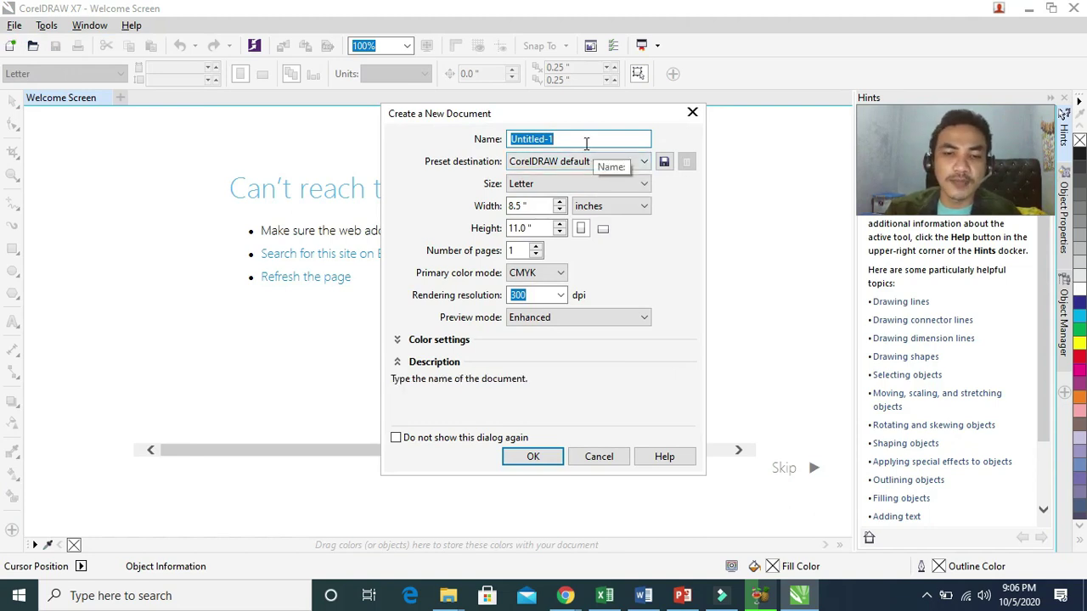
type("Layout Brosur")
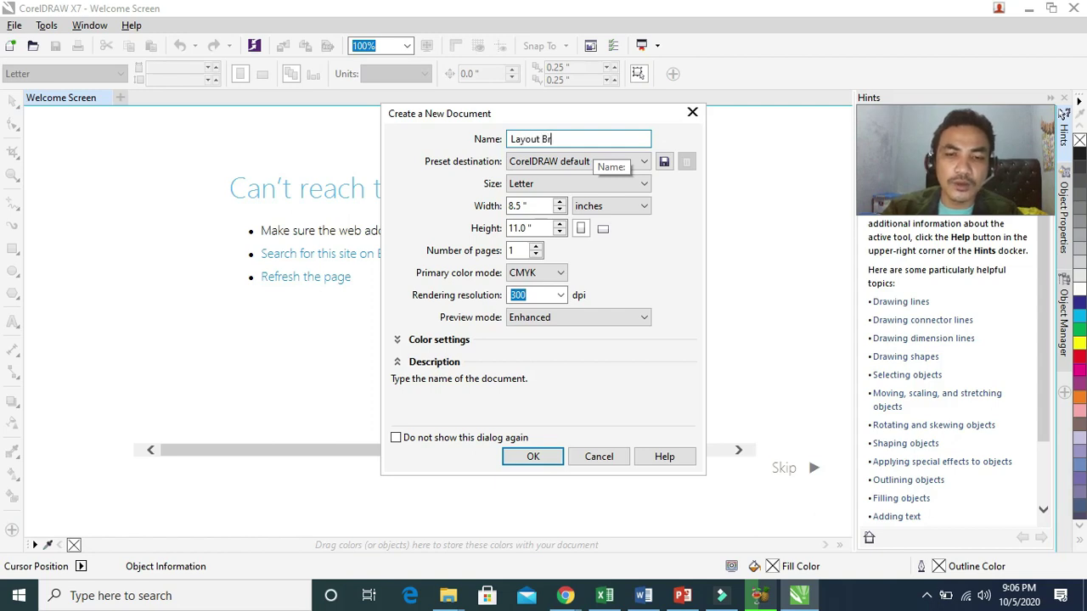
left_click(563, 183)
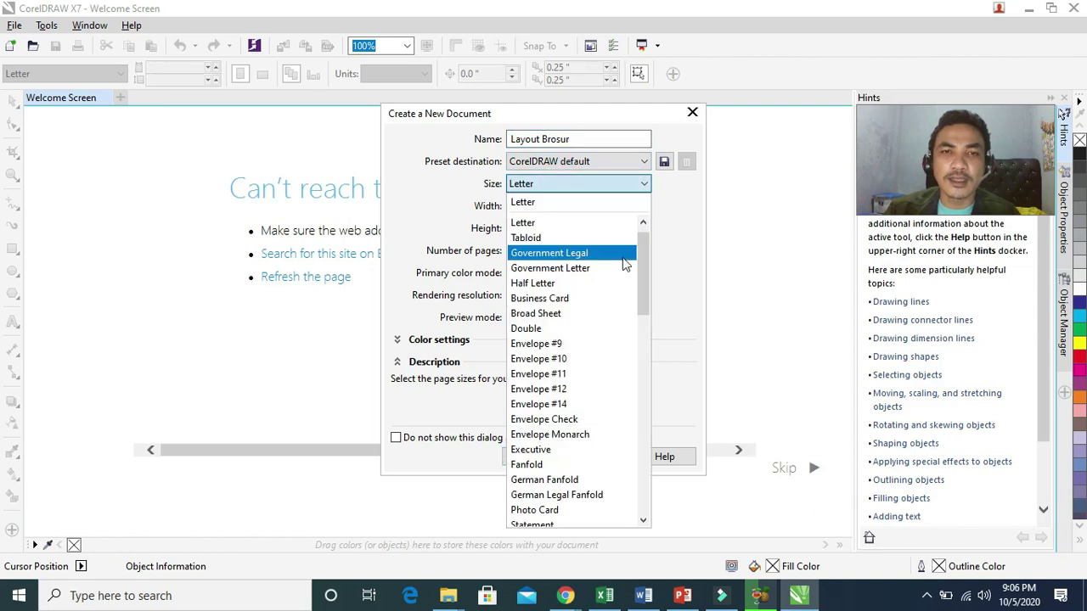
left_click_drag(642, 281, 633, 387)
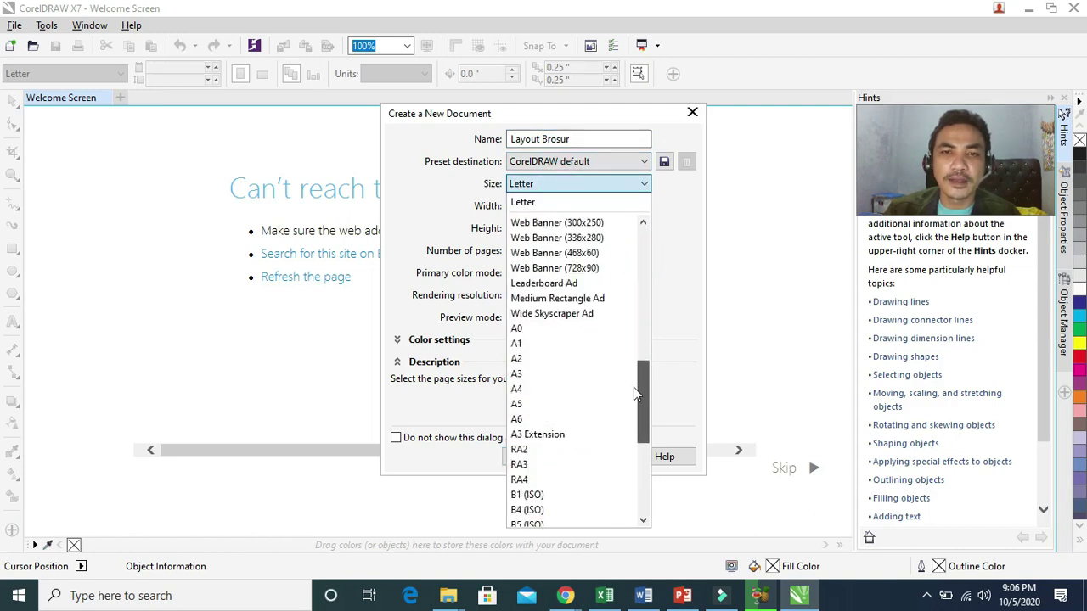
left_click(565, 380)
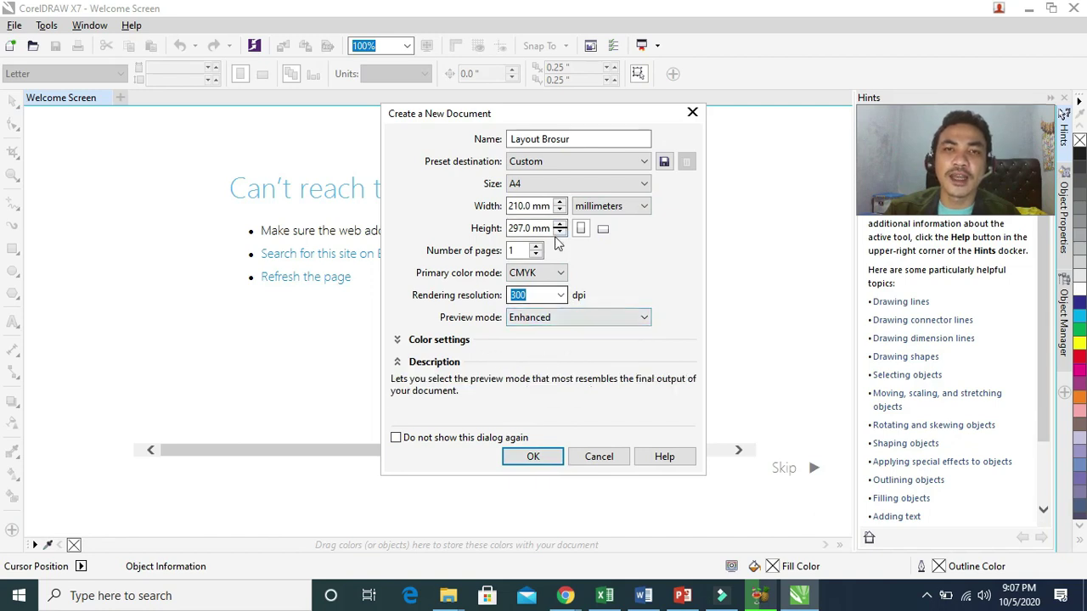
left_click(531, 456)
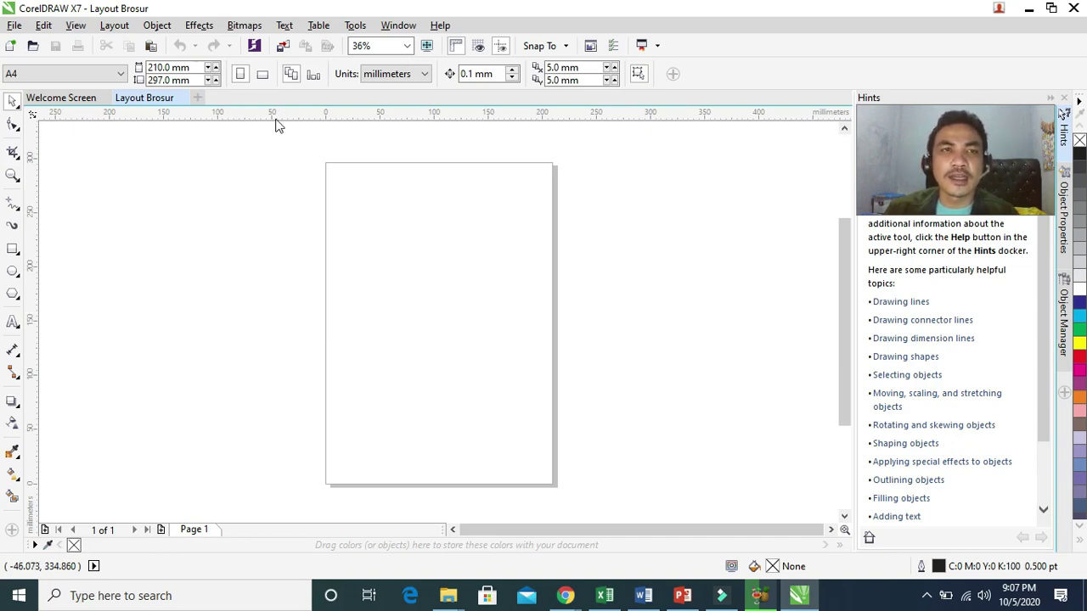
Turn the page to landscape and draw a rectangle about 146 × 210 mm over its left half.
left_click(258, 76)
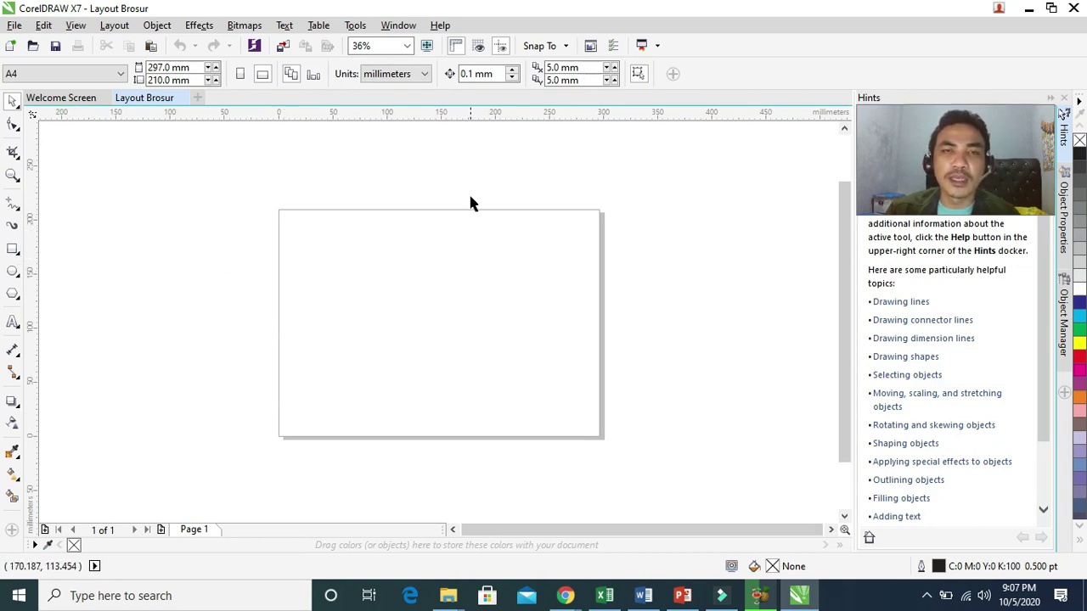
left_click(13, 250)
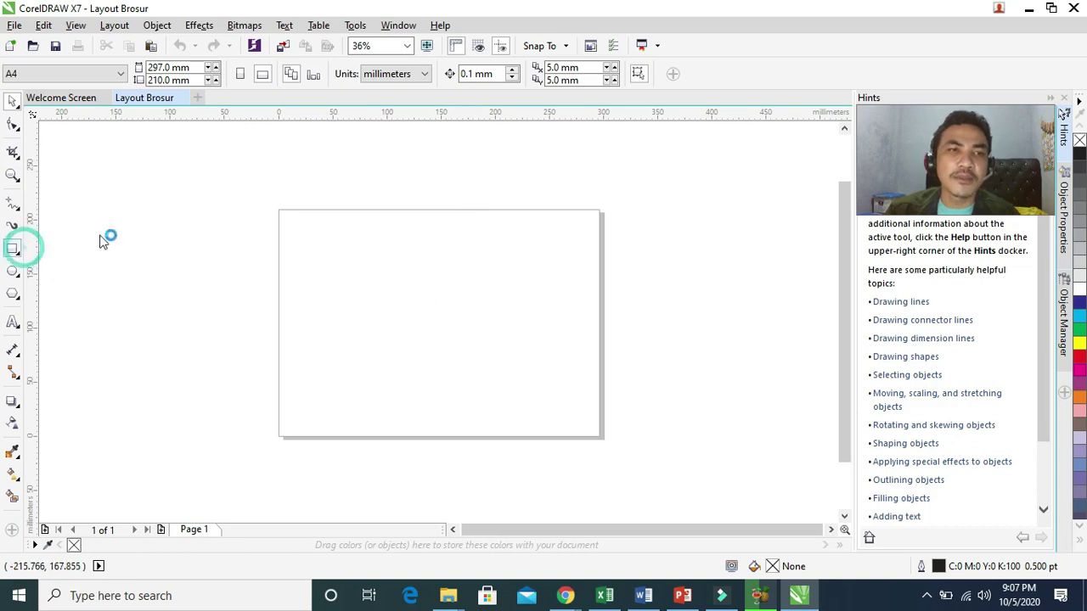
mouse_move(279, 209)
left_mouse_down()
mouse_move(463, 395)
mouse_move(461, 441)
mouse_move(438, 439)
left_mouse_up()
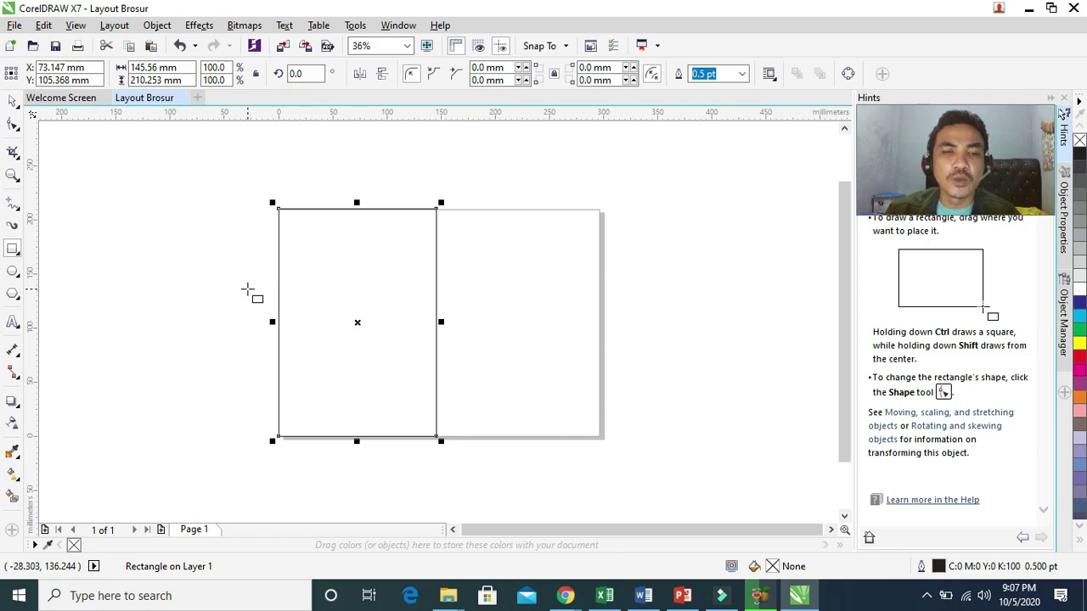
Switch to Calculator and divide the 297 mm page width by 2.
key("super")
type("calc")
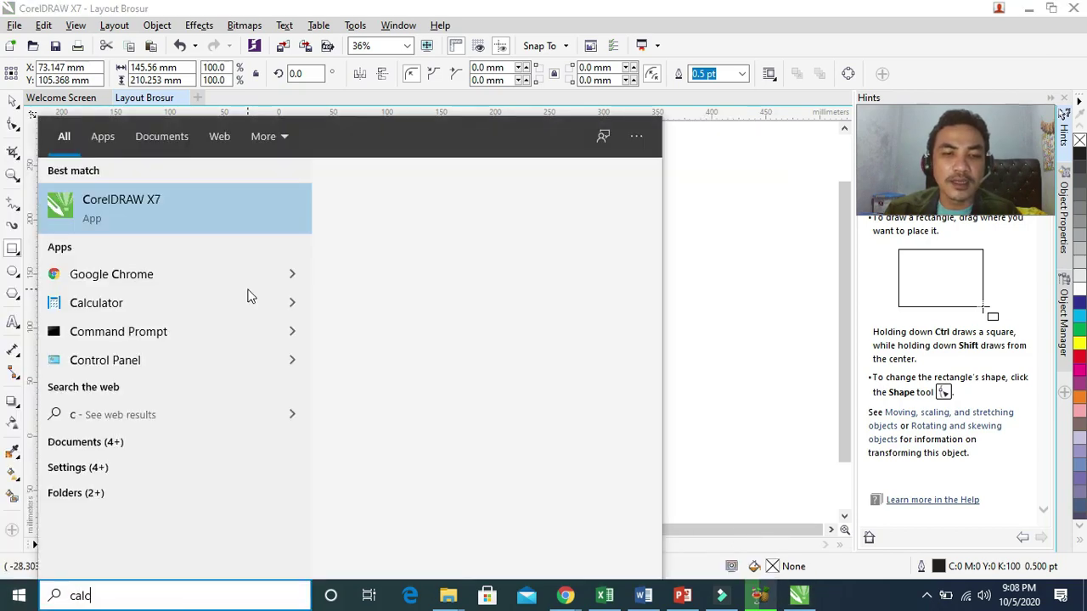
left_click(198, 217)
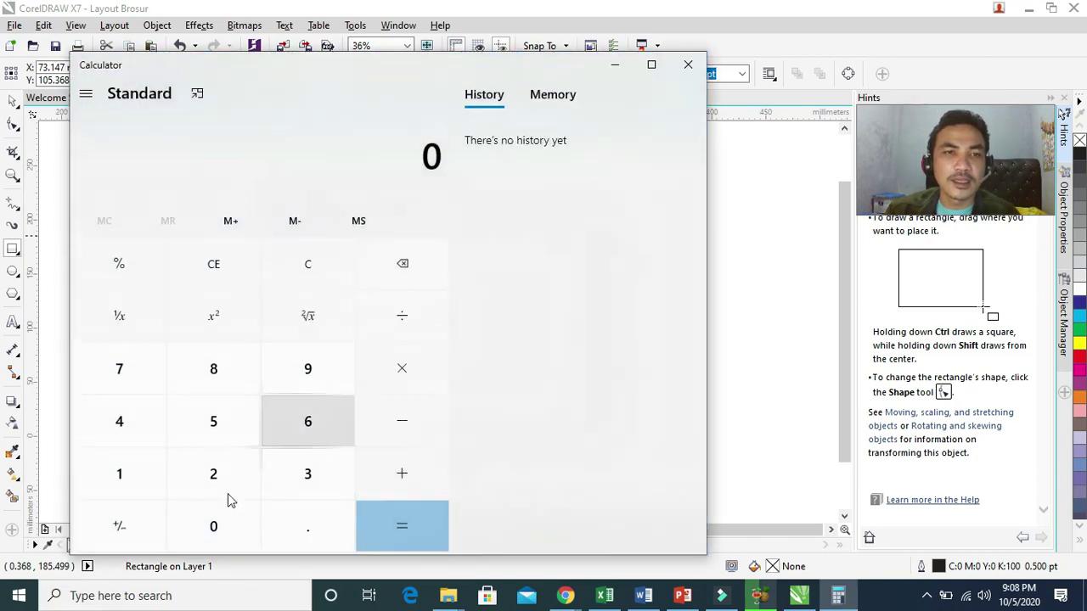
left_click(217, 493)
left_click(297, 382)
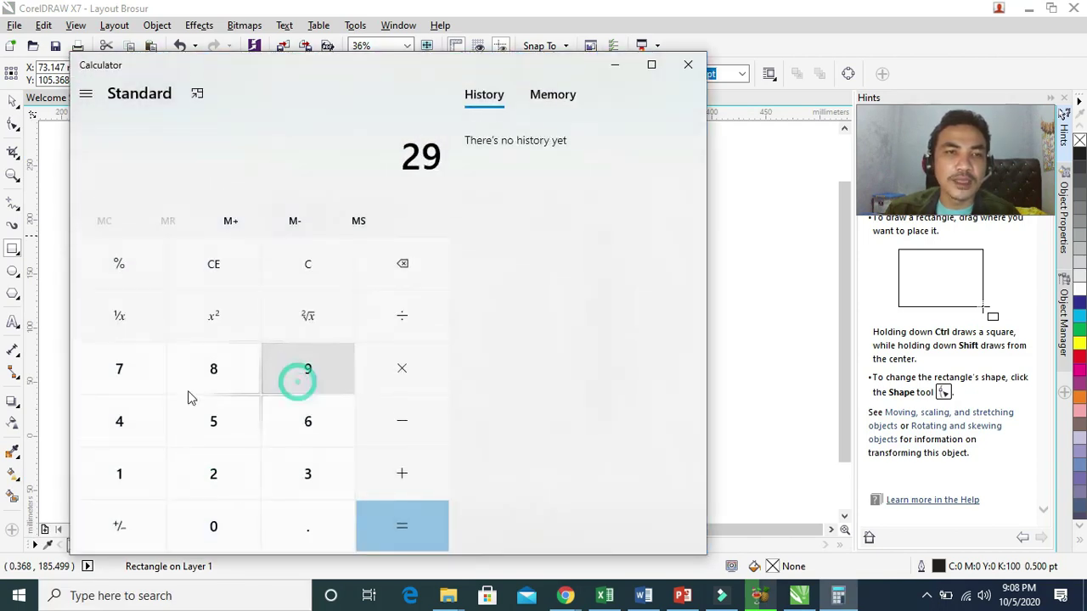
left_click(138, 383)
left_click(416, 316)
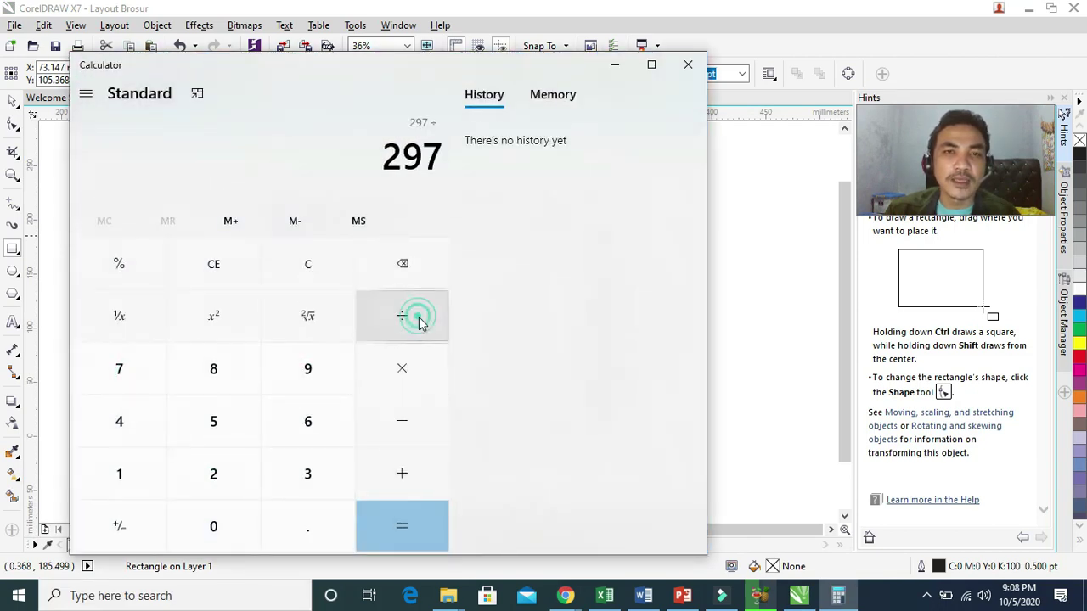
left_click(233, 477)
left_click(394, 522)
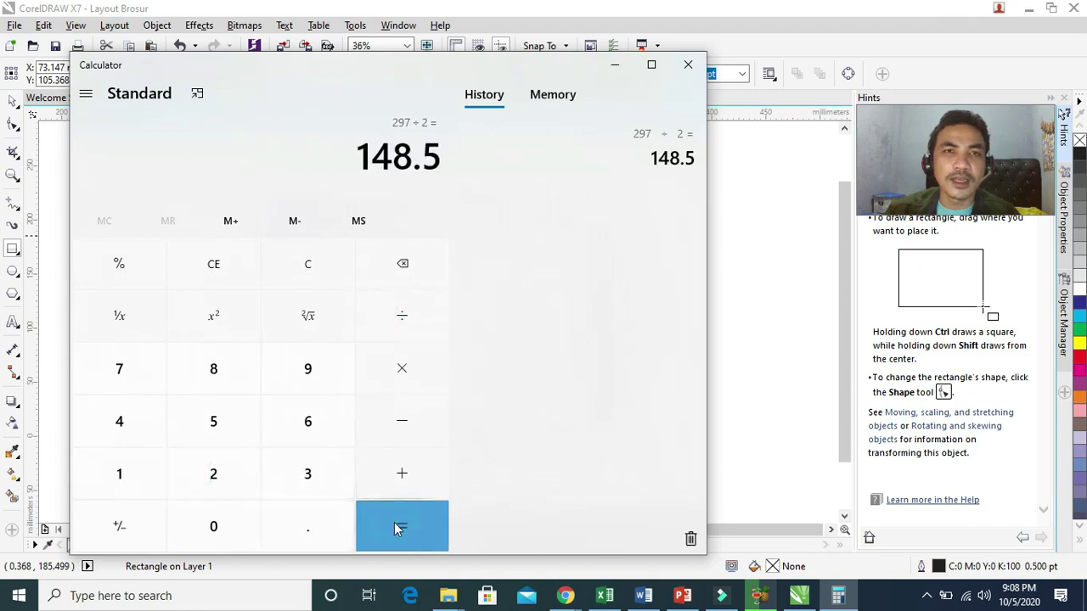
left_click(688, 64)
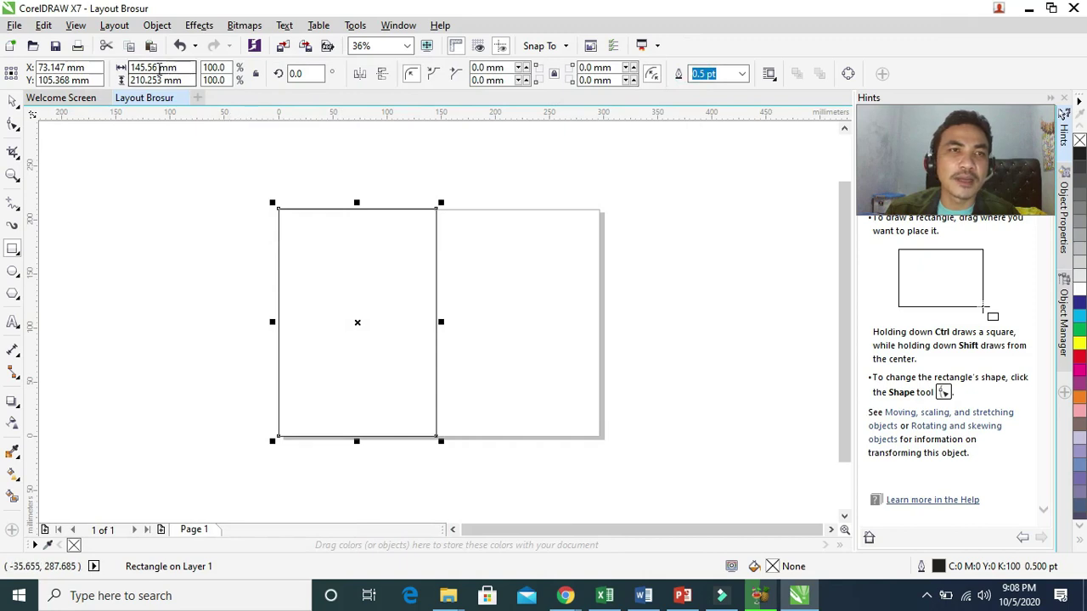
Set the rectangle's width to 148.5 mm and its height to 210 mm.
left_click_drag(157, 67, 139, 67)
type("8")
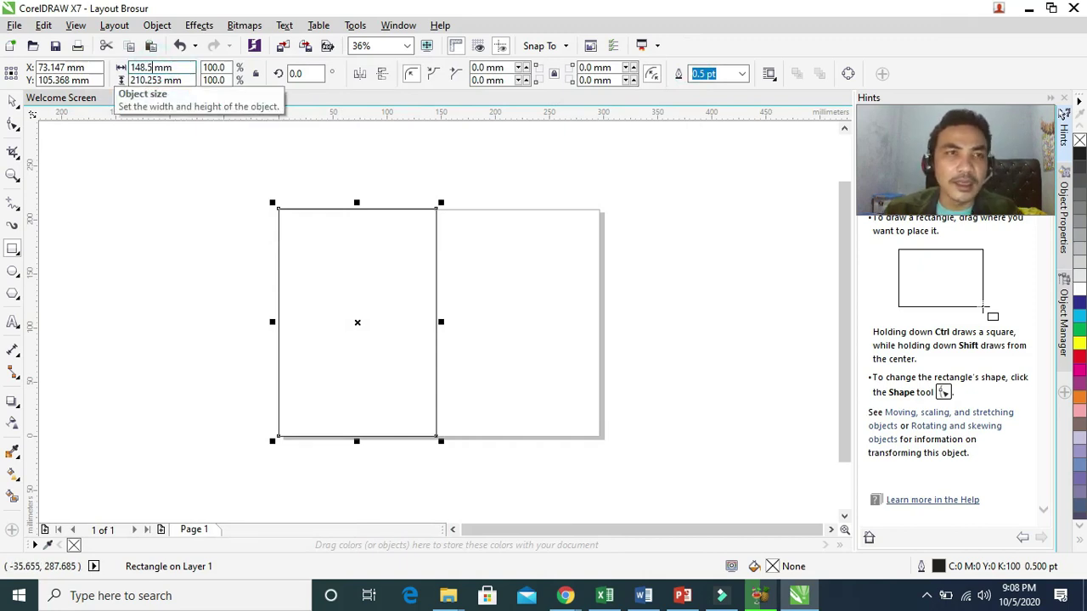
key("Return")
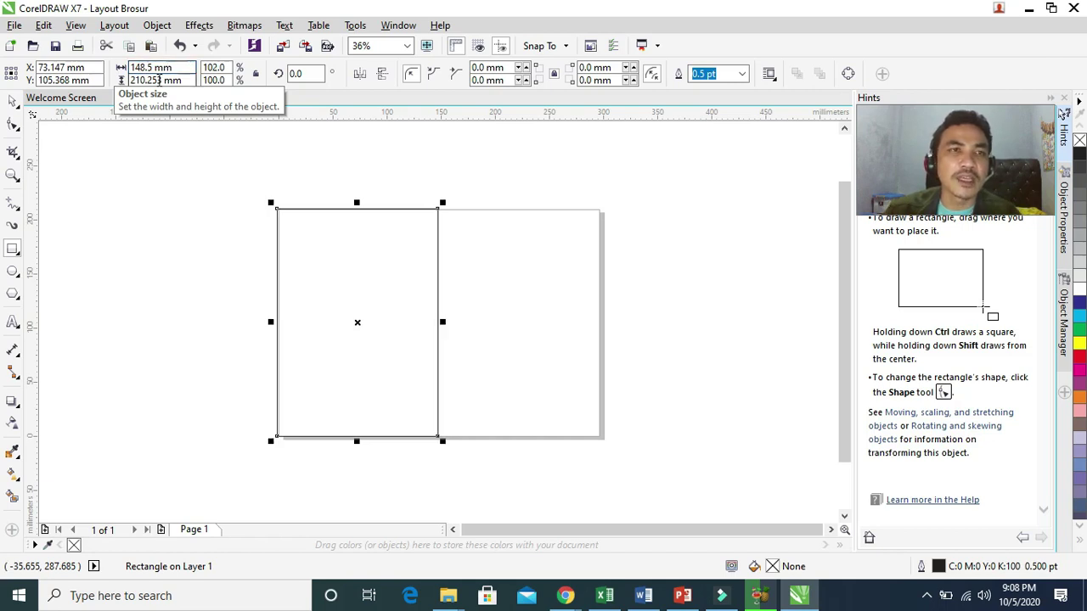
double_click(160, 80)
type("2")
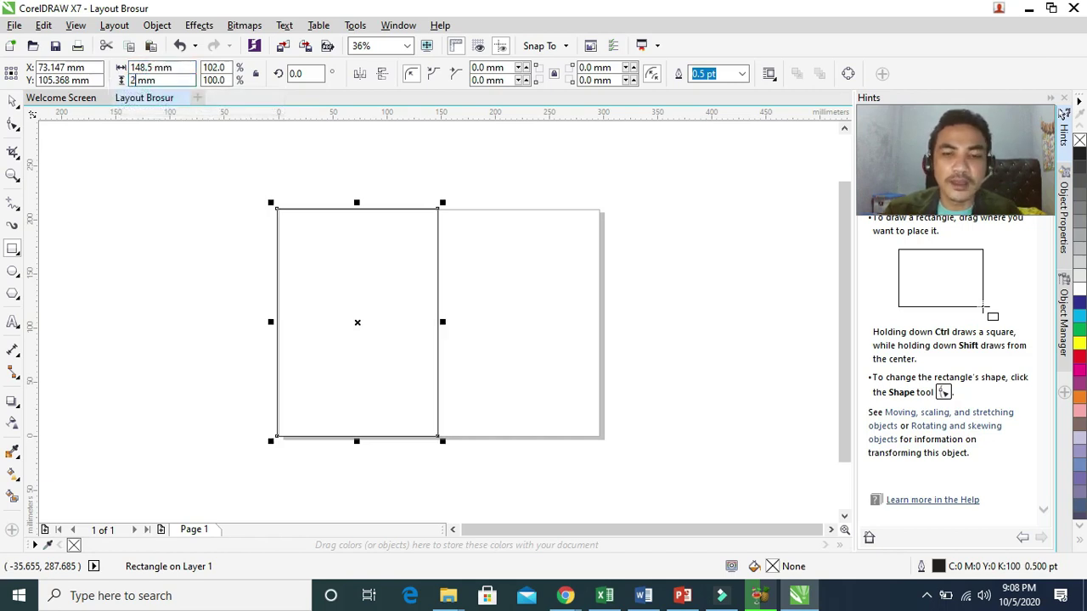
type("10")
key("Return")
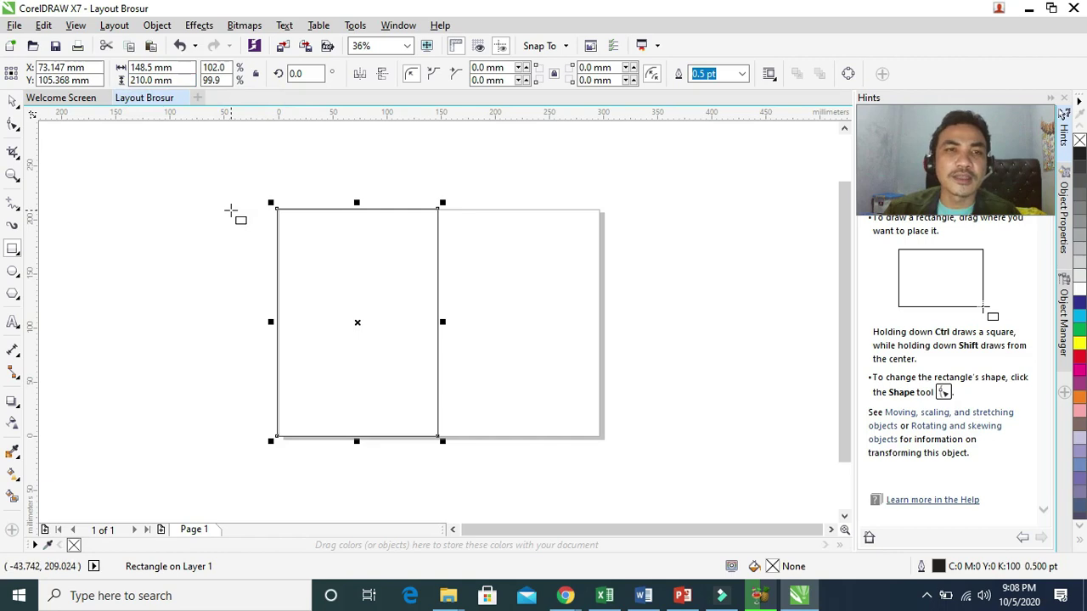
Move the rectangle onto the page's left edge and place a copy of it over the right half.
left_click(16, 101)
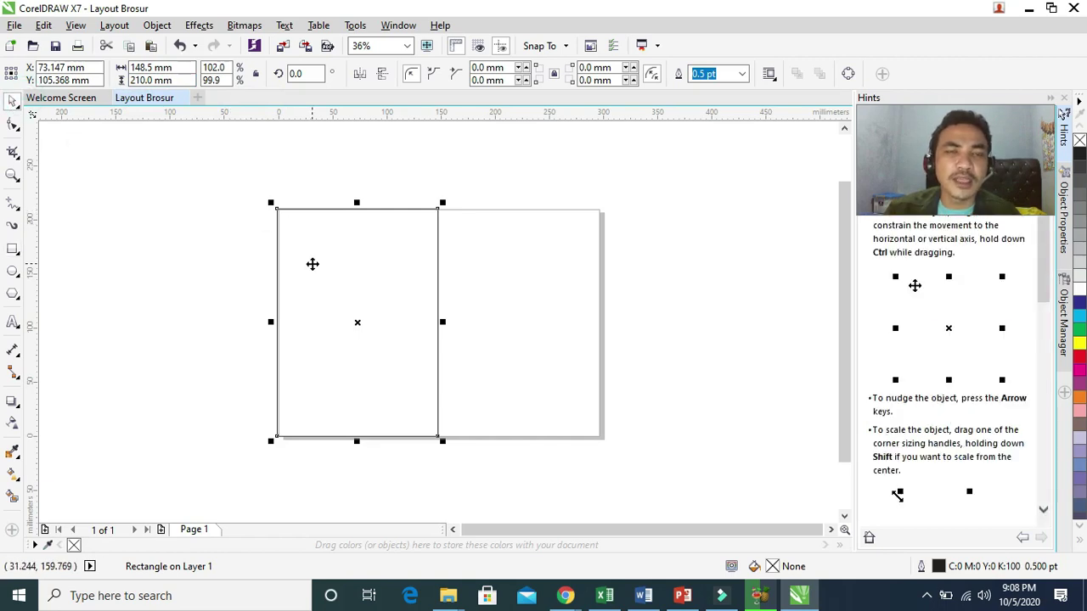
mouse_move(313, 264)
left_mouse_down()
mouse_move(338, 262)
mouse_move(317, 264)
left_mouse_up()
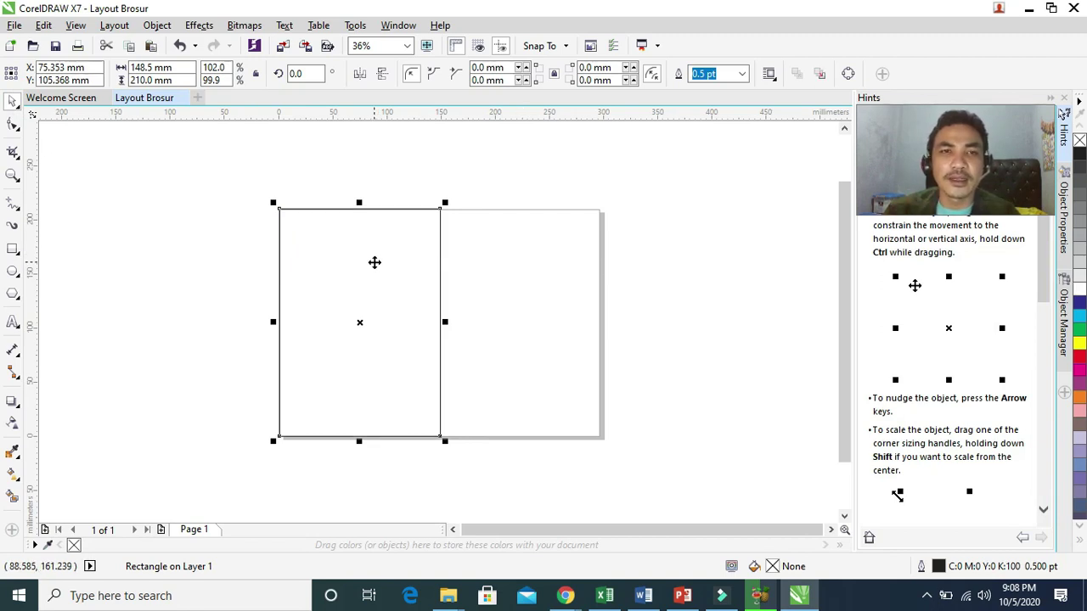
left_click_drag(374, 263, 537, 264)
left_click(536, 264)
left_click_drag(510, 252, 540, 265)
Select both rectangles and align them by their top edges.
left_click(382, 262, "shift")
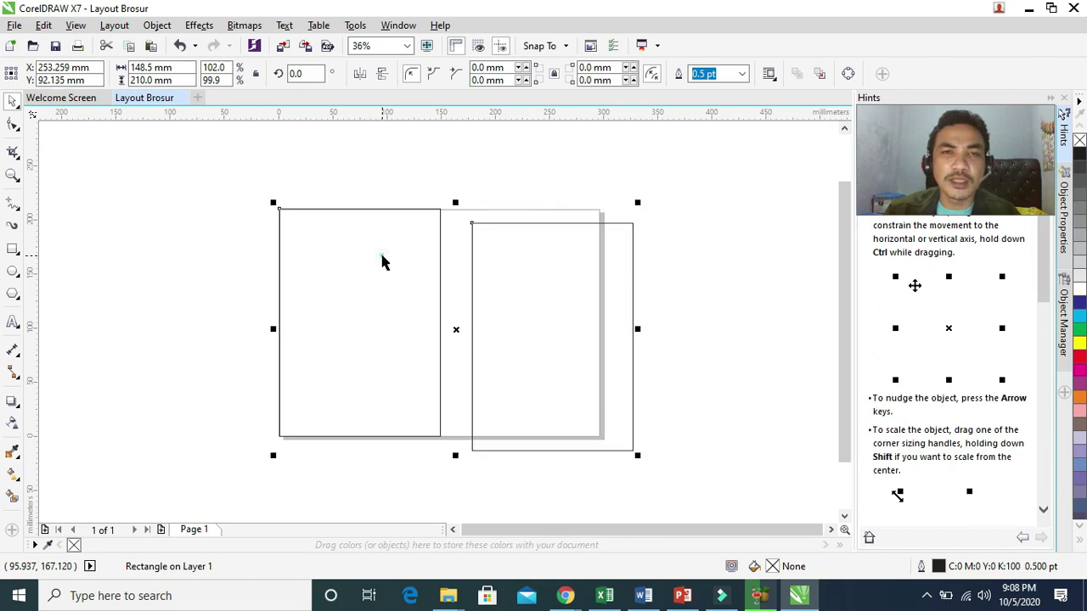
left_click(393, 160)
left_click_drag(236, 196, 682, 459)
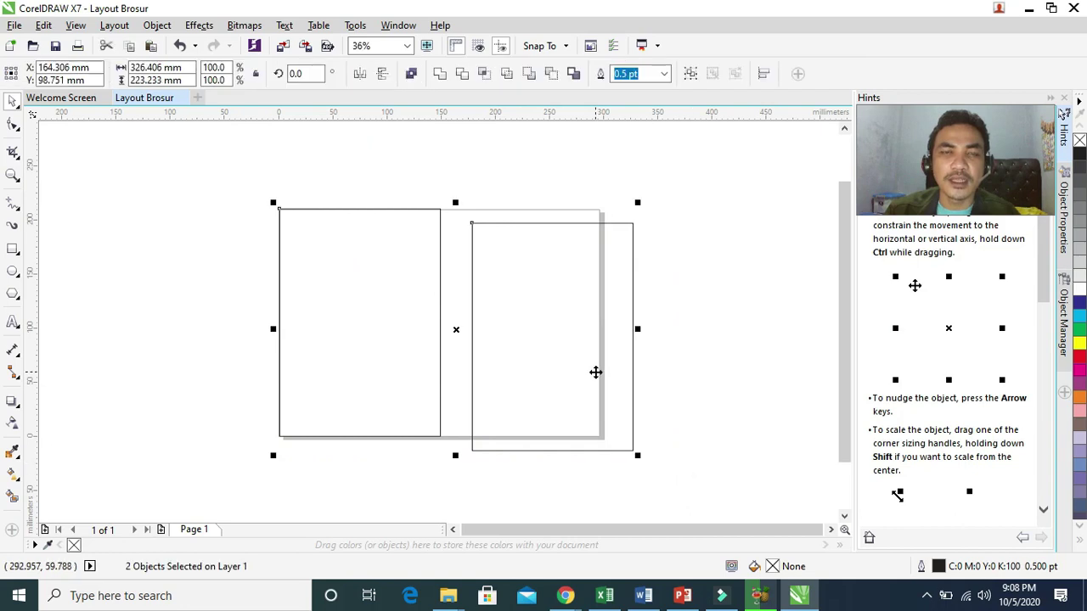
left_click(763, 74)
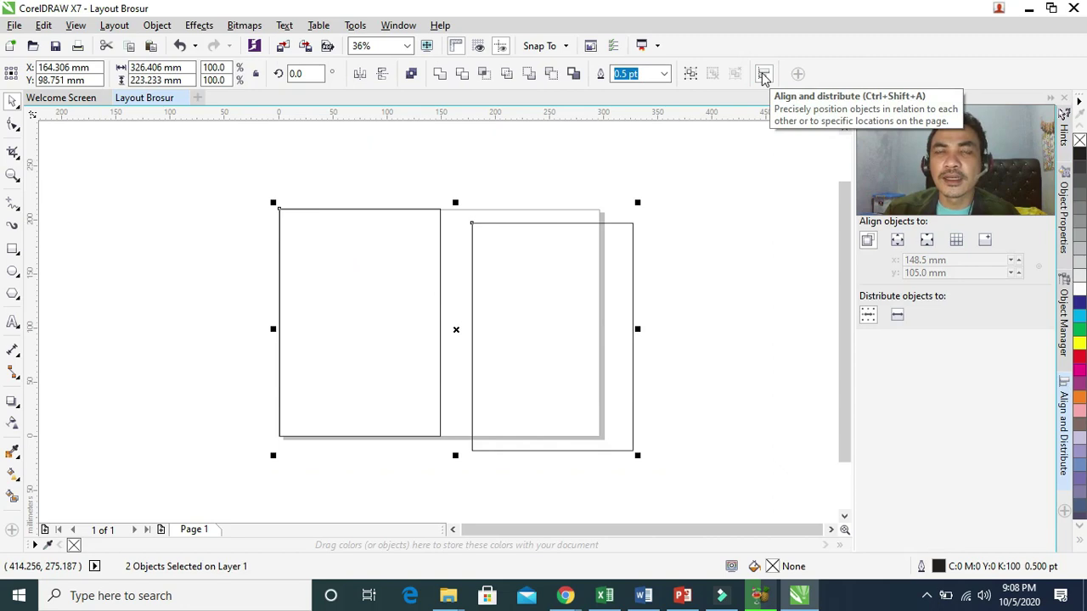
left_click(763, 74)
left_click(764, 74)
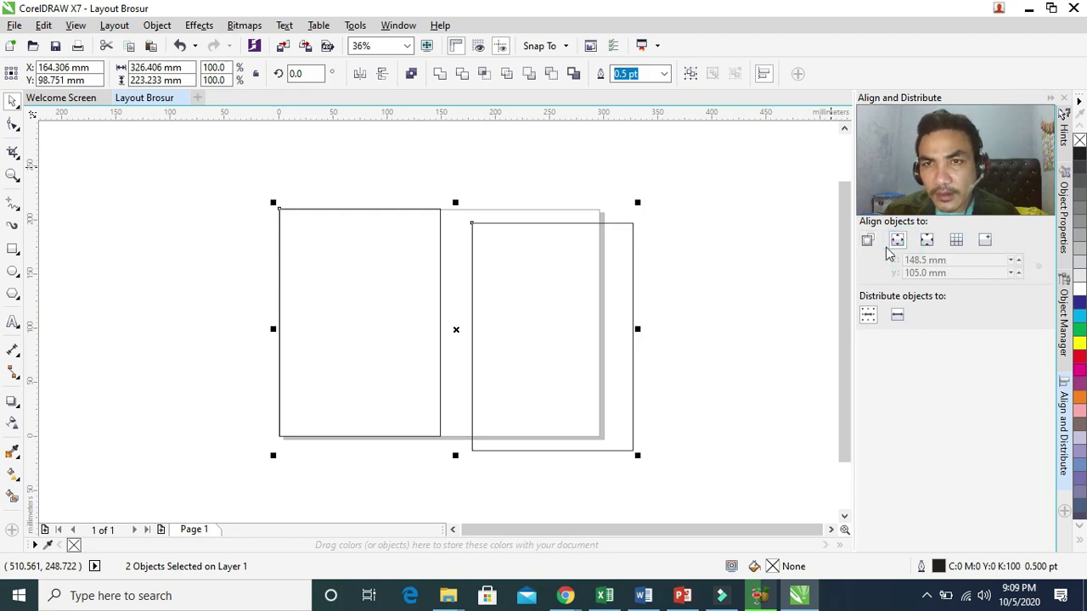
left_click(891, 324)
left_click(867, 321)
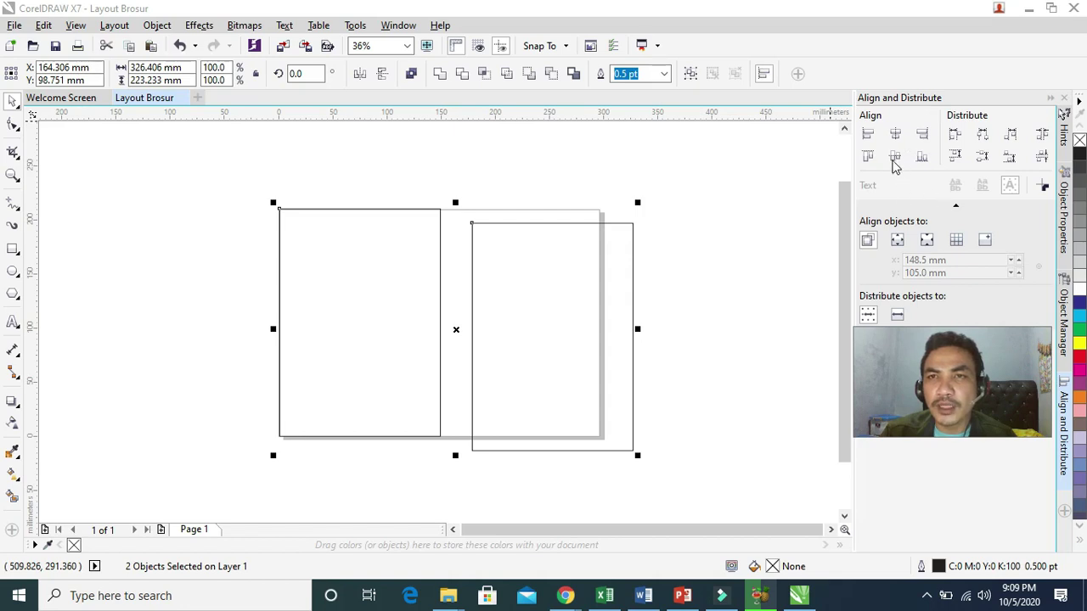
left_click(868, 157)
Move the right rectangle against the left one and nudge it until their adjoining vertical edges meet without a gap.
left_click(483, 188)
left_click_drag(507, 235, 478, 239)
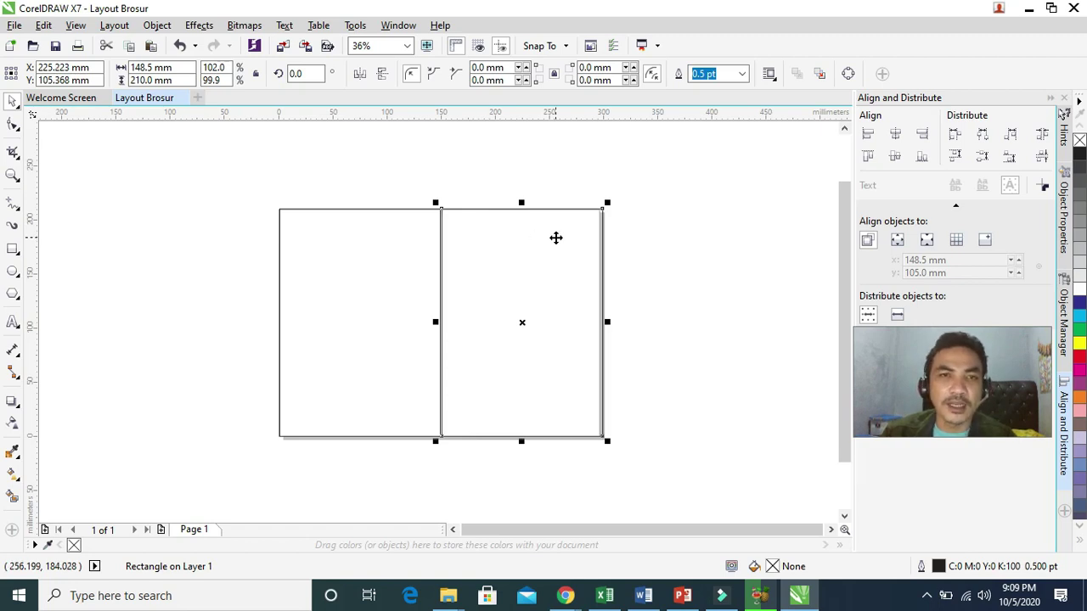
left_click(14, 182)
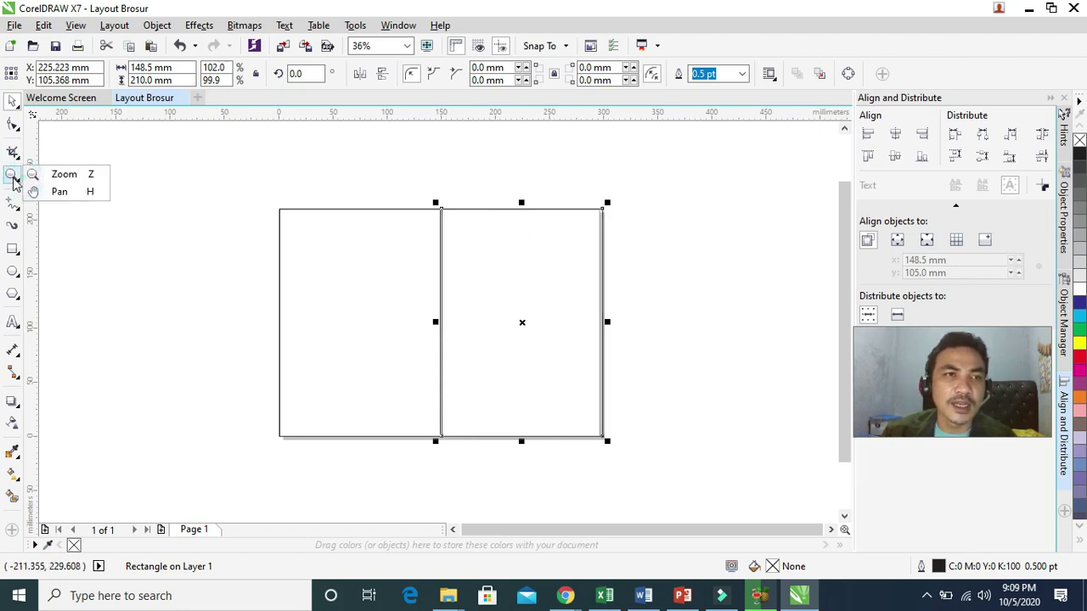
left_click(14, 174)
left_click_drag(410, 184, 487, 262)
left_click_drag(351, 211, 432, 270)
left_click(15, 101)
key("Left")
key("Left")
key("Left")
key("Left")
key("Left")
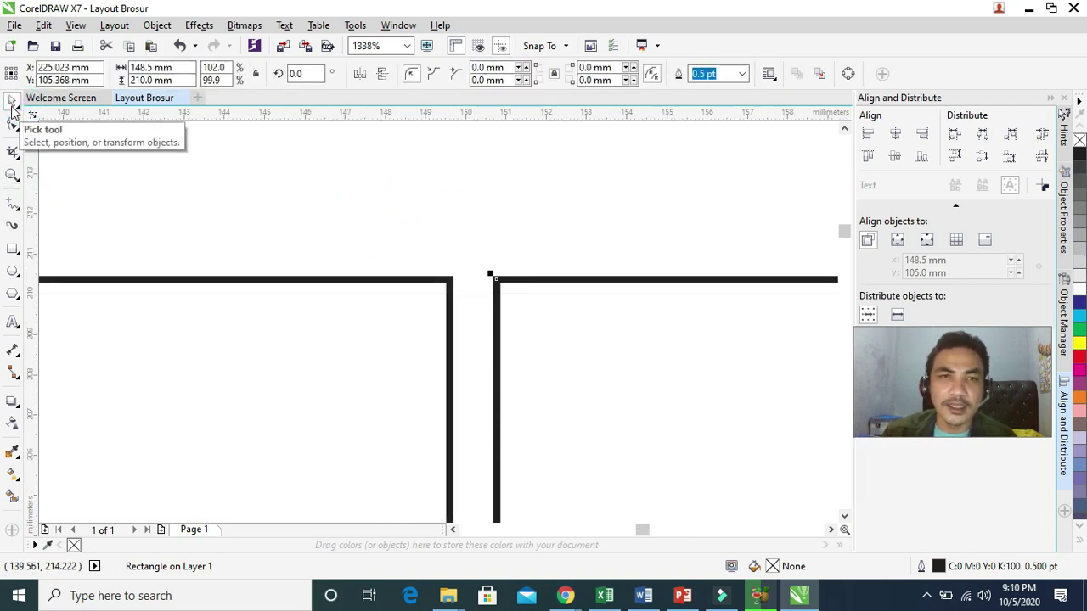
key("Left")
key("Left")
key("Left")
key("Left")
key("Left")
key("Left")
key("Left")
key("Left")
key("Left")
key("Right")
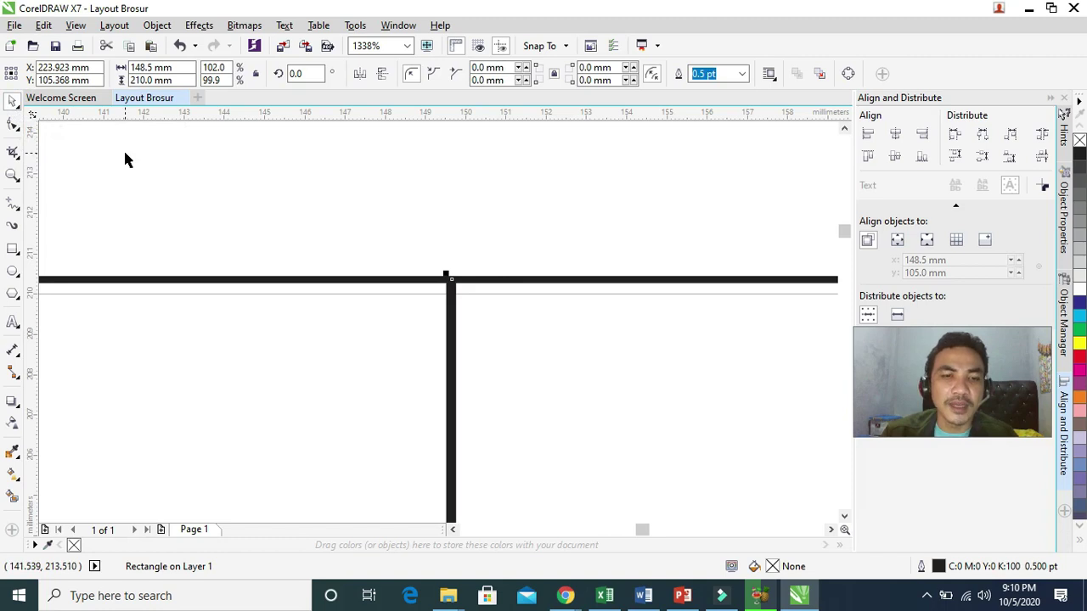
key("shift+F4")
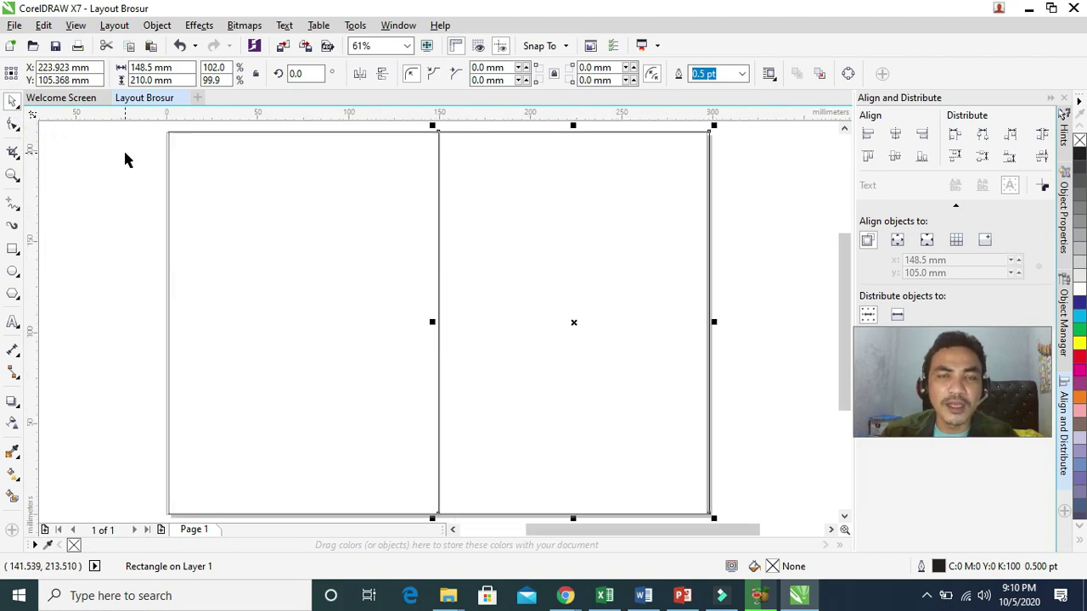
Convert the left half-page rectangle to curves and duplicate it in place.
left_click(93, 191)
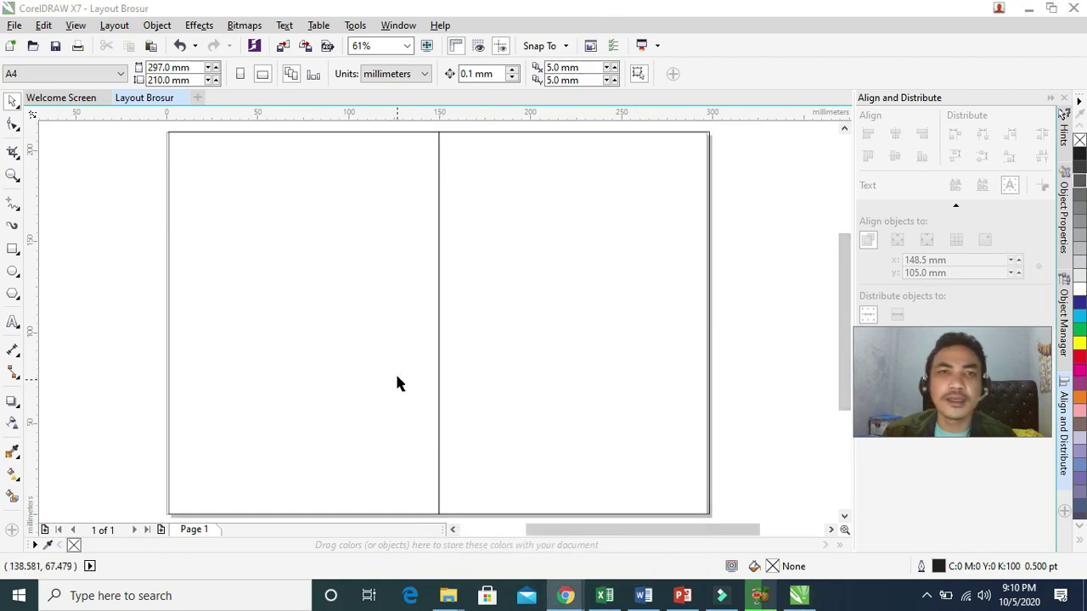
left_click(336, 312)
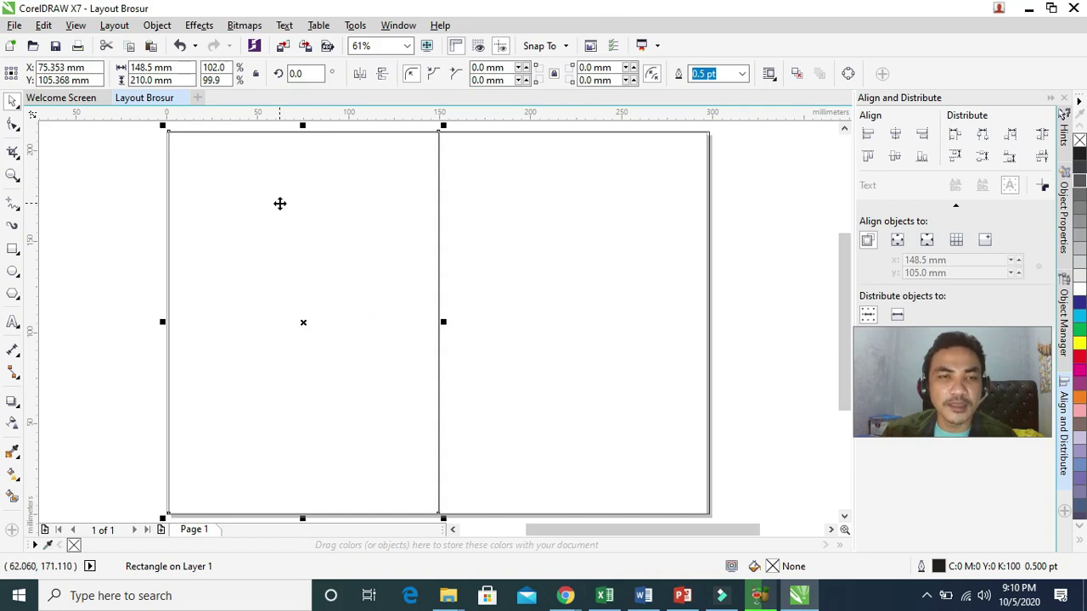
right_click(279, 204)
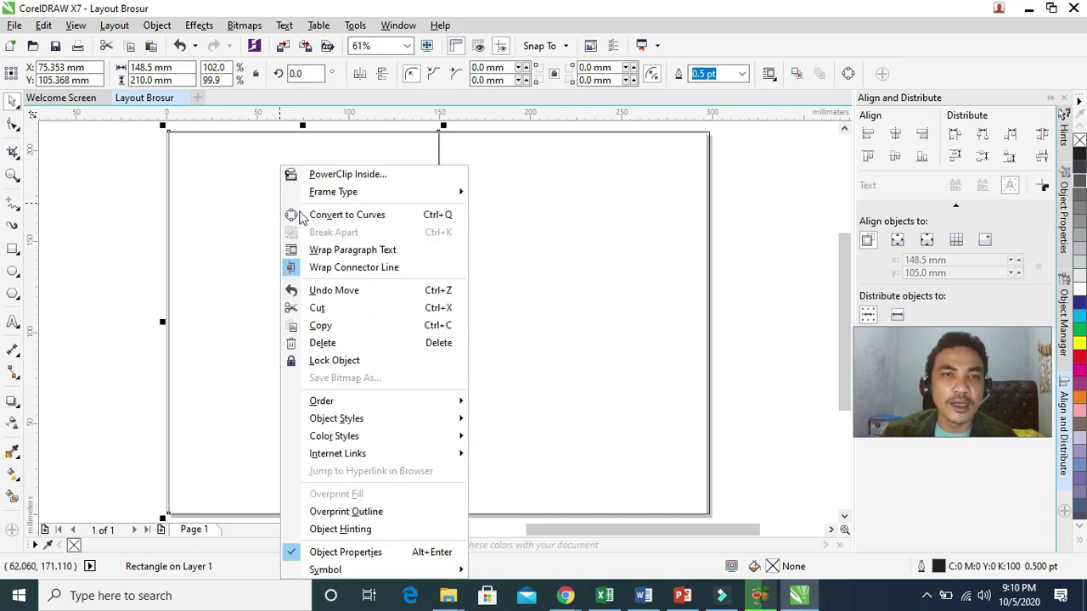
left_click(218, 202)
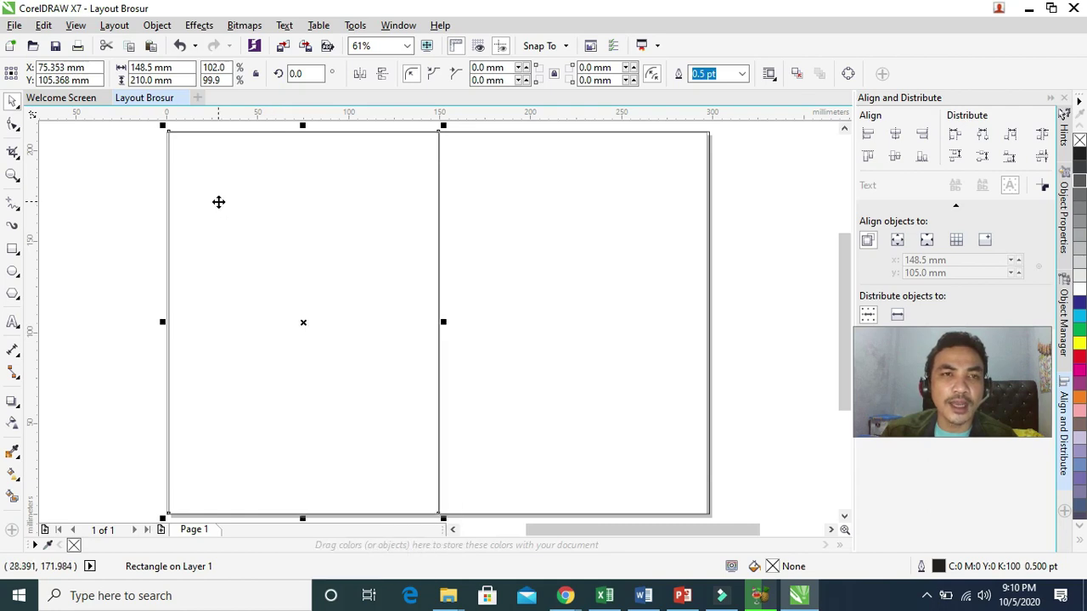
right_click(235, 202)
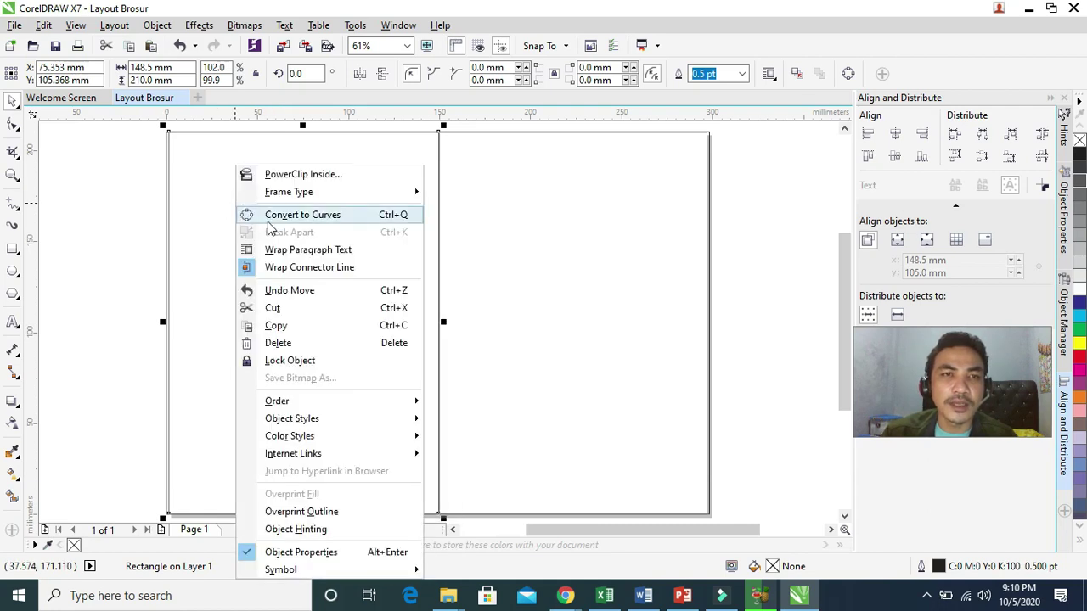
left_click(268, 221)
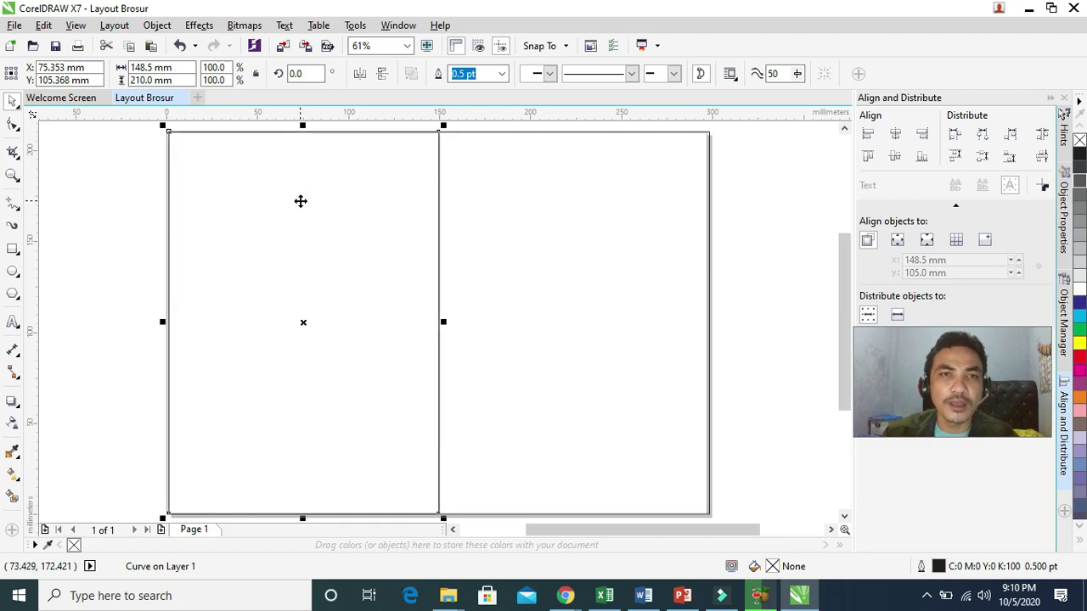
Pull the left panel's upper-right corner node inward and down, add a node on the slanted side, and place it on the panel's right edge.
left_click(13, 128)
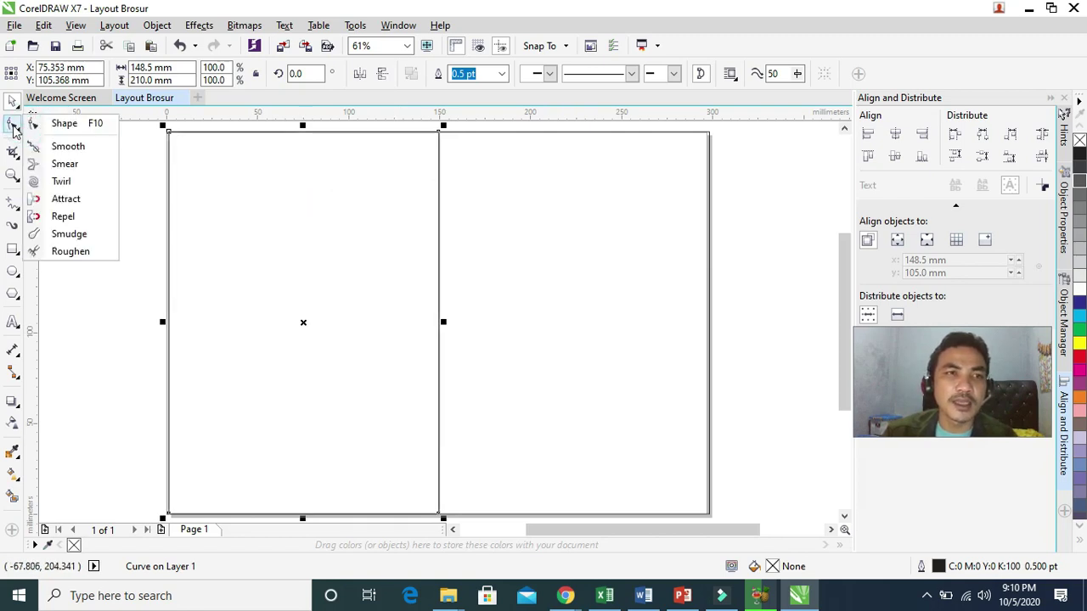
left_click(64, 123)
left_click_drag(438, 136, 300, 240)
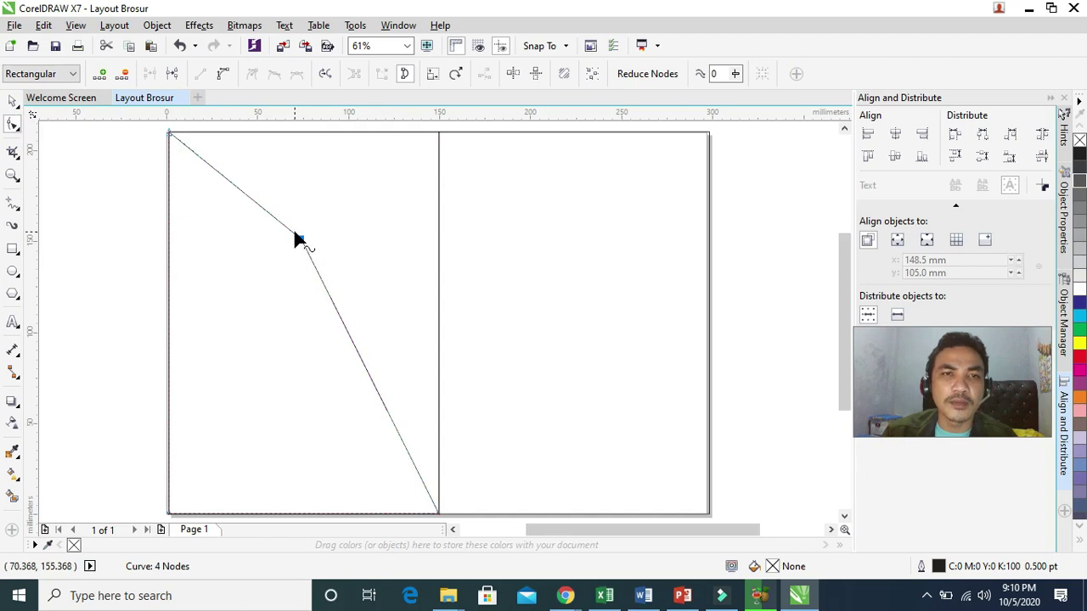
left_click(329, 297)
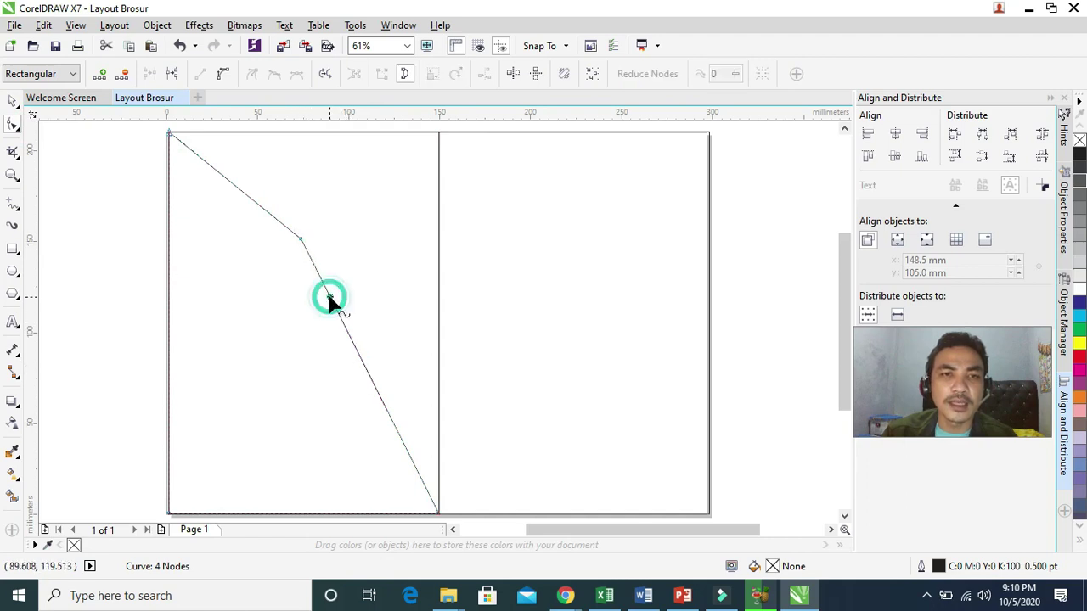
left_click(100, 74)
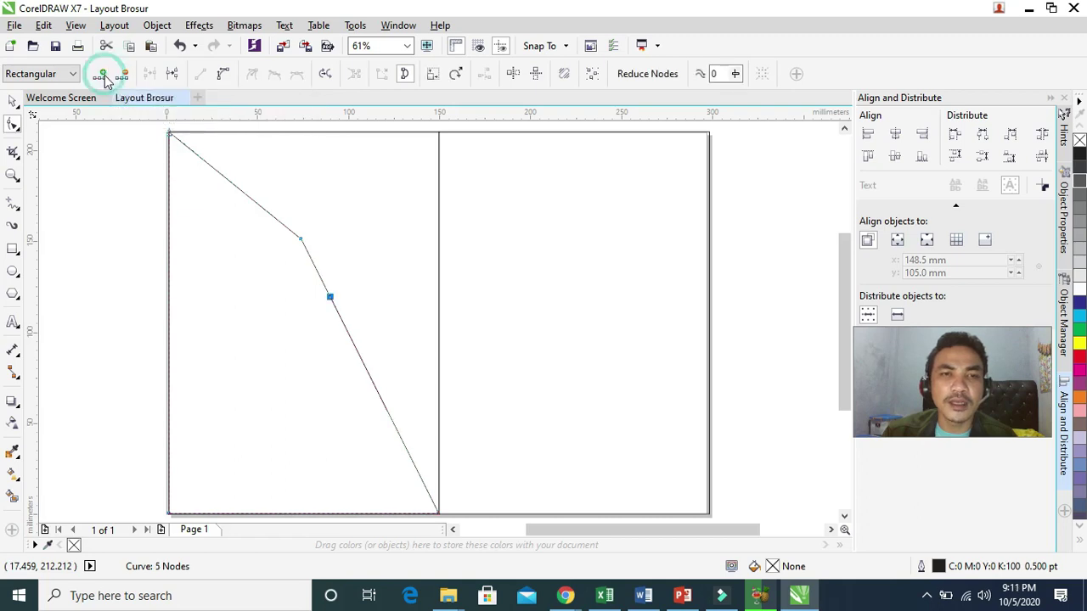
left_click_drag(330, 297, 439, 258)
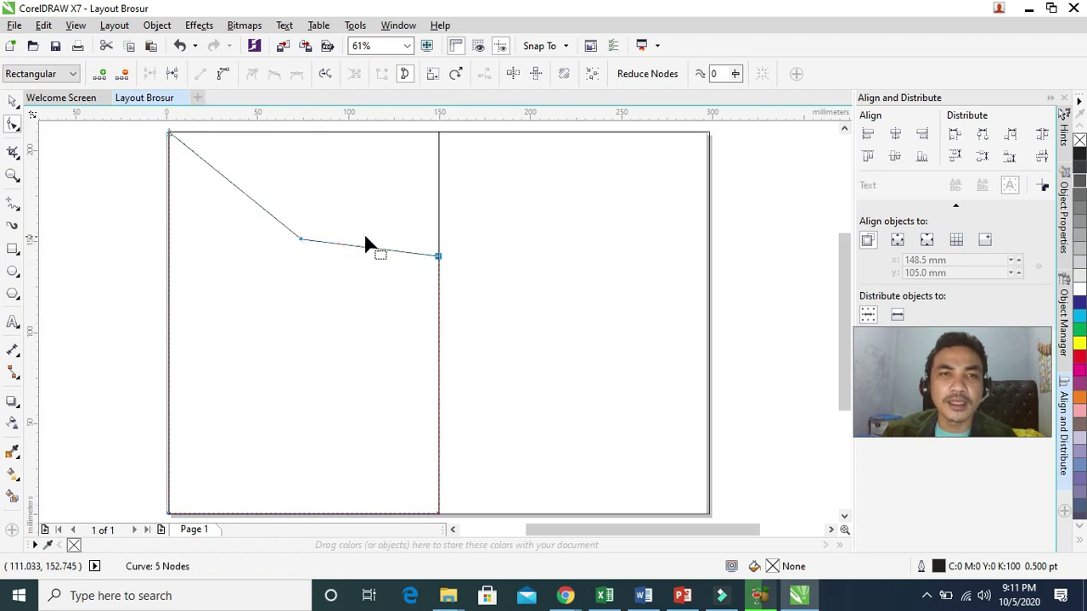
Convert the left slanted segment of the panel's top outline to a curve and bow it downward.
left_click(261, 206)
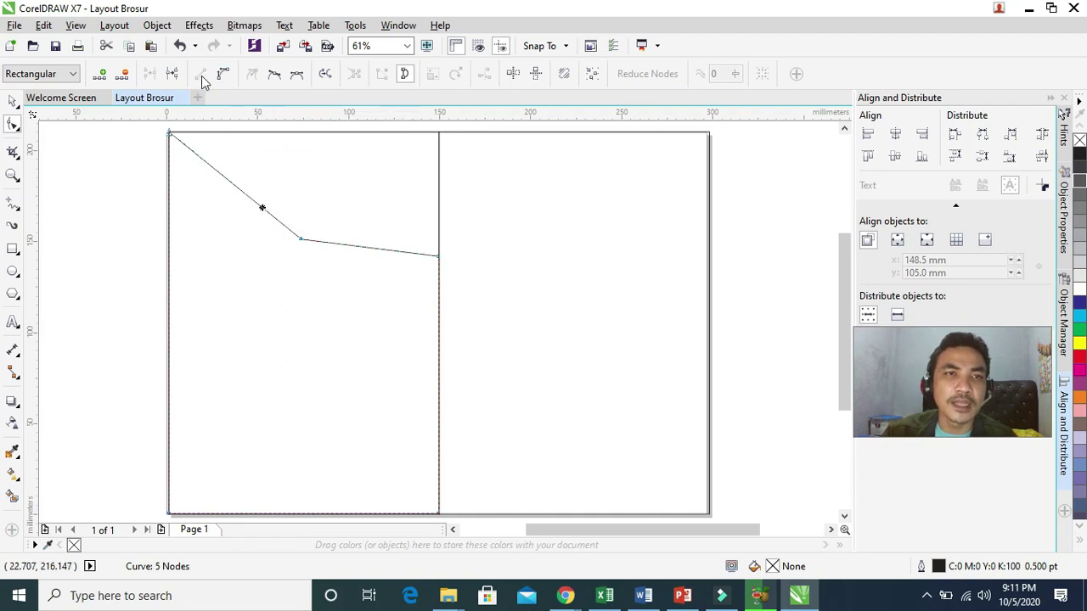
left_click(222, 74)
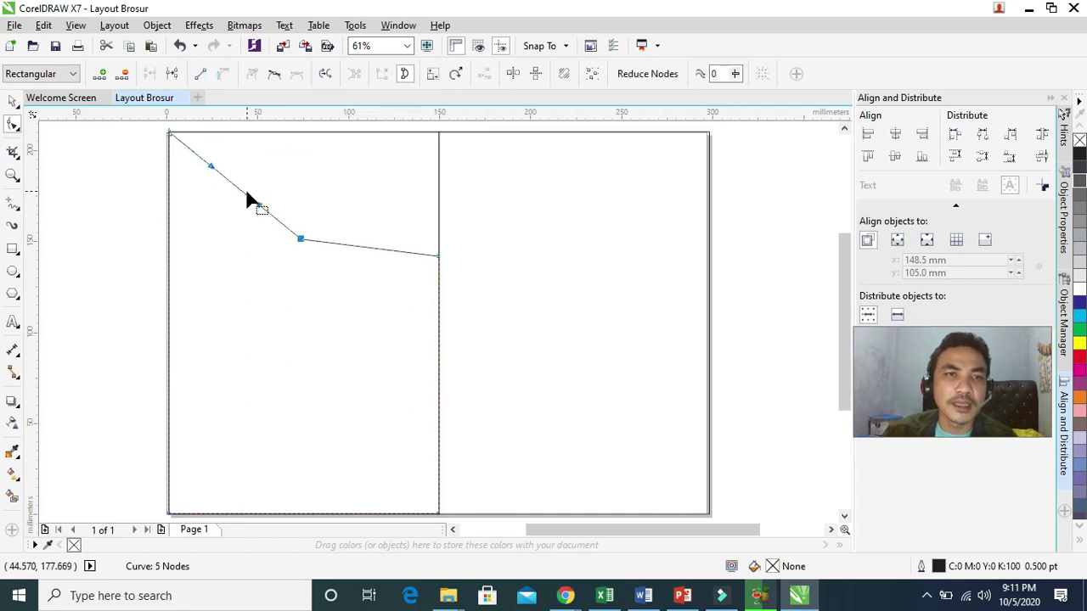
left_click_drag(244, 200, 232, 208)
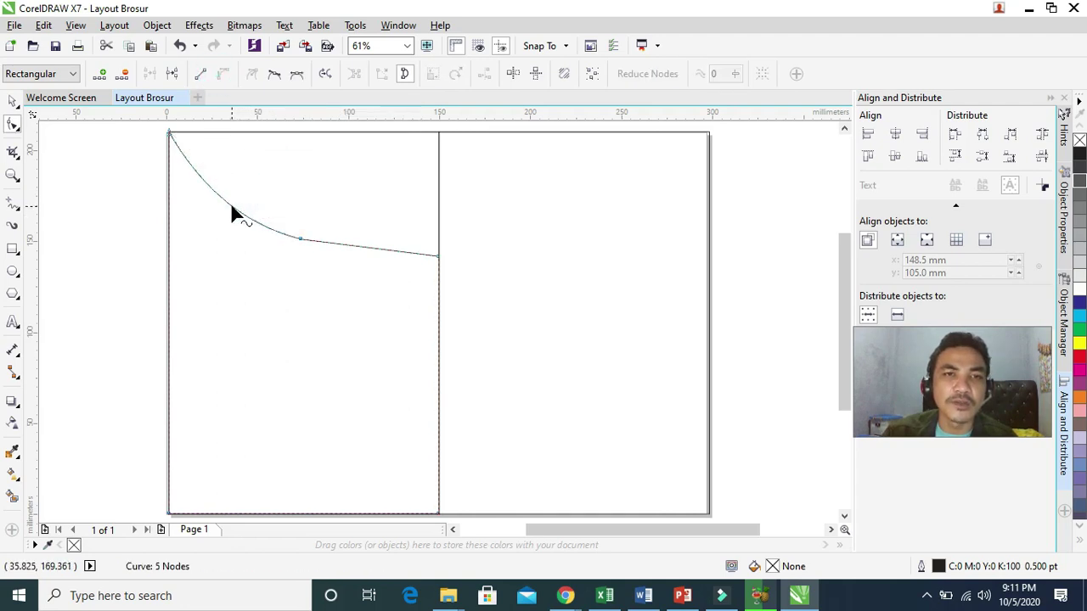
Raise the node on the panel's right edge, convert the segment beside it to a curve, and bow it downward.
left_click_drag(438, 257, 439, 208)
left_click(380, 228)
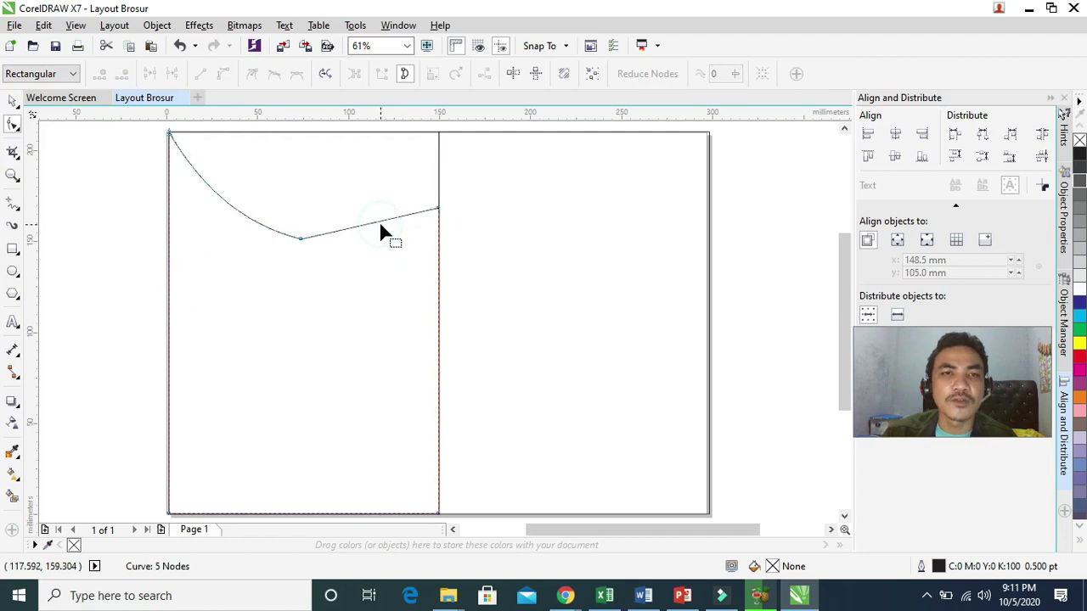
left_click(374, 224)
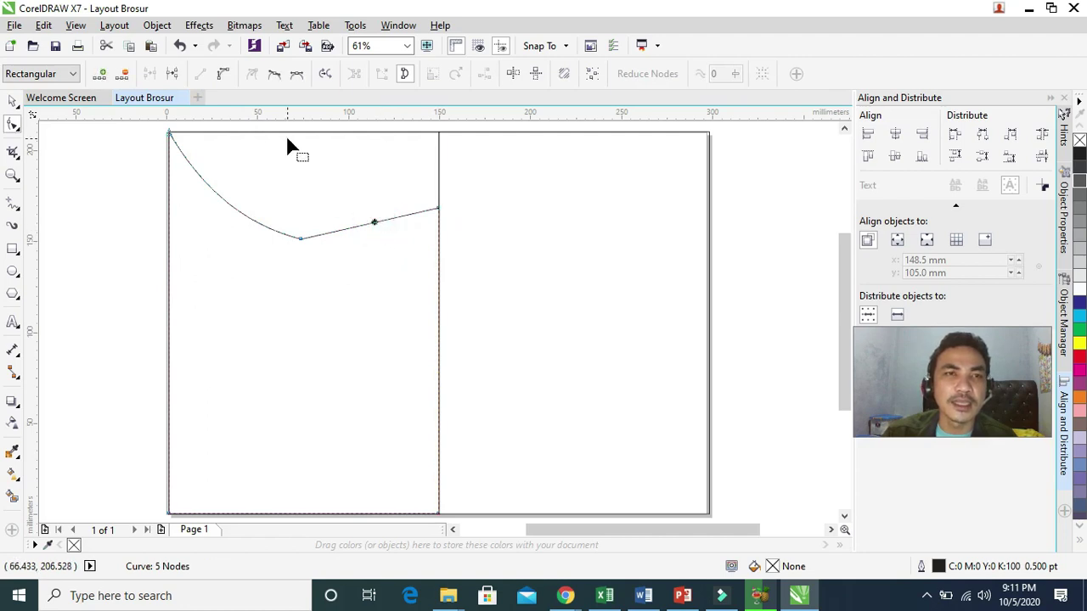
left_click(223, 73)
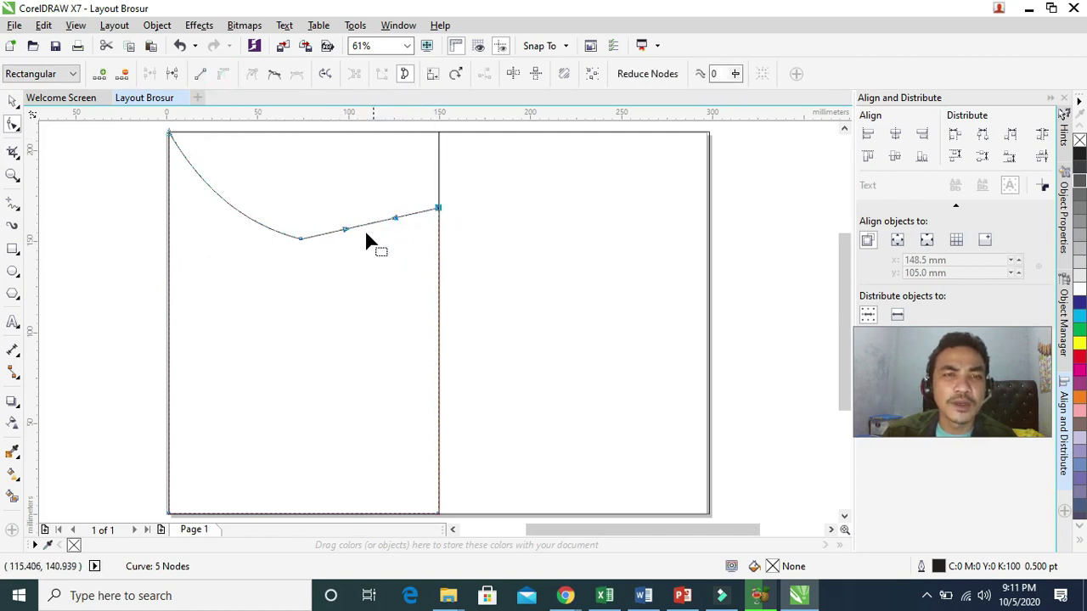
left_click_drag(360, 226, 368, 246)
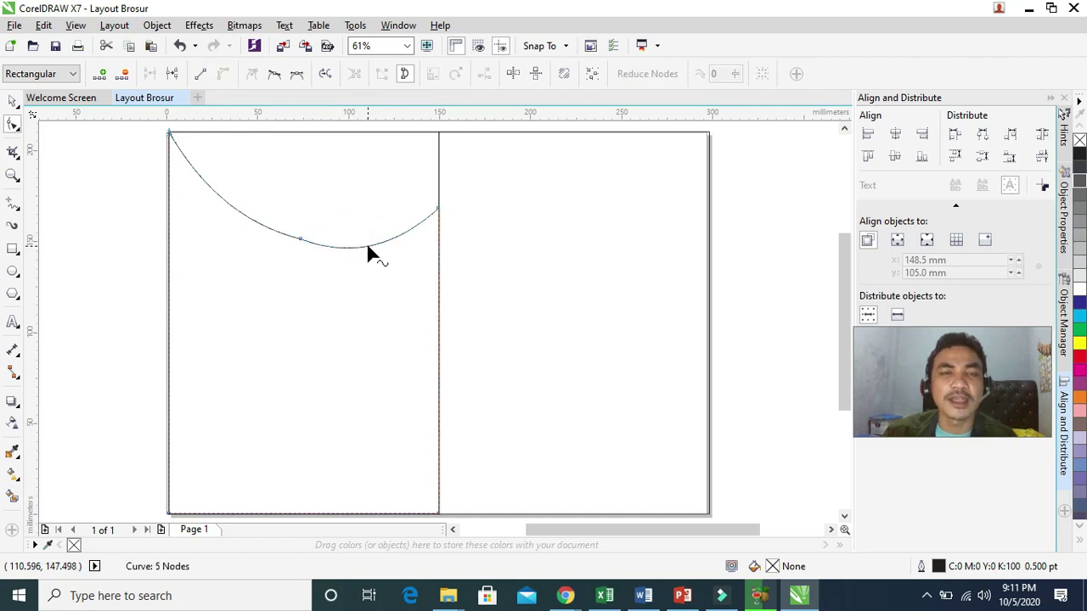
Lower the middle node and reshape the left curve so the top outline forms one smooth arc.
left_click_drag(302, 246, 293, 259)
left_click_drag(229, 236, 230, 223)
left_click(252, 267)
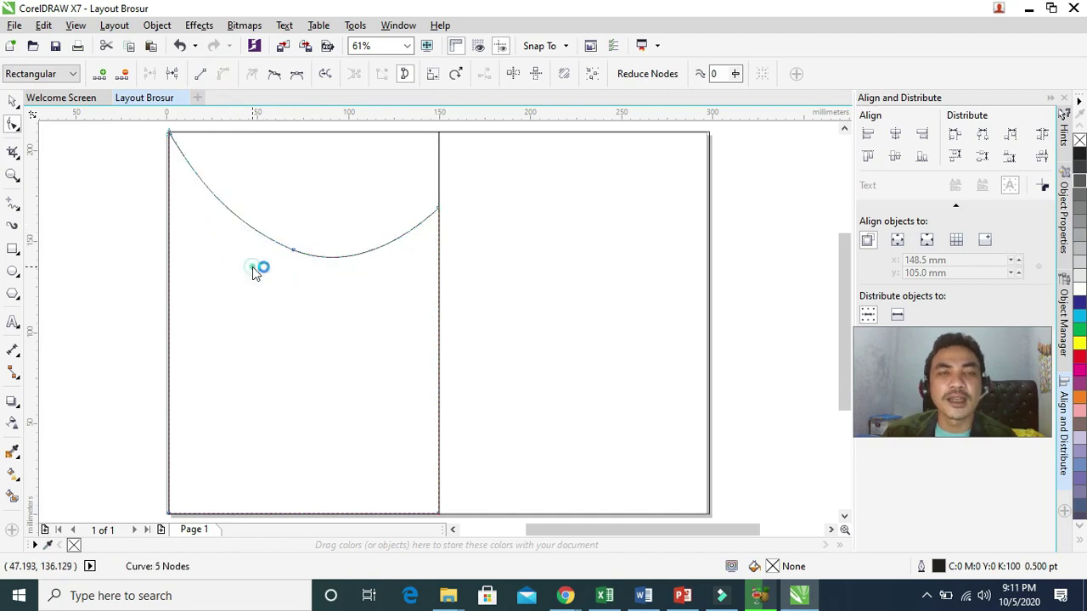
left_click(13, 101)
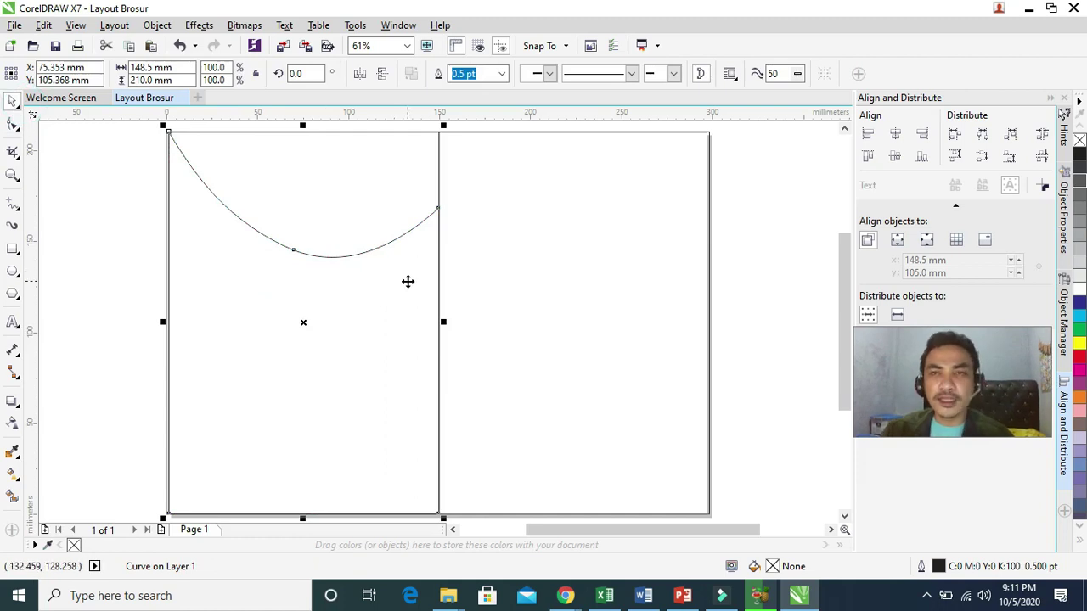
Fill the full-size panel behind with green and the curved shape in front with yellow.
left_click(371, 194)
left_click_drag(371, 194, 276, 186)
key("ctrl+z")
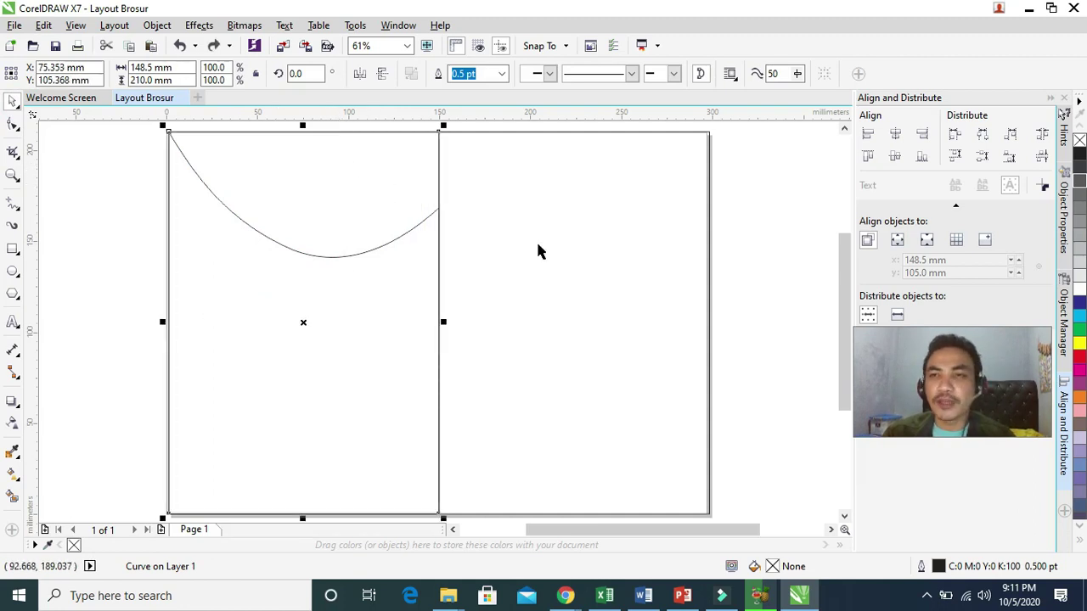
left_click(1079, 330)
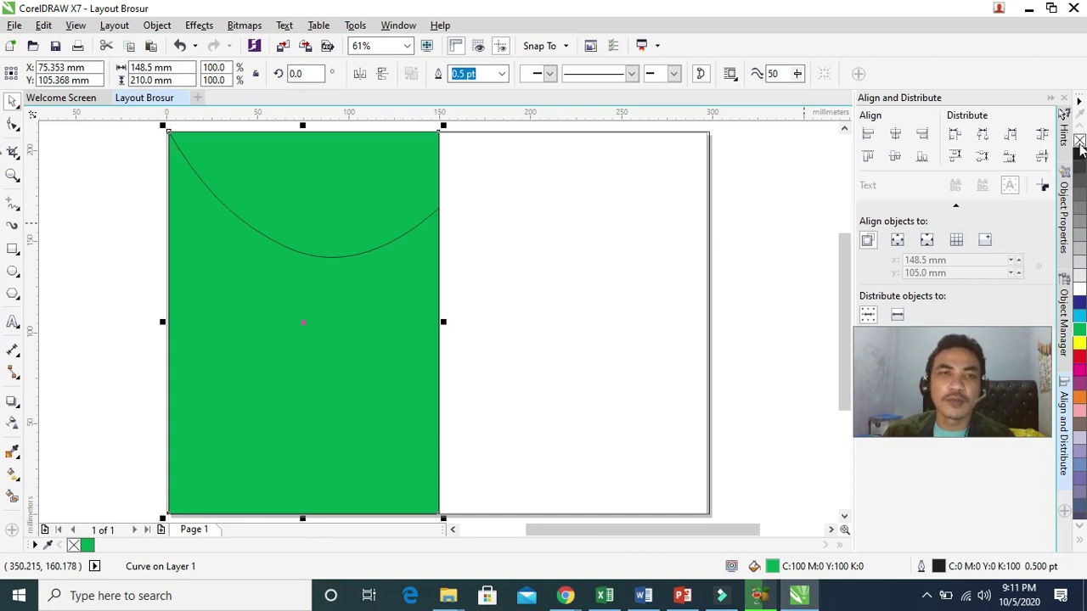
left_click(367, 281)
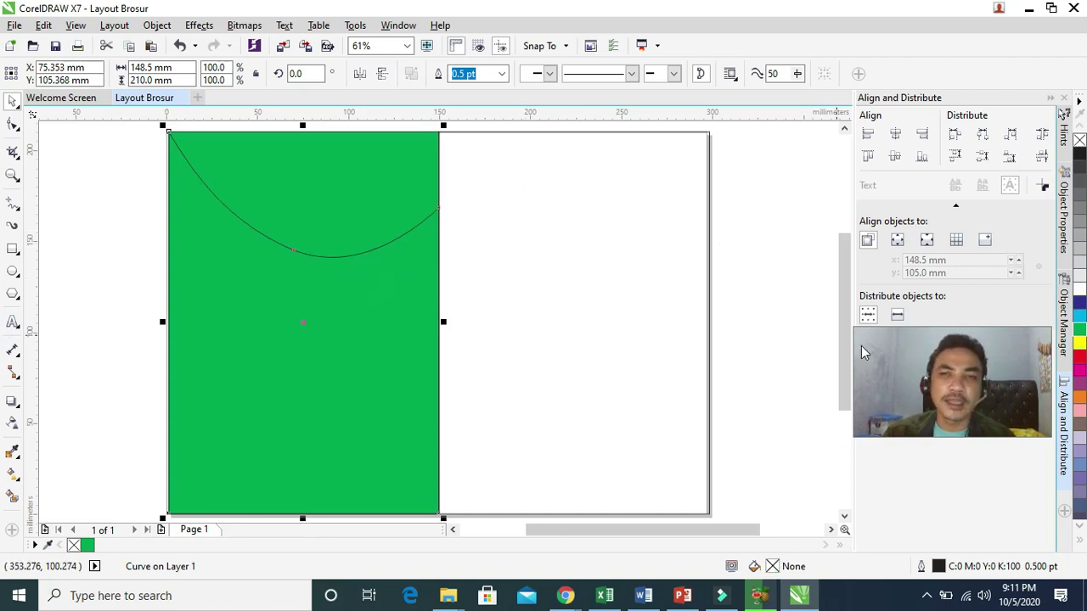
left_click(1079, 343)
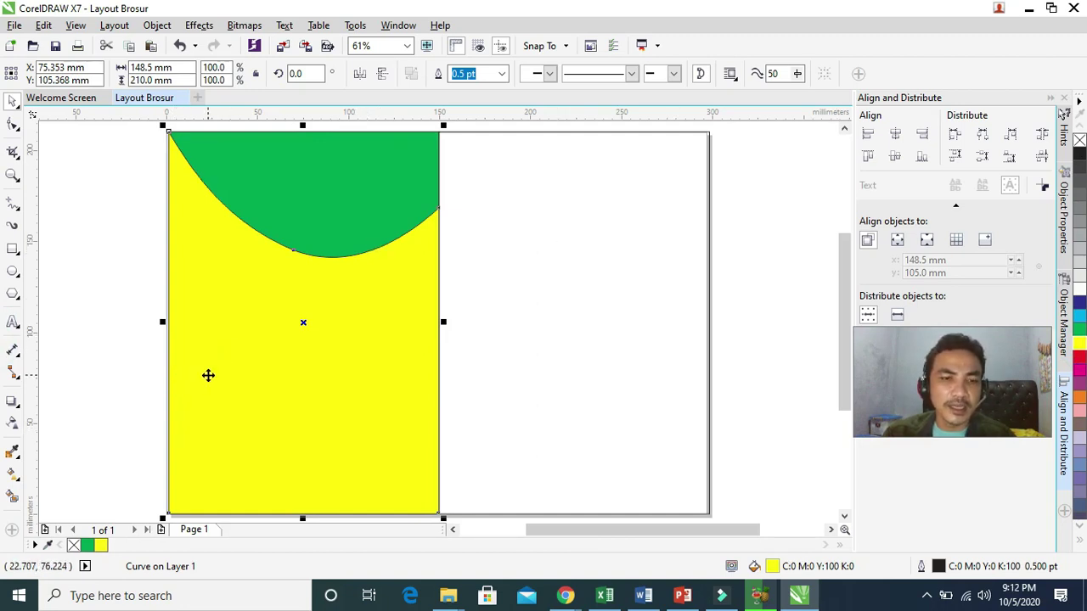
Duplicate the yellow curved shape in place and pull the left, right and middle nodes of the copy's top arc down.
left_click(109, 320)
left_click(237, 344)
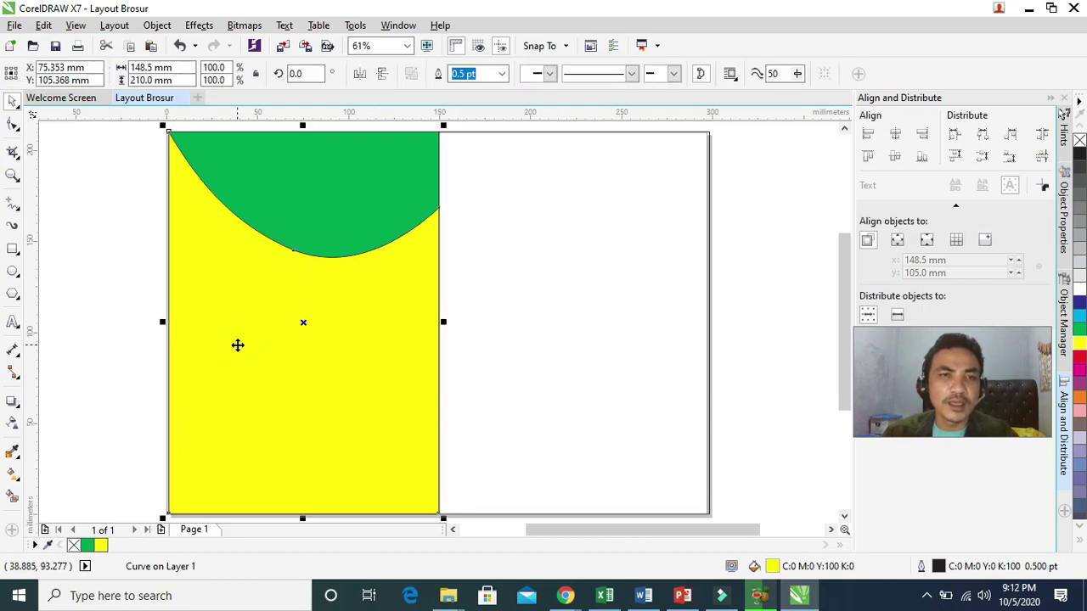
left_click(13, 124)
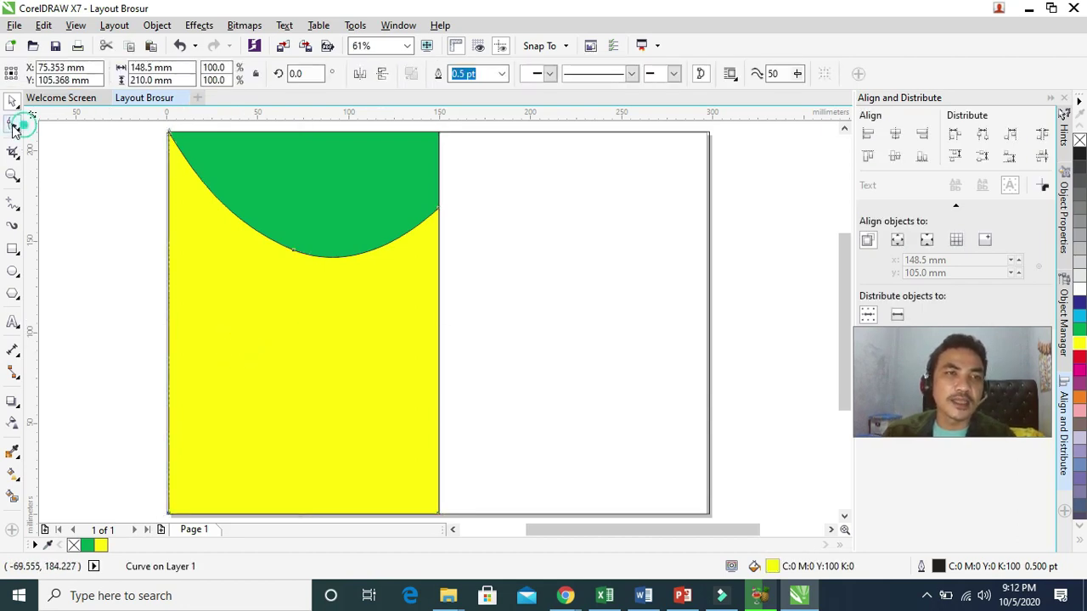
left_click_drag(169, 134, 169, 268)
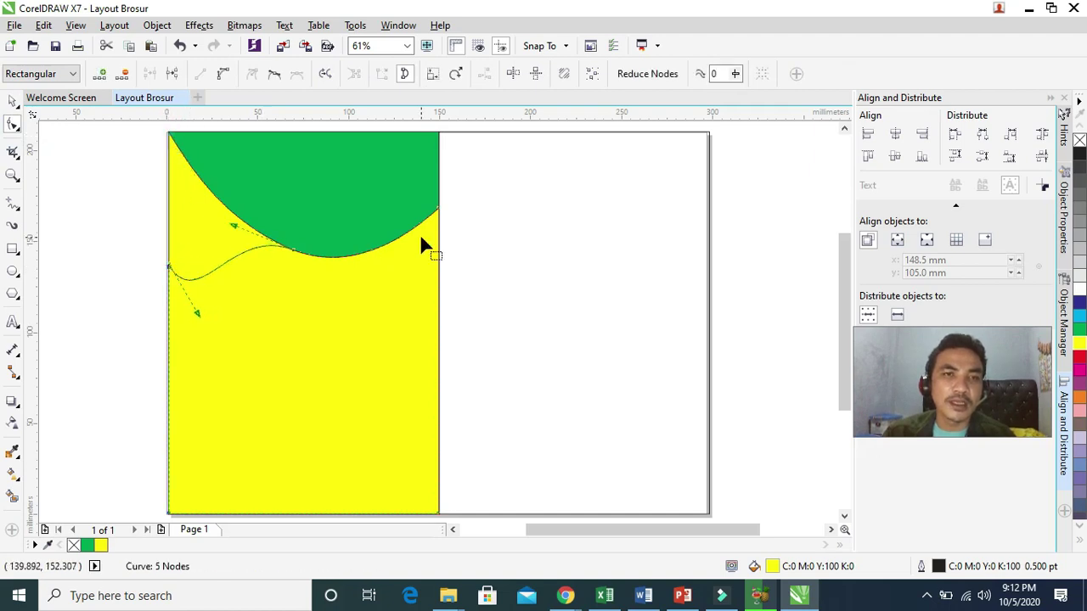
left_click_drag(439, 218, 434, 283)
left_click_drag(431, 322, 439, 363)
left_click_drag(293, 249, 270, 374)
left_click(169, 270)
key("Delete")
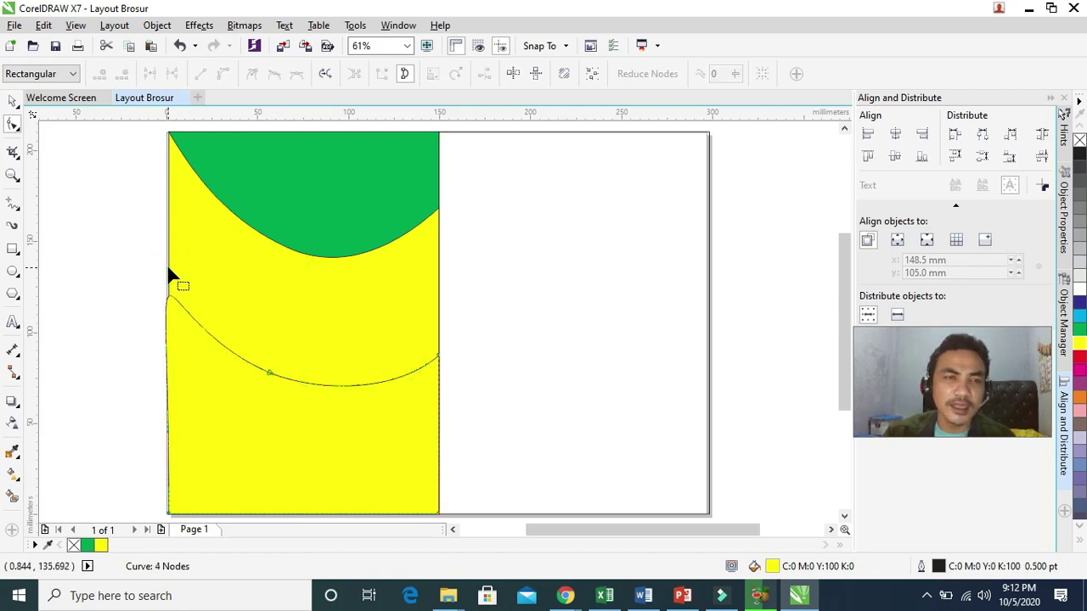
key("ctrl+z")
Delete the middle node of the lower shape's arc and convert its top edge to a straight line.
left_click(270, 376)
key("Delete")
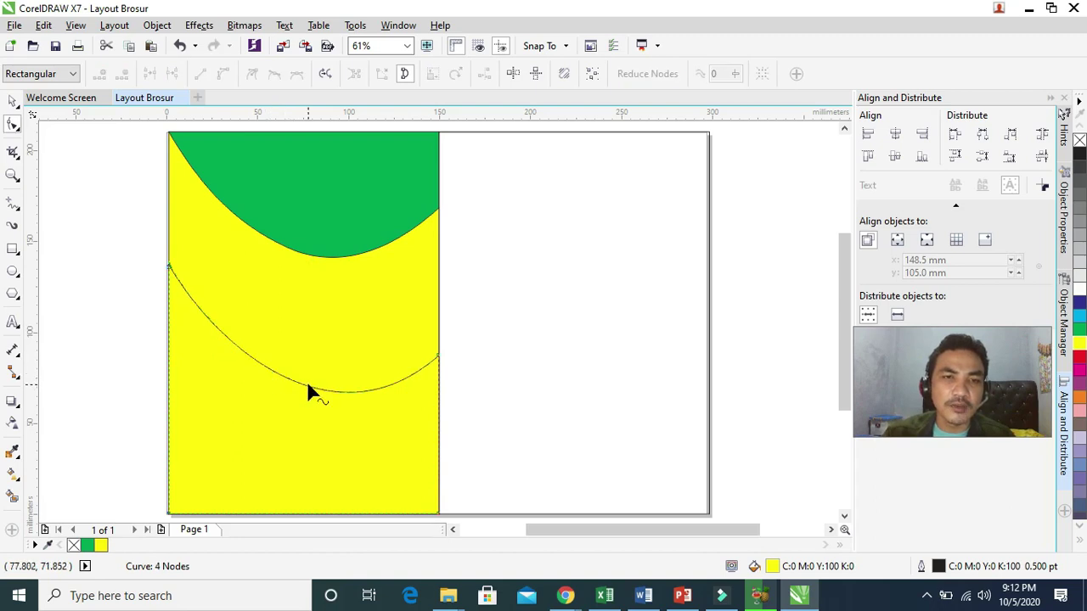
left_click(308, 387)
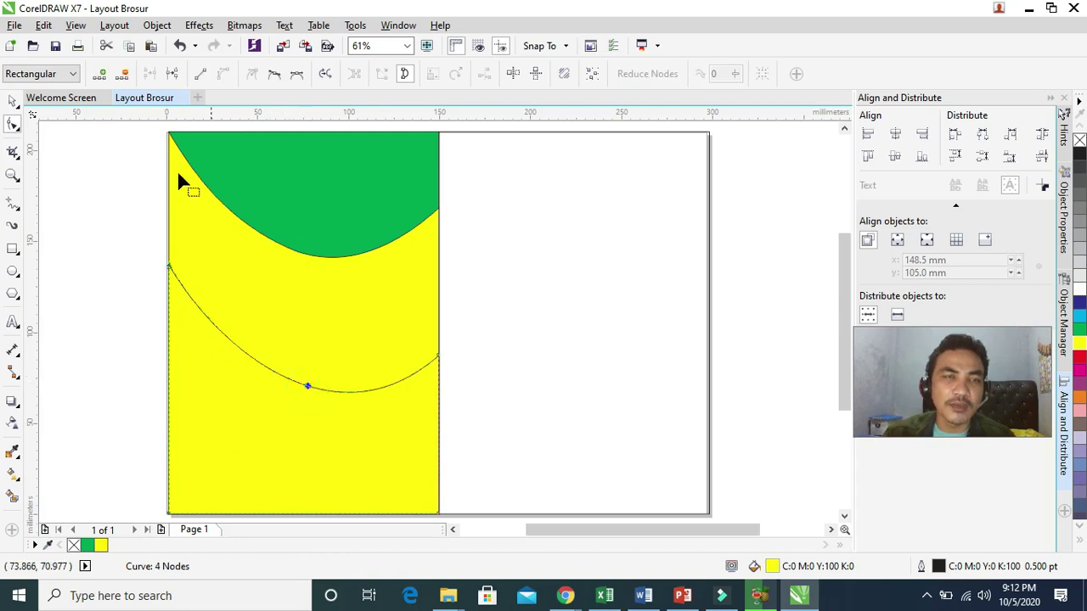
left_click(203, 79)
Lower both ends of the straight edge so it slopes up to the right, with the shape about 72 mm tall at its right side.
left_click_drag(169, 268, 169, 399)
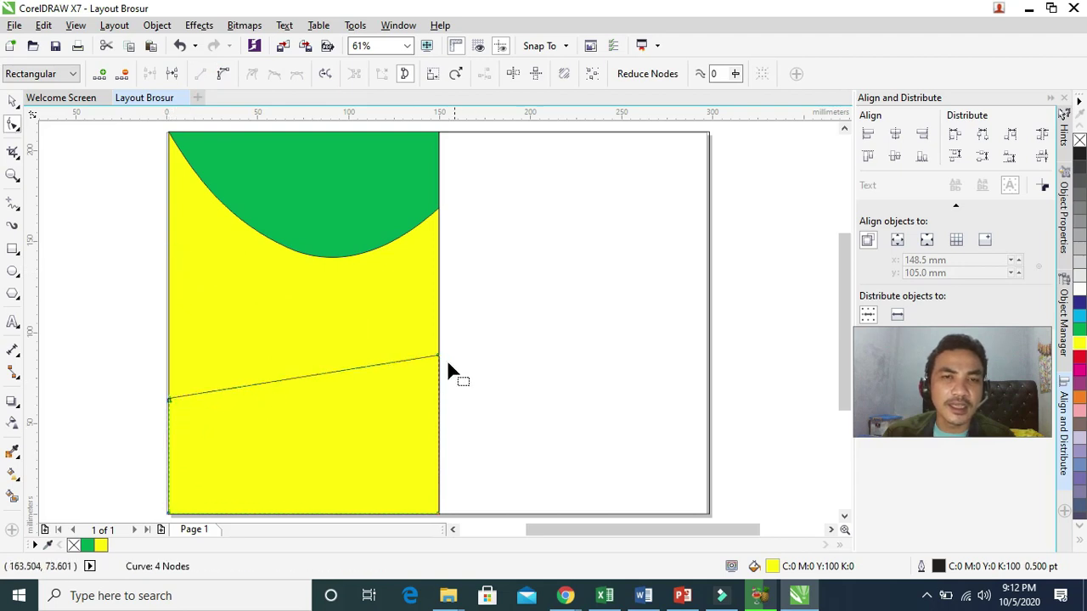
left_click_drag(436, 358, 438, 382)
left_click_drag(170, 399, 169, 441)
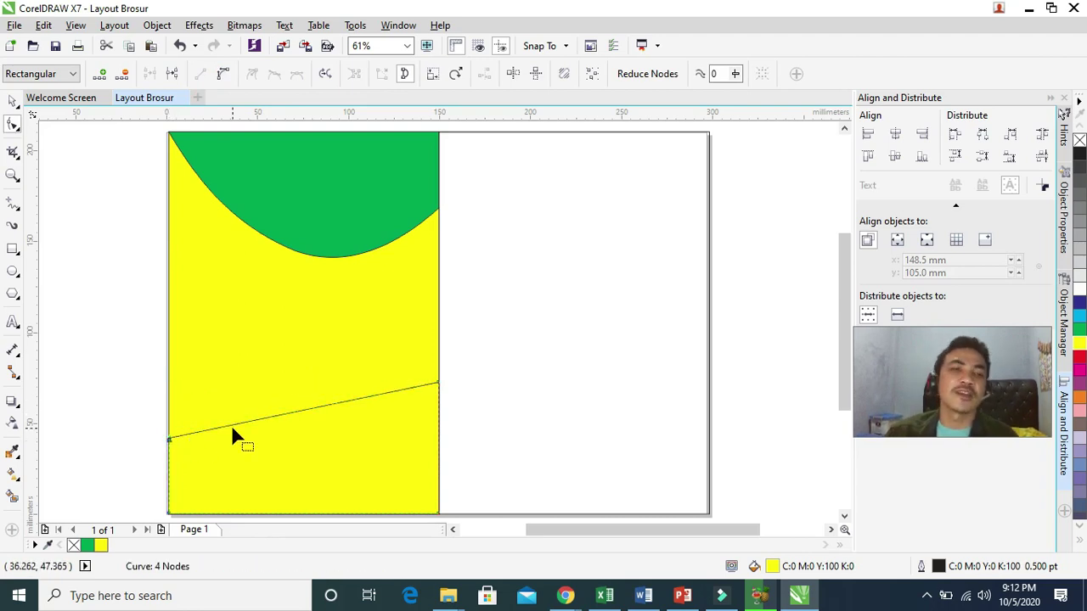
Fill the lower sloped shape with blue (C100 M100 Y0 K0) and remove its outline.
left_click(1079, 303)
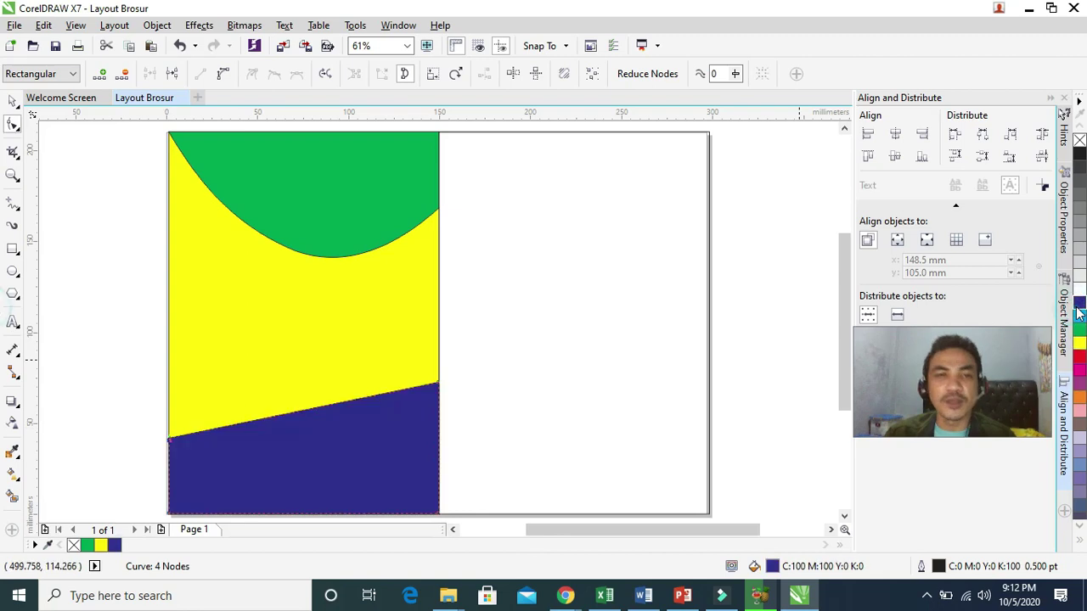
right_click(1079, 142)
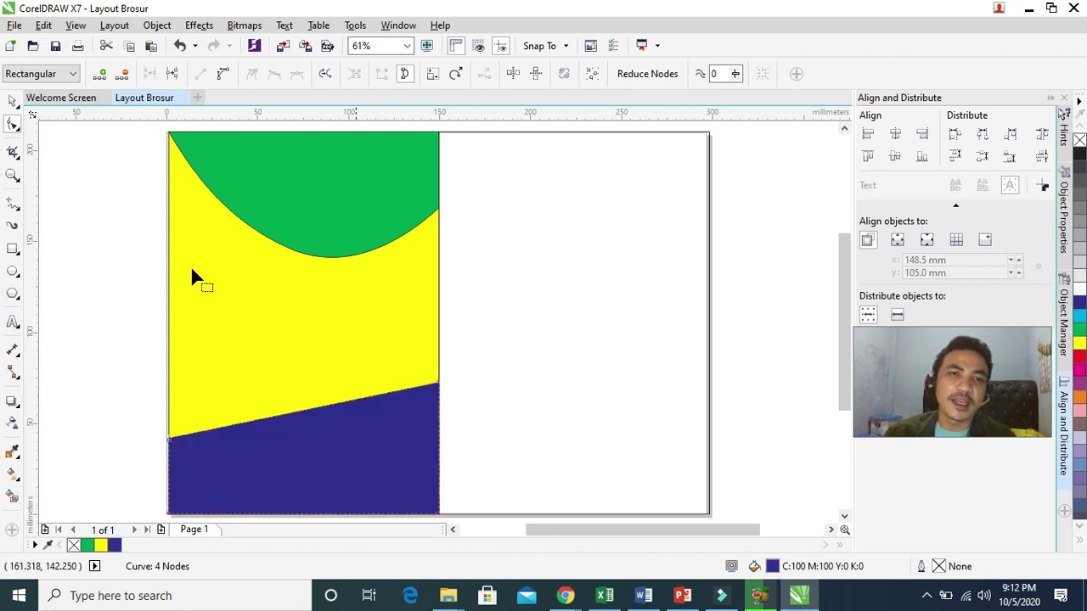
left_click(14, 99)
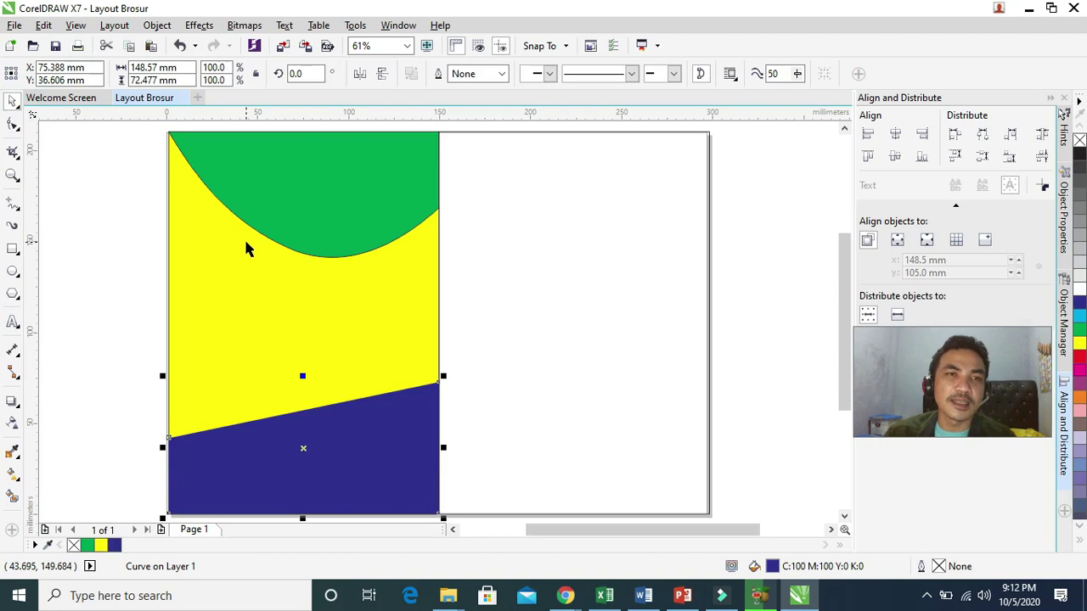
left_click(349, 188, "shift")
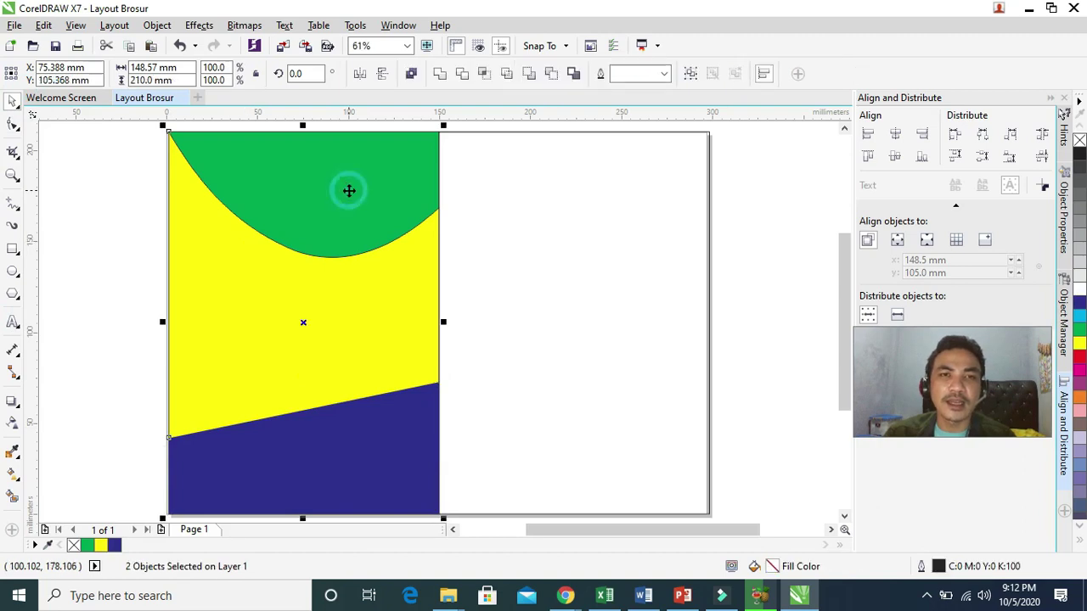
left_click(108, 197)
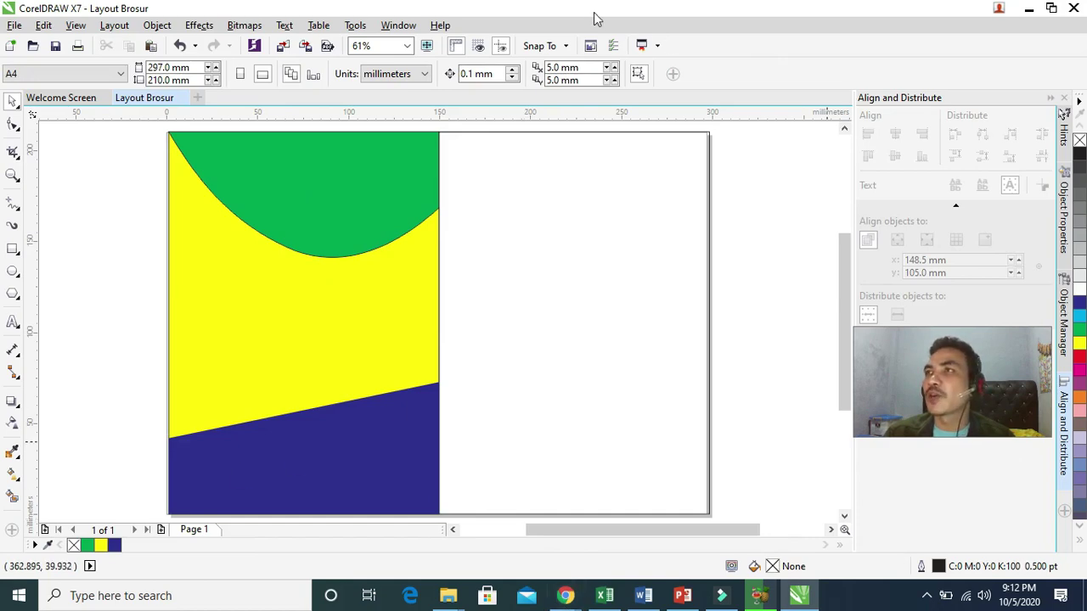
Switch to the Chrome browser and search Google for "logo corel" in a new tab.
left_click_drag(593, 10, 659, 94)
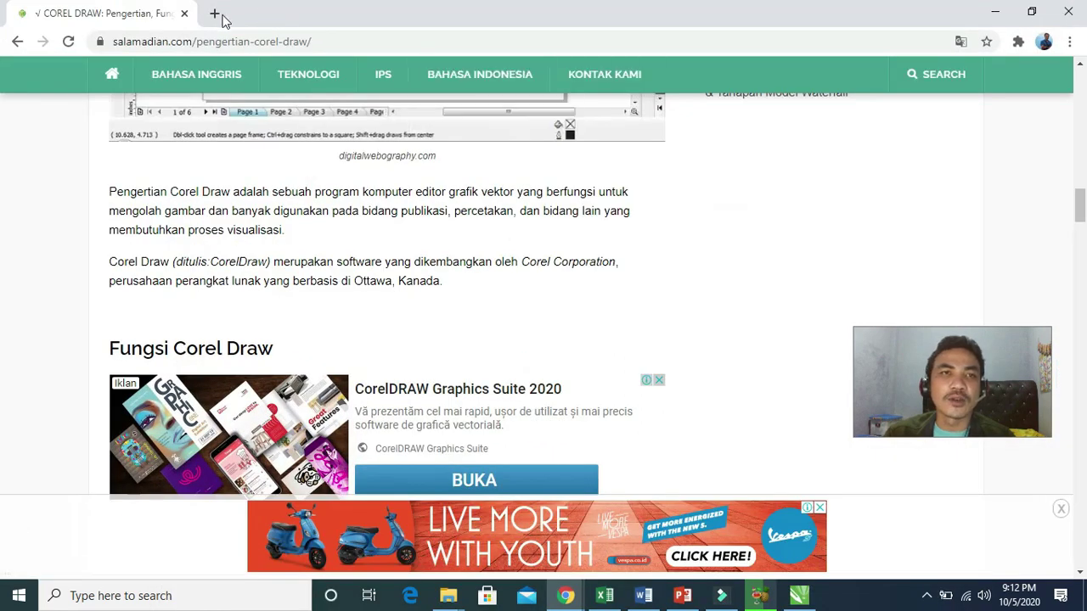
left_click(214, 12)
type("log")
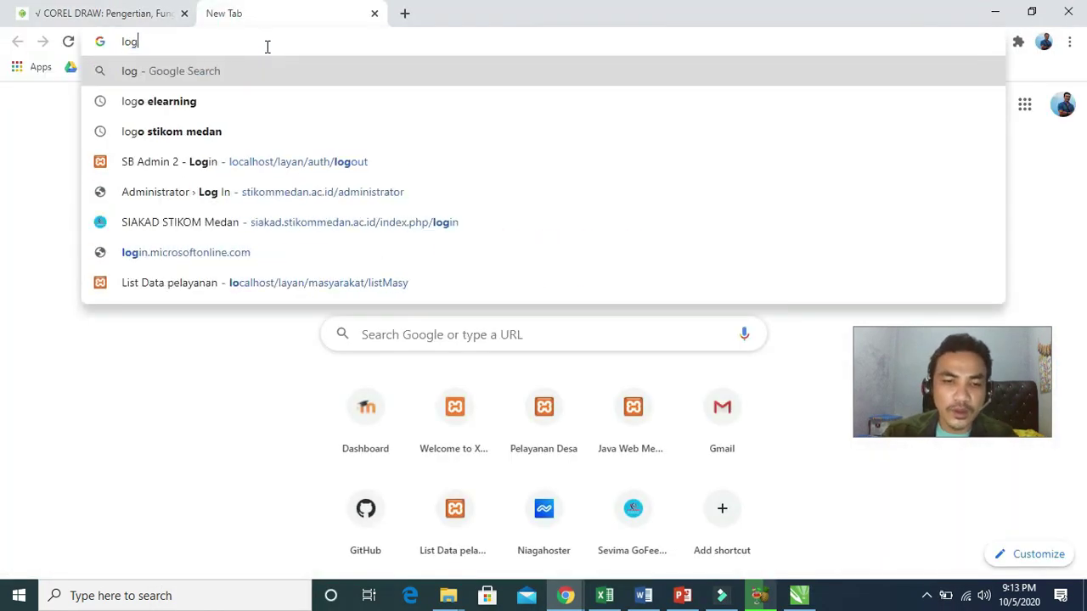
type("o corel")
key("Return")
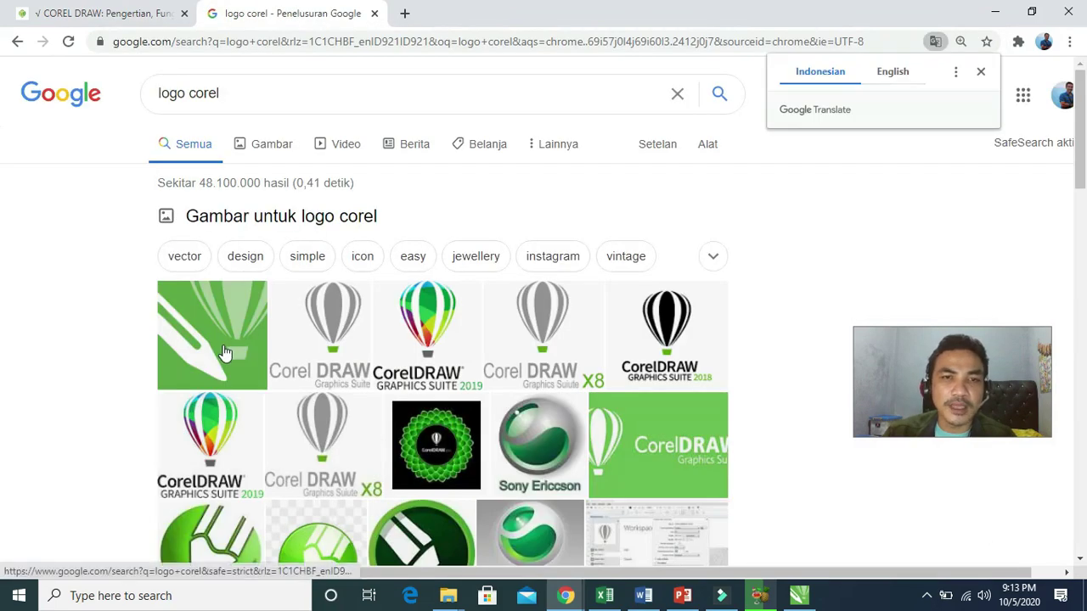
Open the image results and refine the search to "logo corel png".
left_click(213, 469)
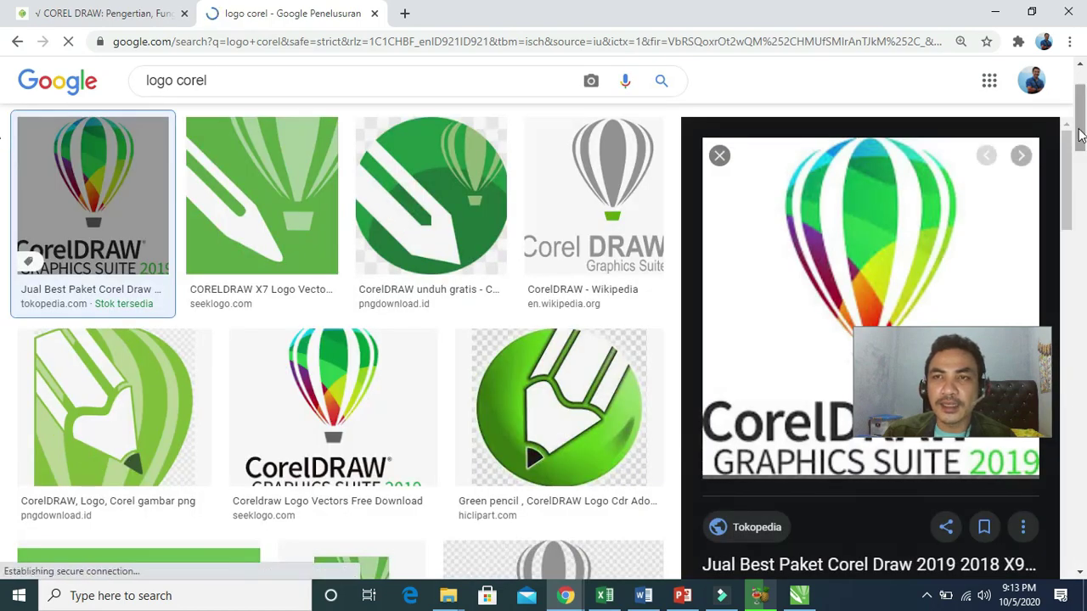
left_click(370, 87)
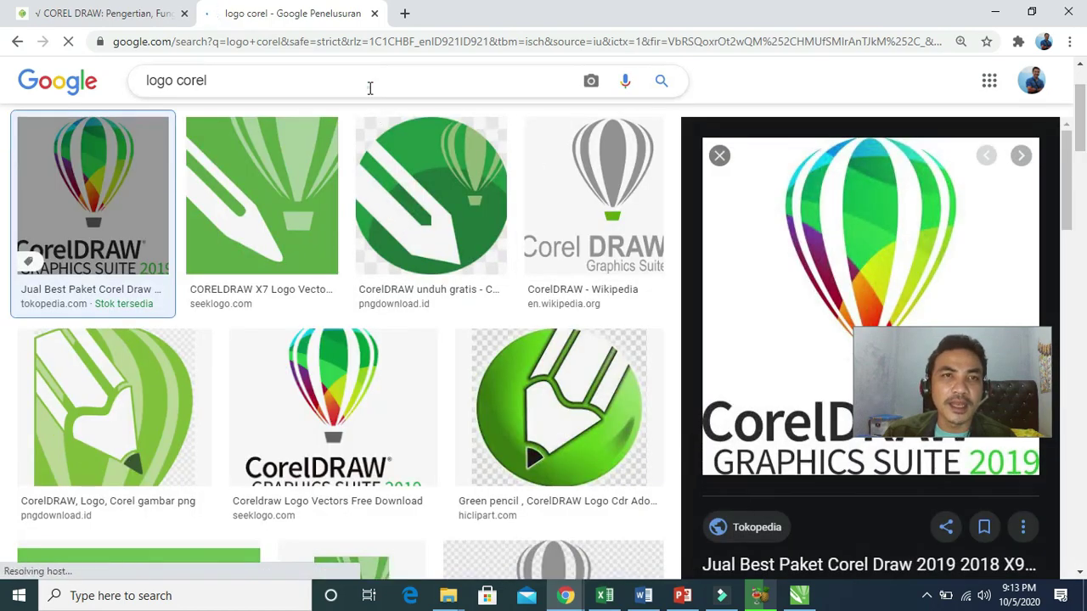
type("png")
key("Return")
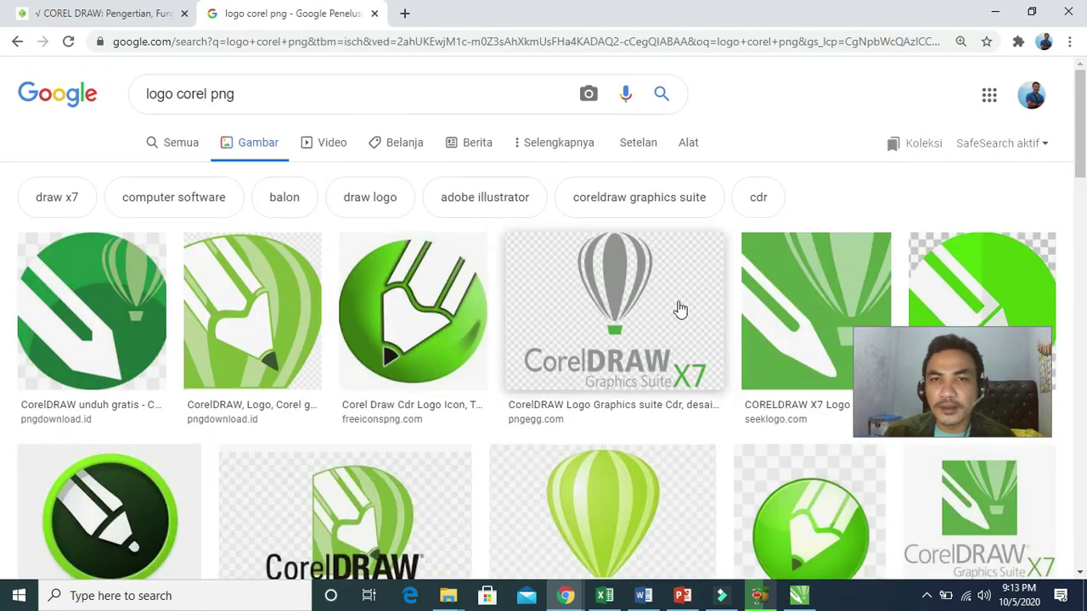
Open the pngegg.com source page of the transparent CorelDRAW Graphics Suite X7 logo and dismiss the translation pop-up.
left_click(655, 304)
left_click_drag(1076, 146, 1076, 197)
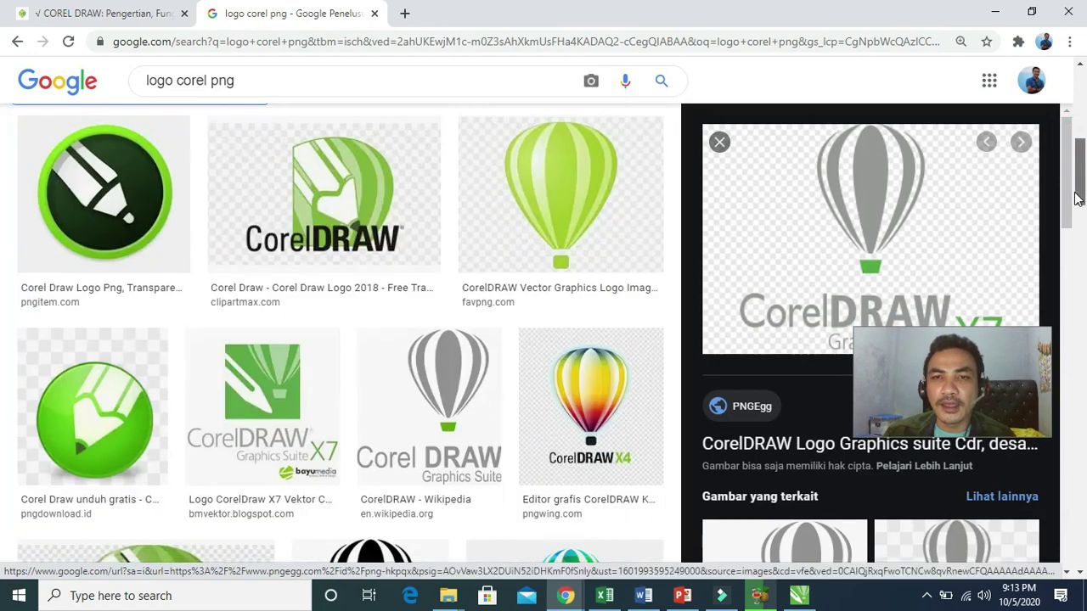
left_click(766, 450)
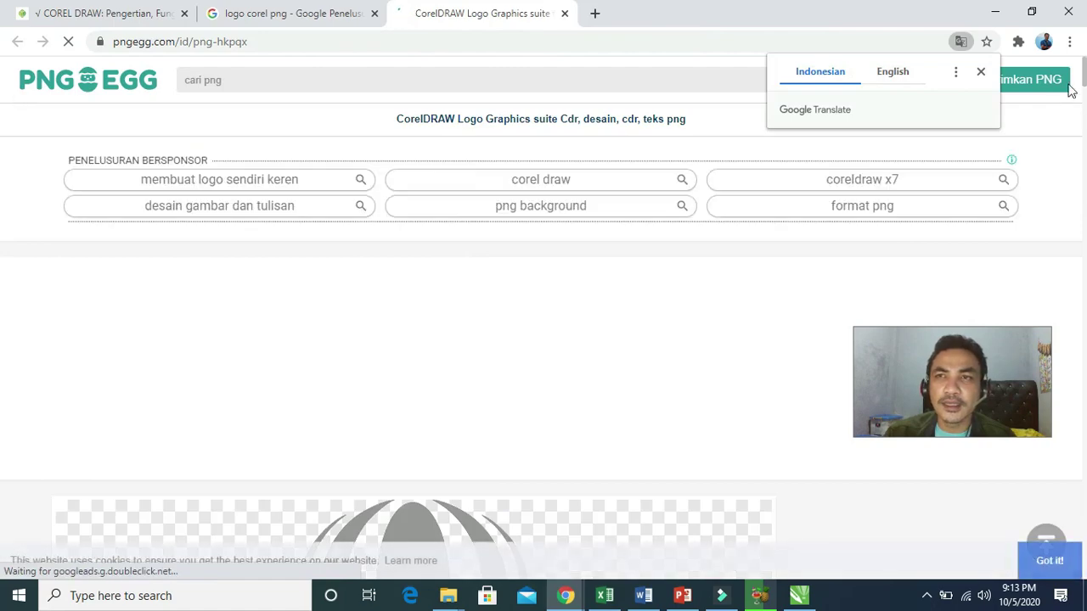
left_click(982, 73)
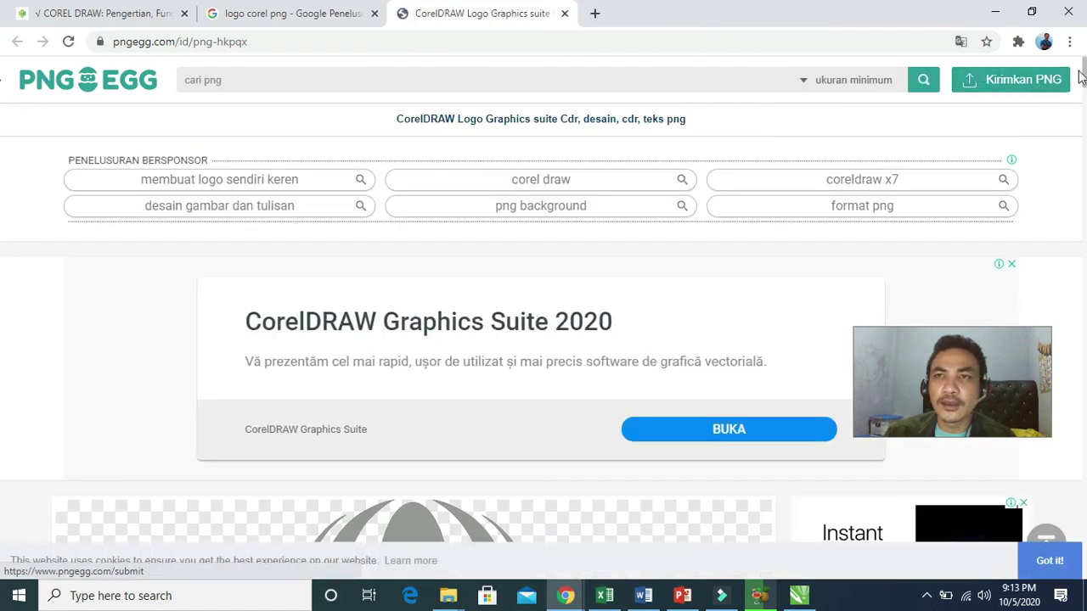
Download the free PNG of the CorelDRAW X7 logo from the page.
scroll(2, 99, "down", 4)
scroll(2, 100, "down", 5)
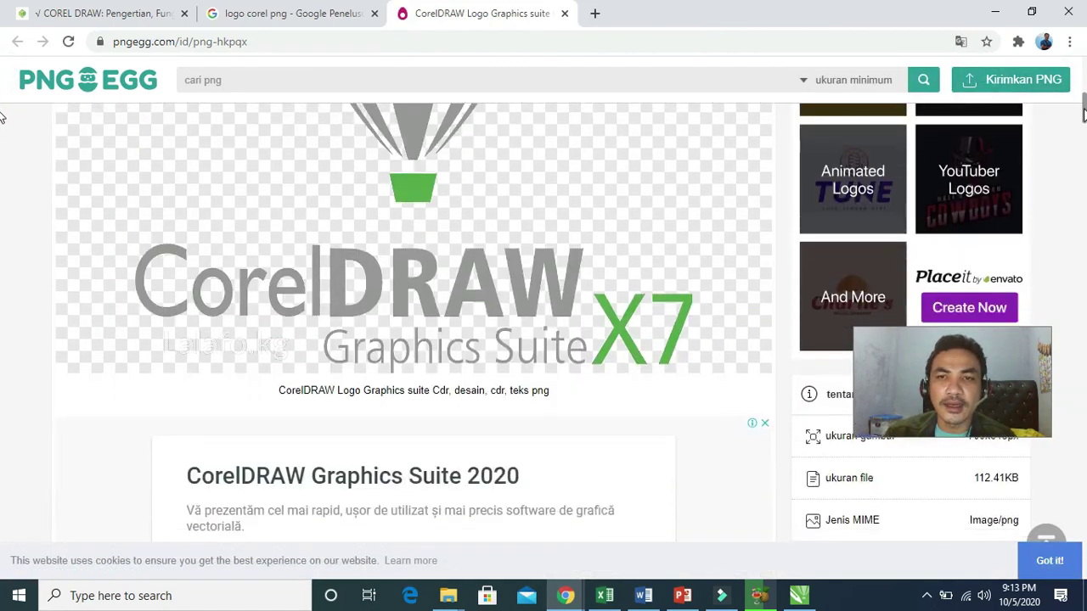
scroll(1082, 125, "down", 2)
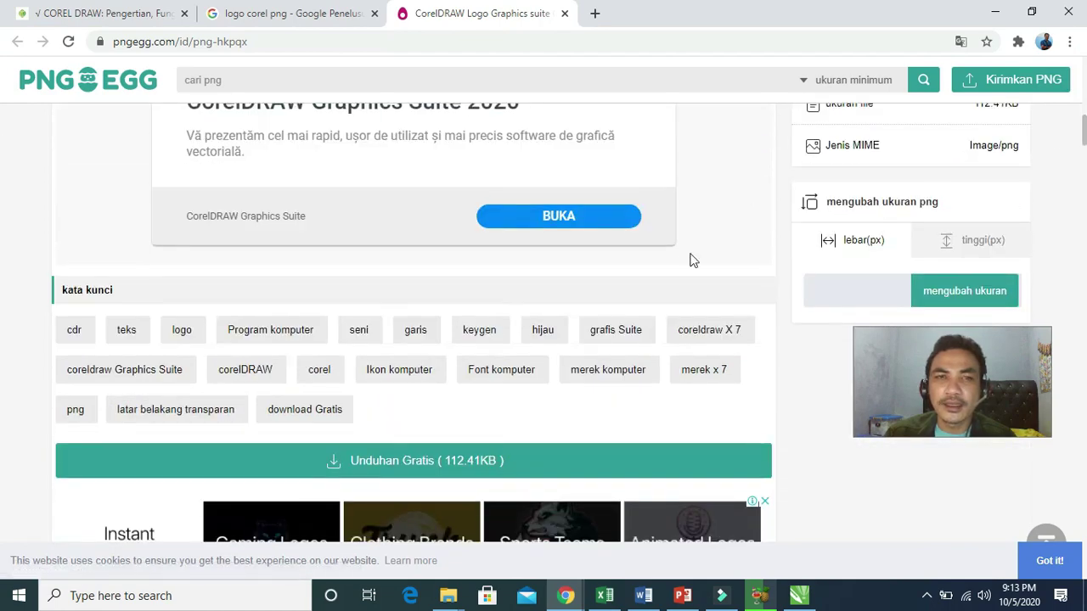
left_click(423, 463)
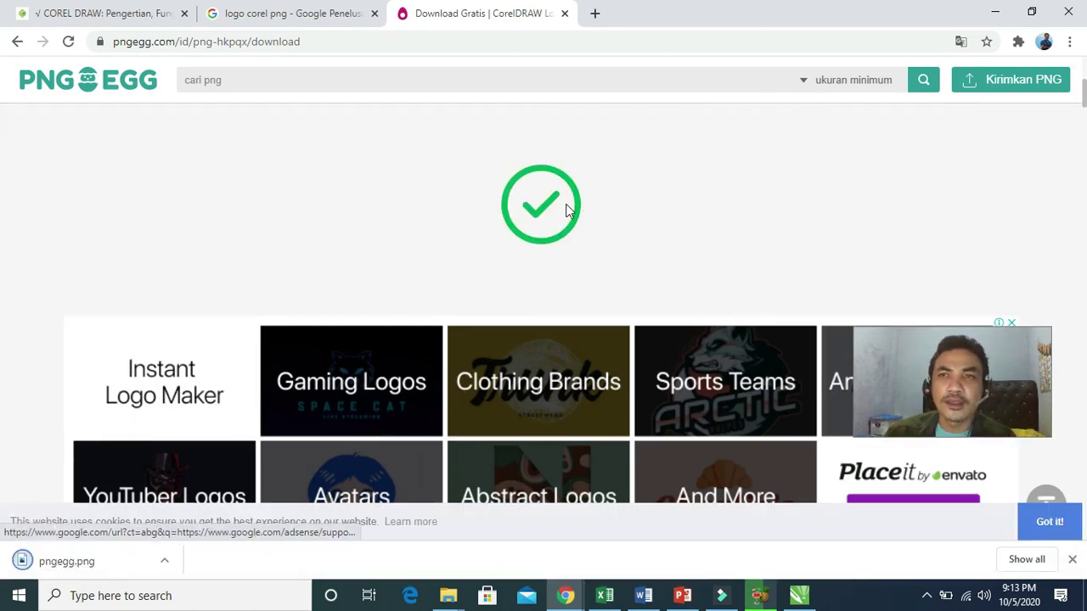
scroll(3, 111, "up", 3)
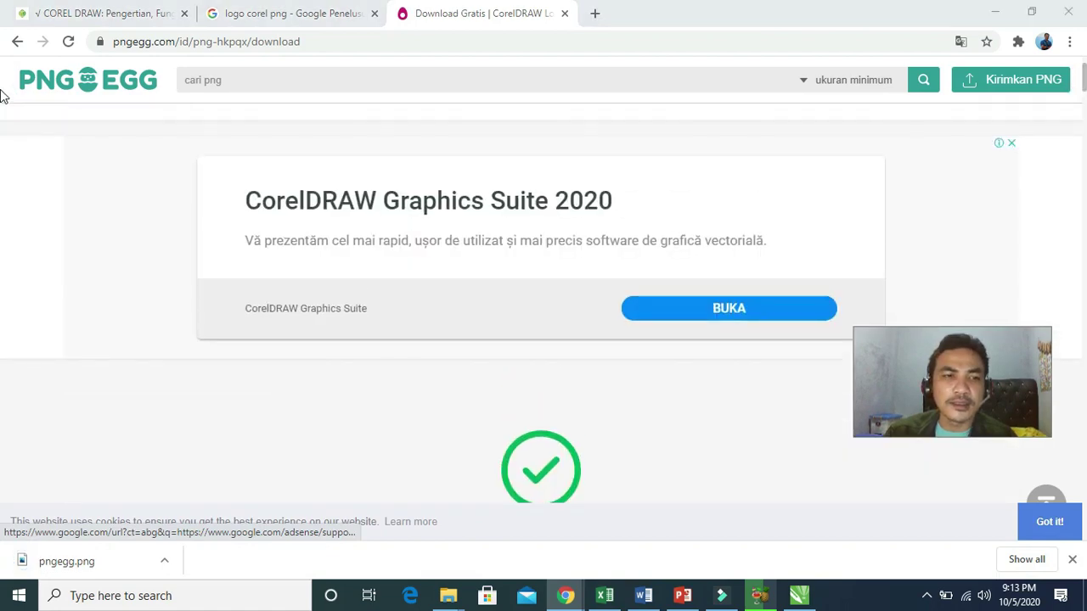
Bring the downloaded pngegg.png into the CorelDRAW layout, scaled to about 63 × 55 mm and placed on the green curved area.
left_click_drag(42, 560, 623, 403)
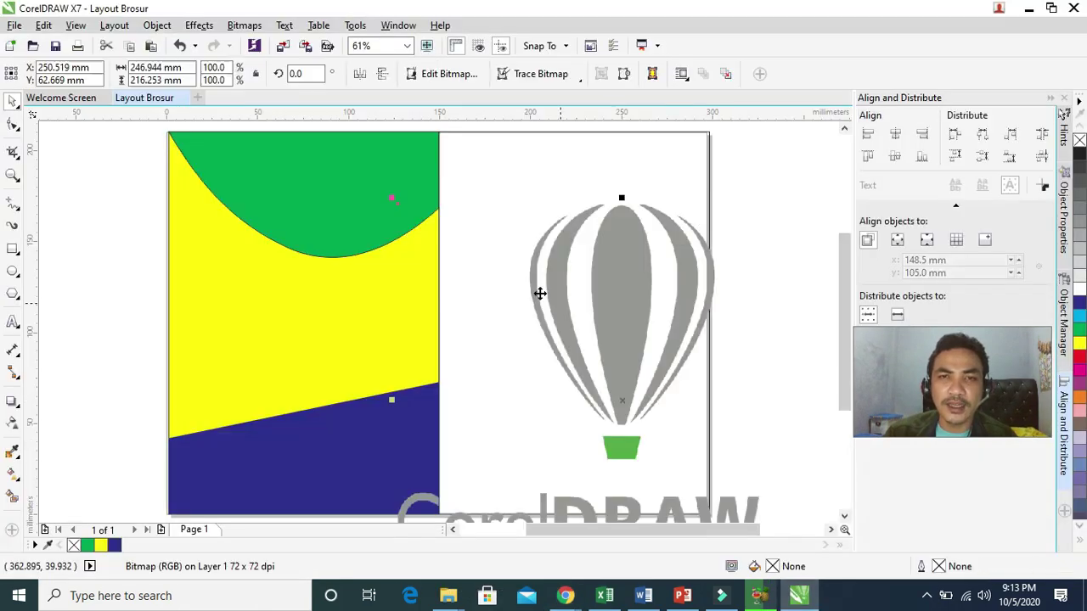
left_click_drag(390, 198, 595, 335)
left_click_drag(708, 415, 538, 208)
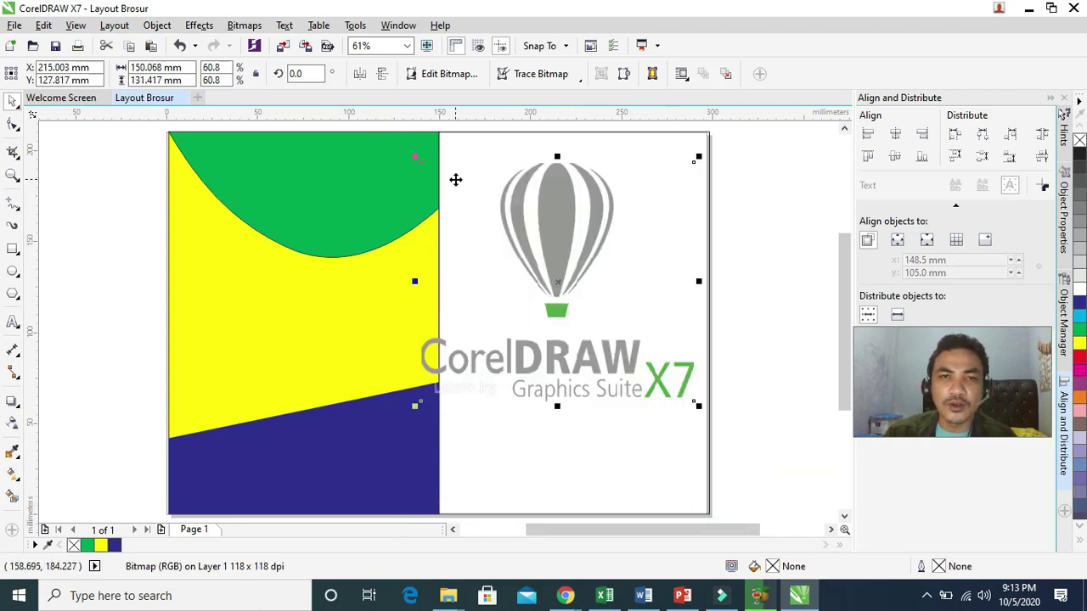
left_click_drag(421, 163, 575, 277)
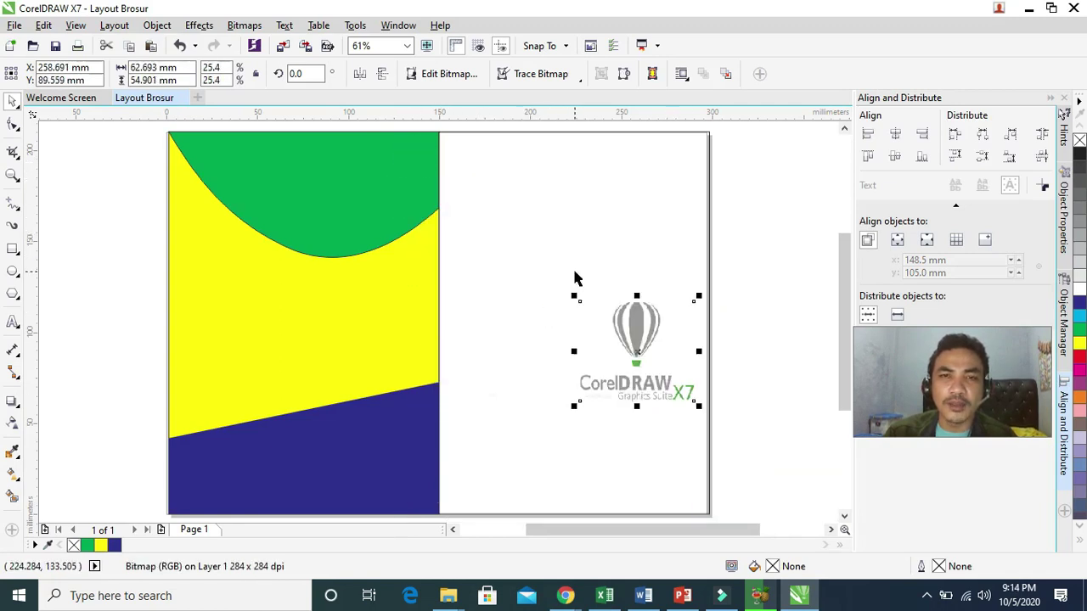
left_click_drag(619, 323, 332, 162)
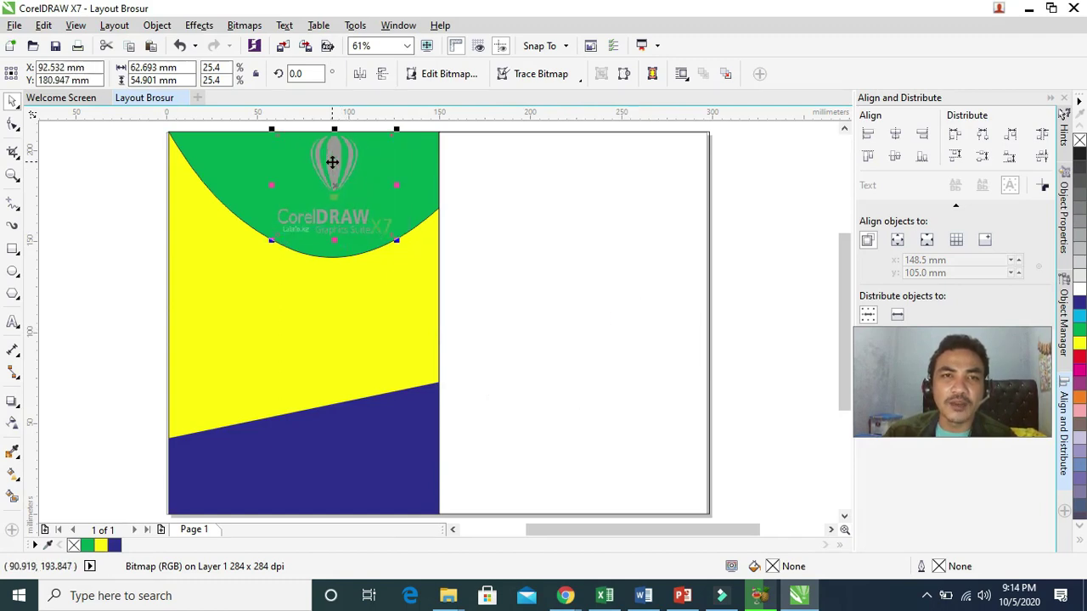
Fill the green shape behind the logo with white (C0 M0 Y0 K0).
left_click(416, 156)
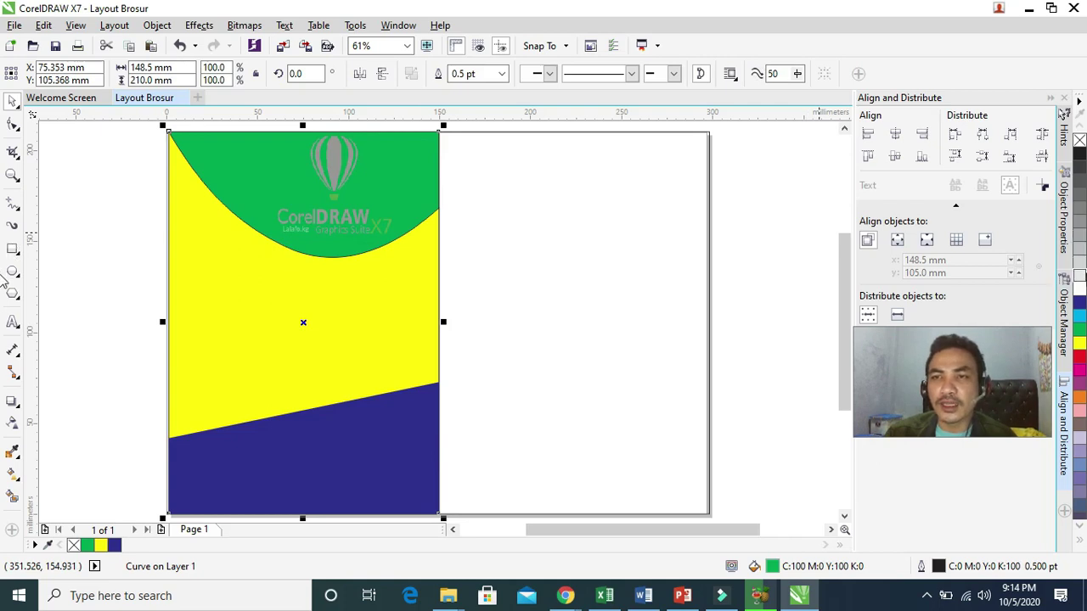
left_click(1080, 291)
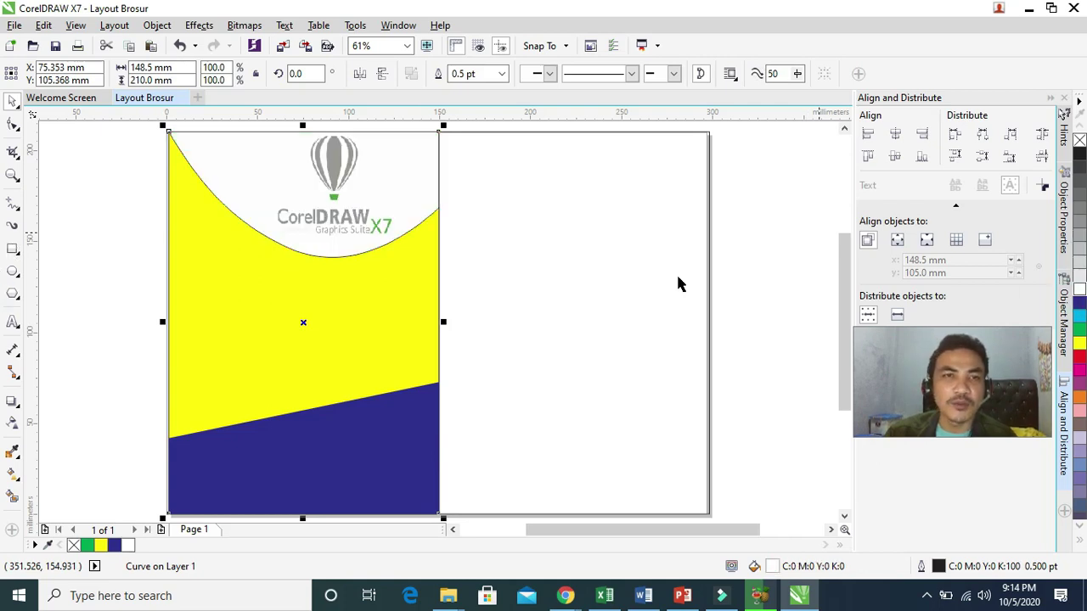
left_click(619, 252)
Shift the logo slightly right and shrink it to about 52 × 45 mm within the white curved area.
left_click(336, 169)
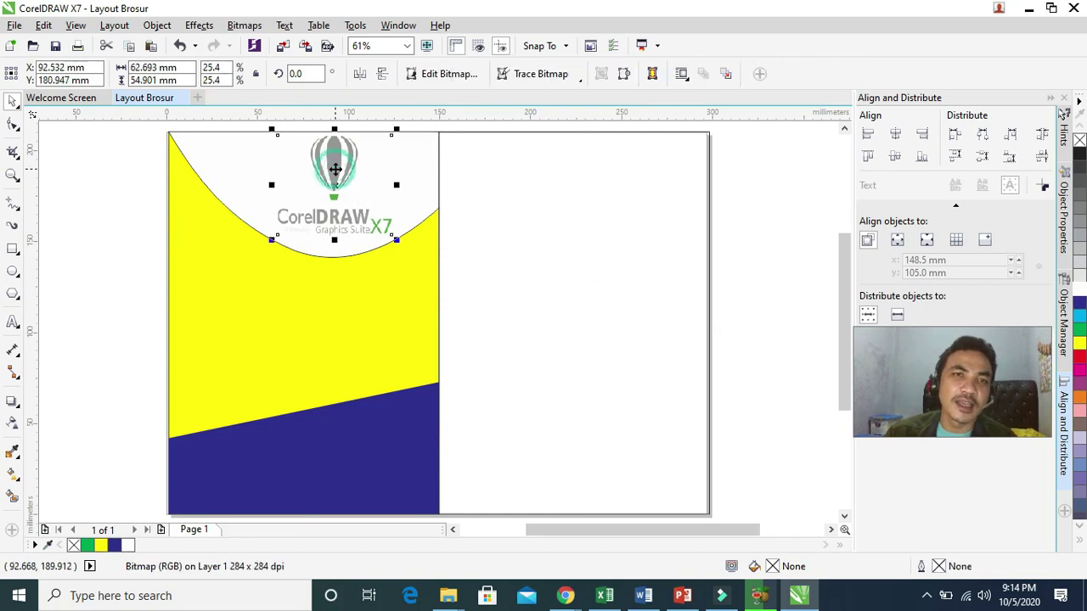
left_click_drag(336, 169, 343, 169)
left_click_drag(279, 128, 286, 133)
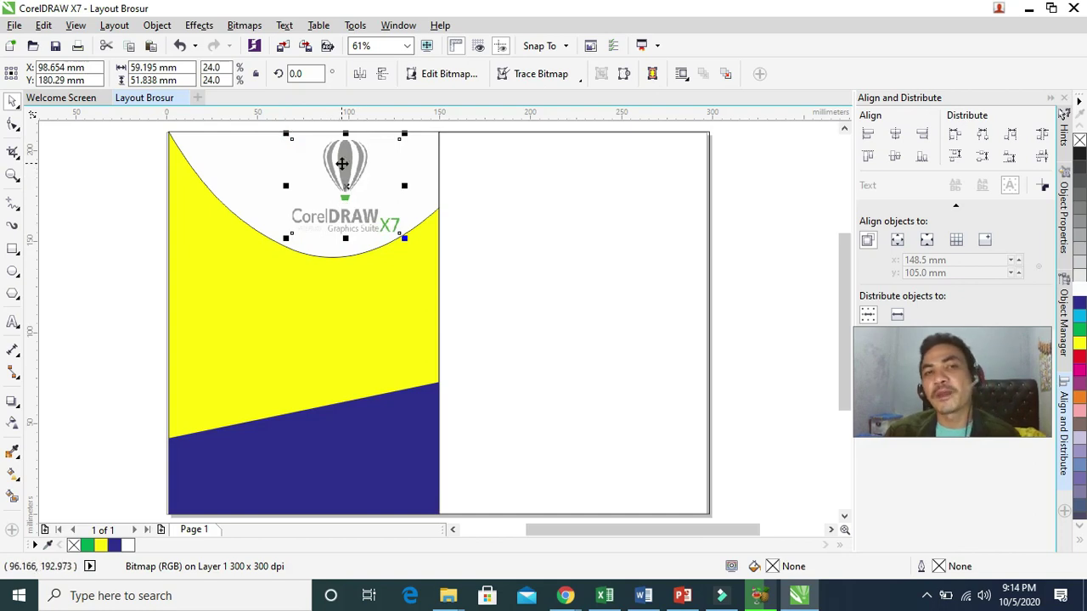
left_click_drag(286, 136, 332, 156)
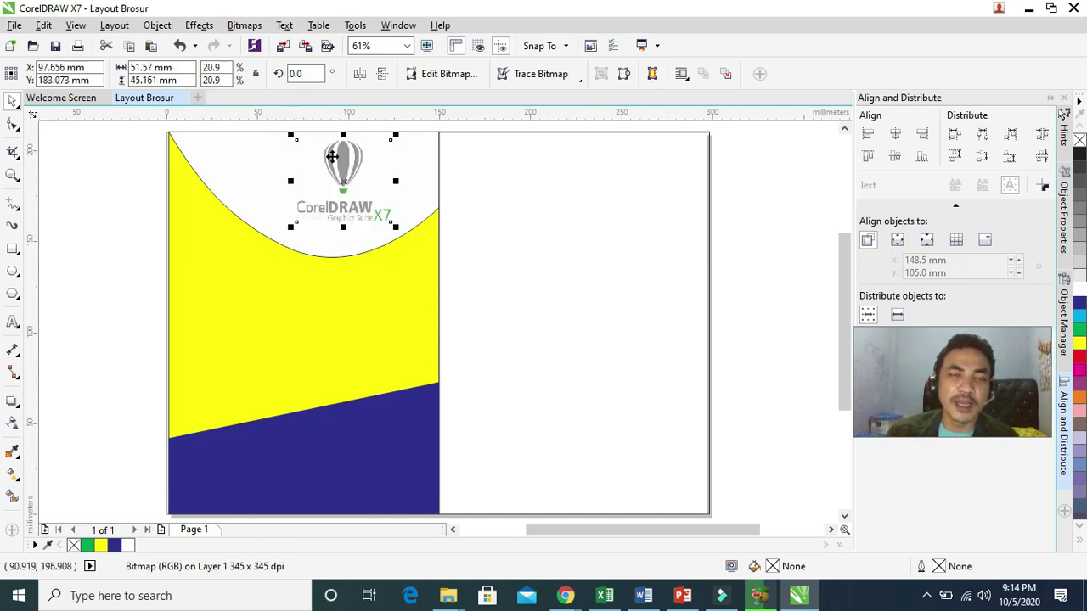
left_click(85, 202)
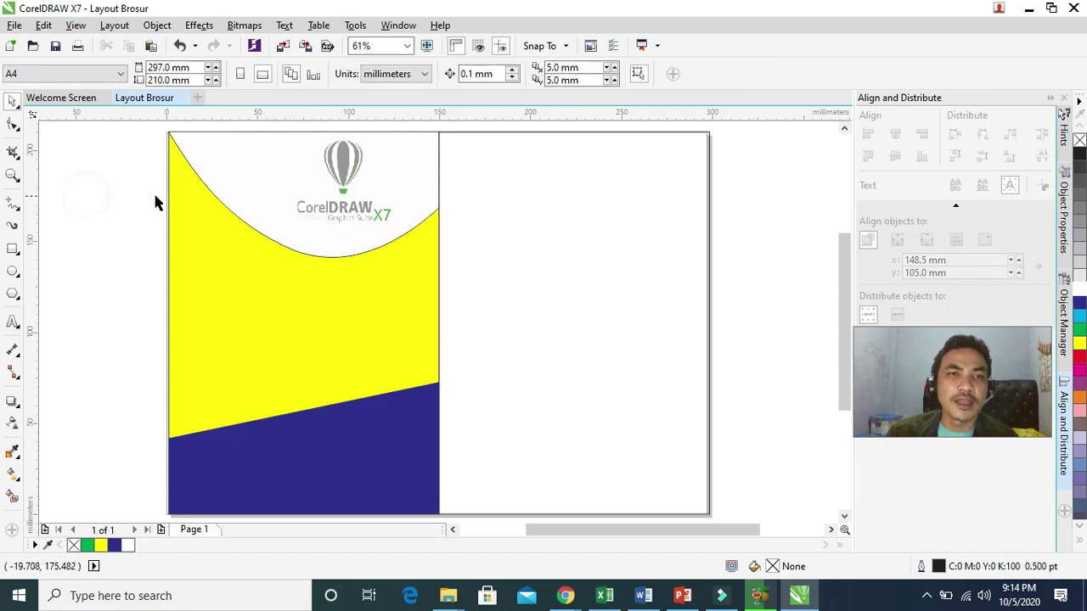
Raise the middle node of the yellow shape's top arc slightly, closer to the logo.
left_click(195, 200)
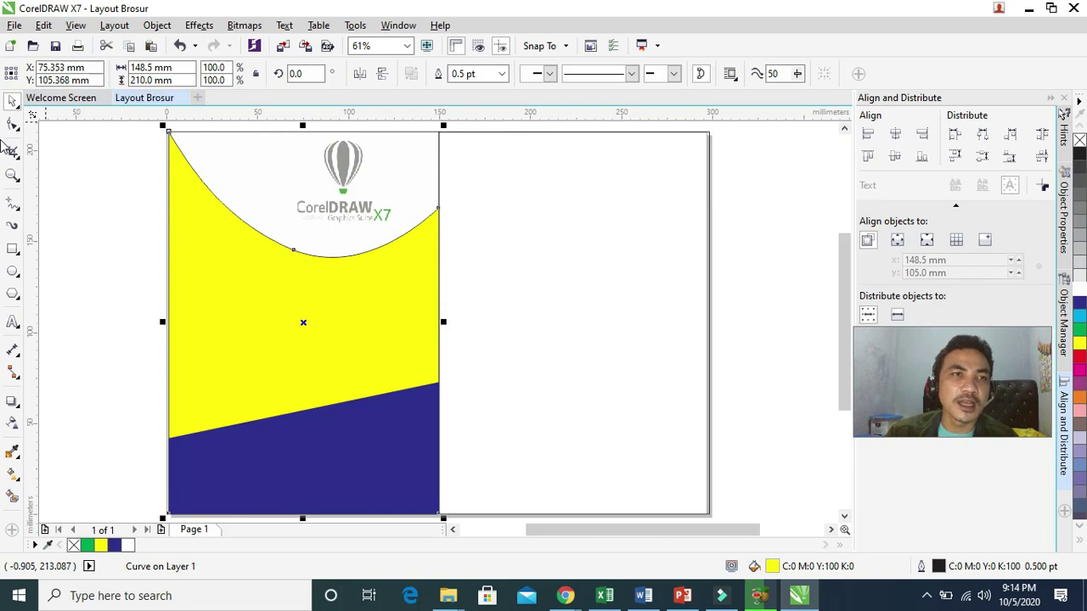
left_click(13, 124)
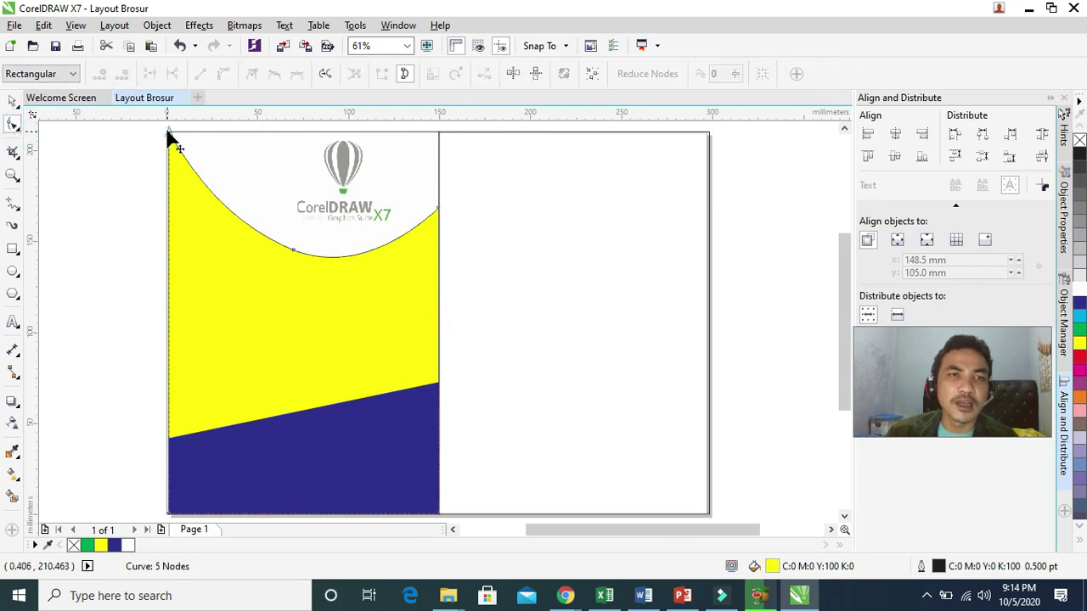
left_click_drag(292, 248, 286, 232)
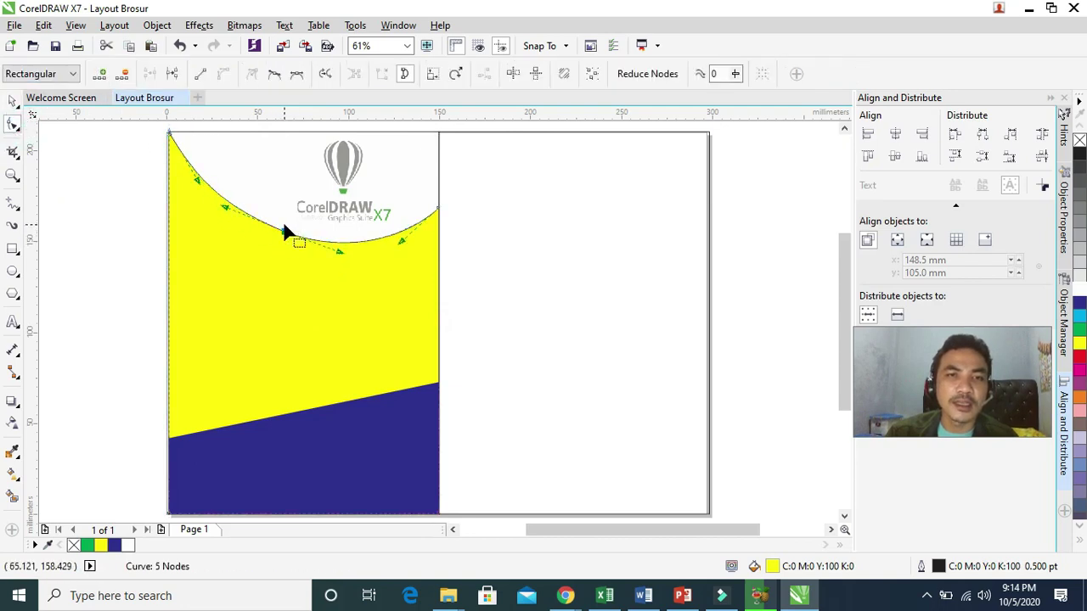
left_click(256, 207)
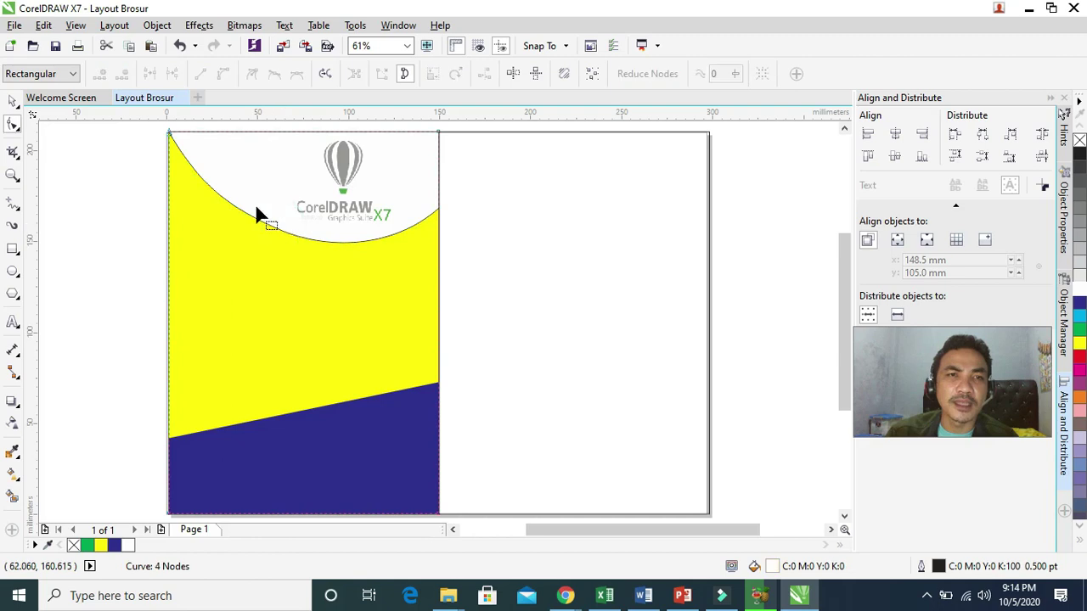
Add a node on the left part of the yellow arc, pull it up near the page's top edge, and bow the segment left of it downward.
double_click(204, 182)
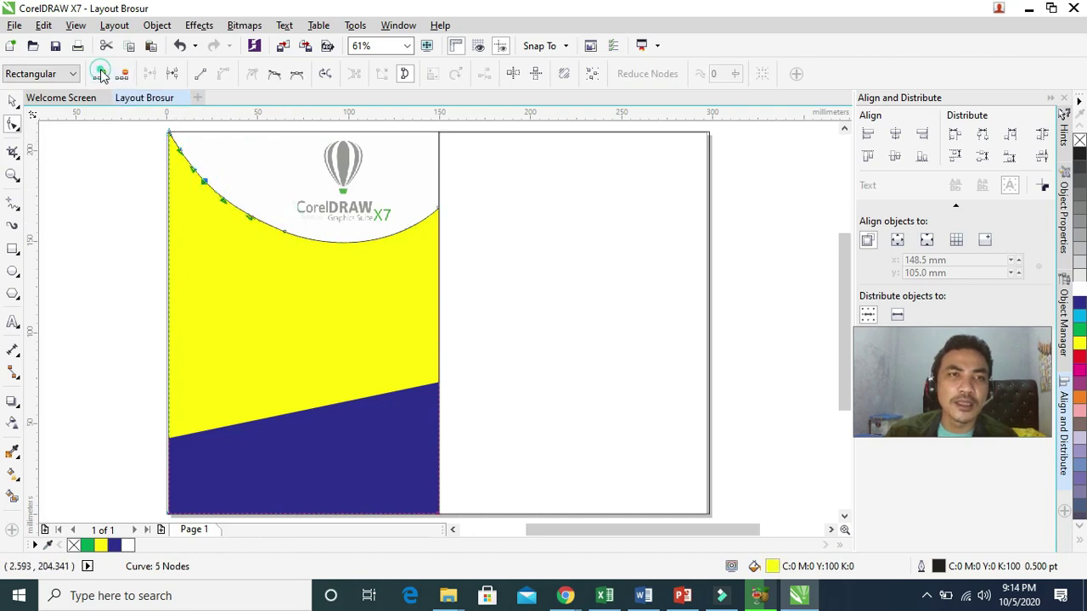
left_click(100, 74)
left_click_drag(206, 179, 260, 138)
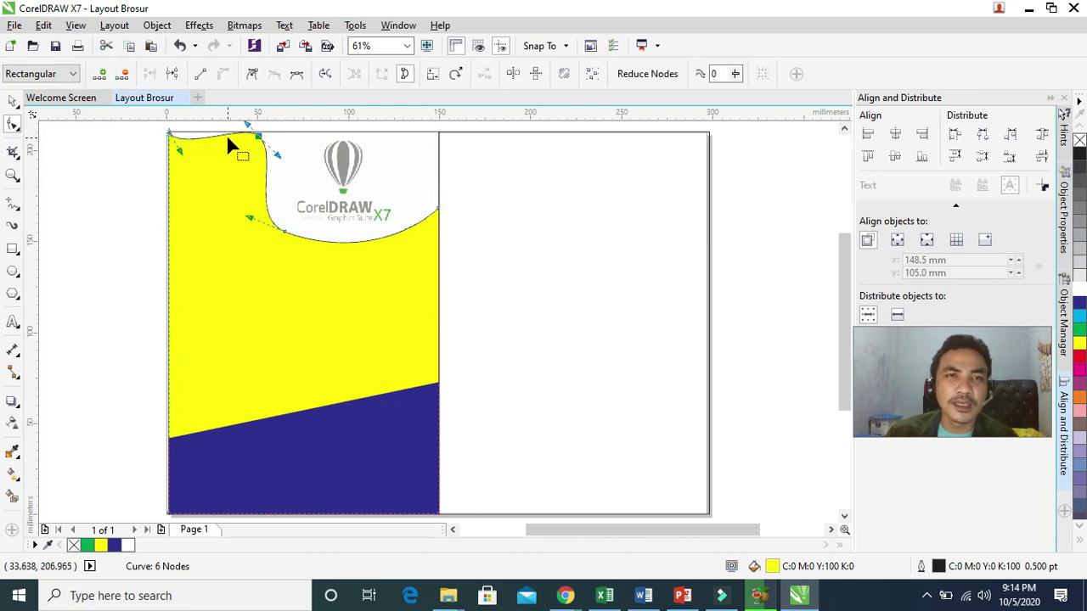
left_click_drag(184, 149, 188, 210)
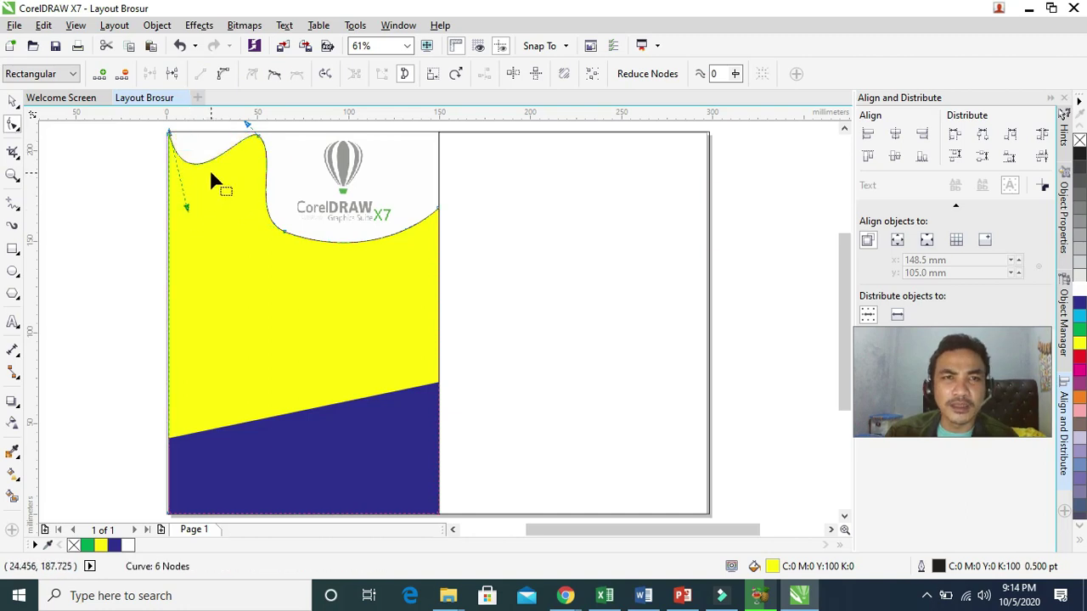
left_click(12, 101)
left_click(107, 174)
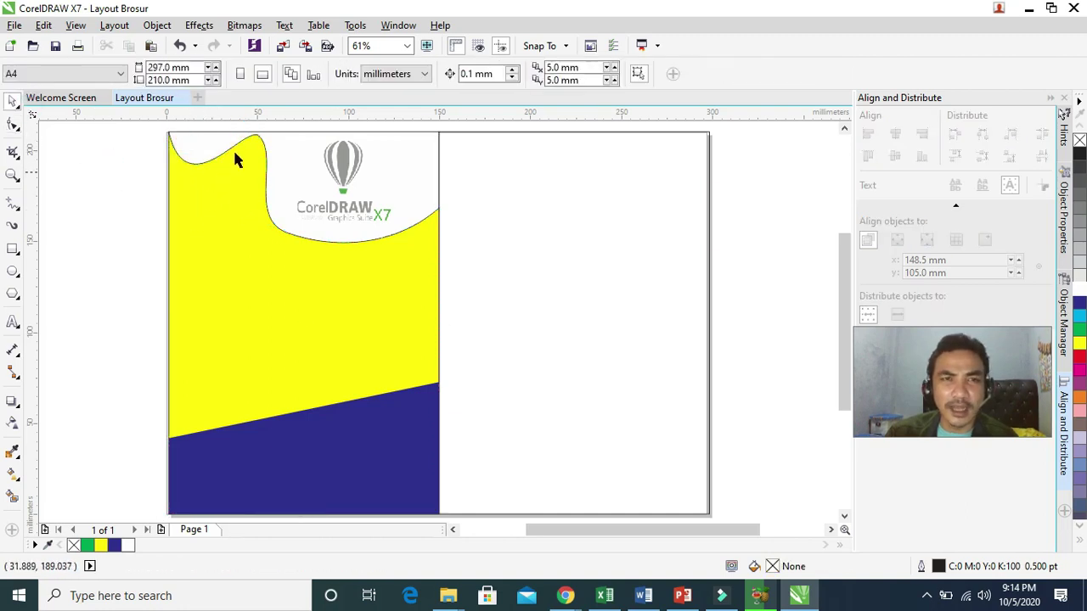
Fill the large yellow curved shape with the light green palette color C40 M0 Y100 K0.
left_click(264, 238)
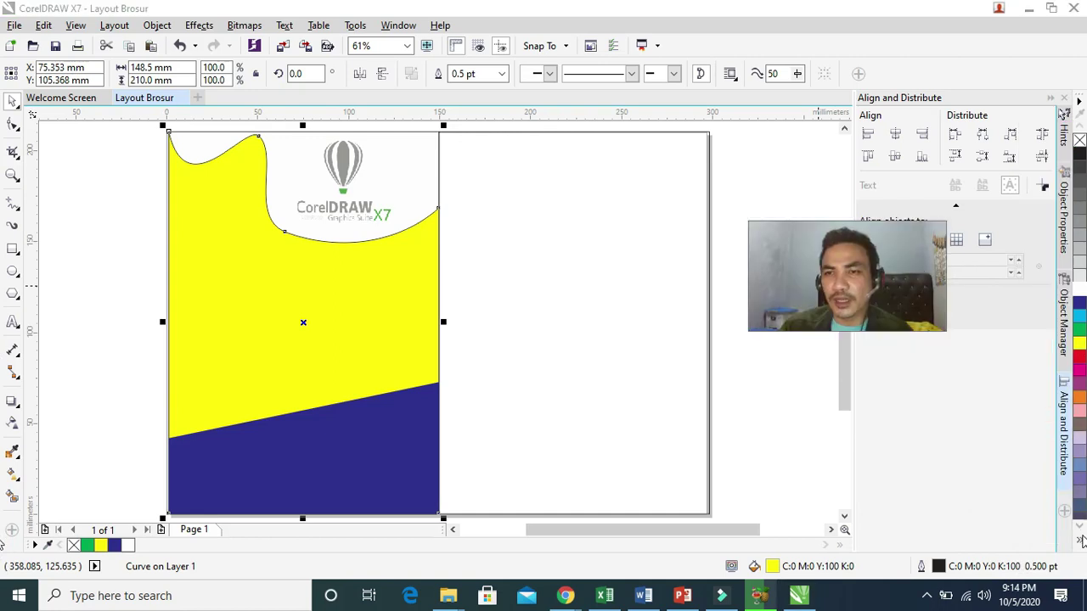
left_click(1082, 544)
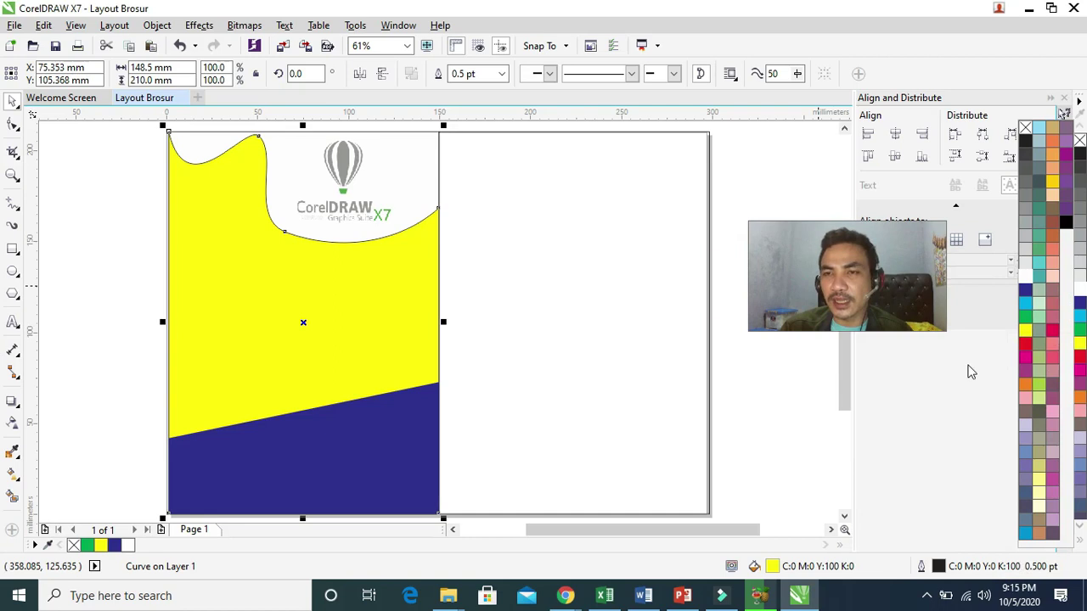
left_click(1040, 384)
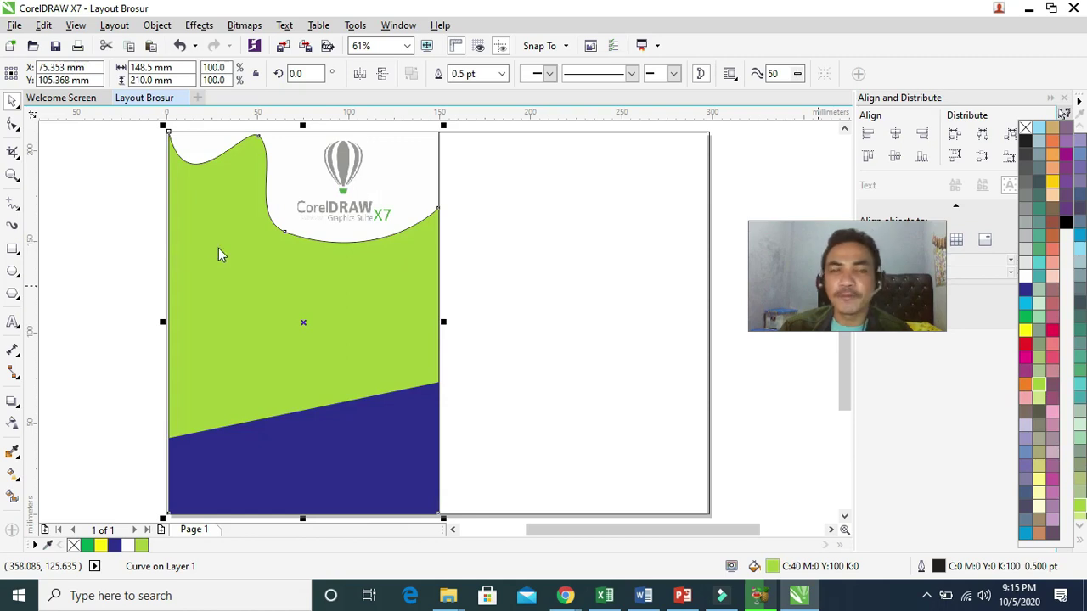
left_click(140, 242)
left_click(75, 280)
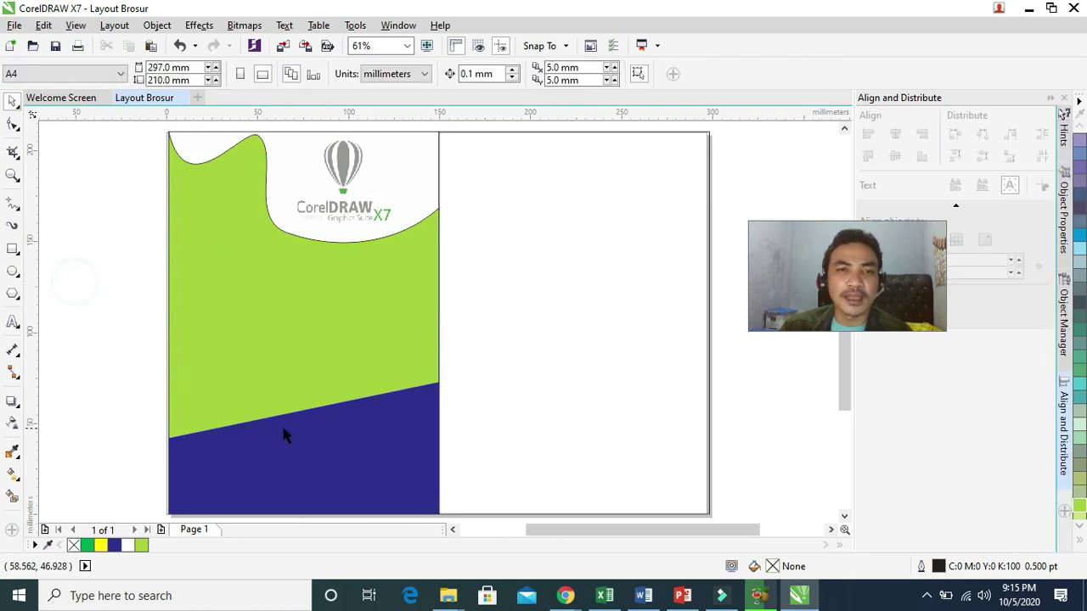
Fill the blue lower shape with Chartreuse and edit that document palette color to C70 M41 Y100 K32.
left_click(297, 434)
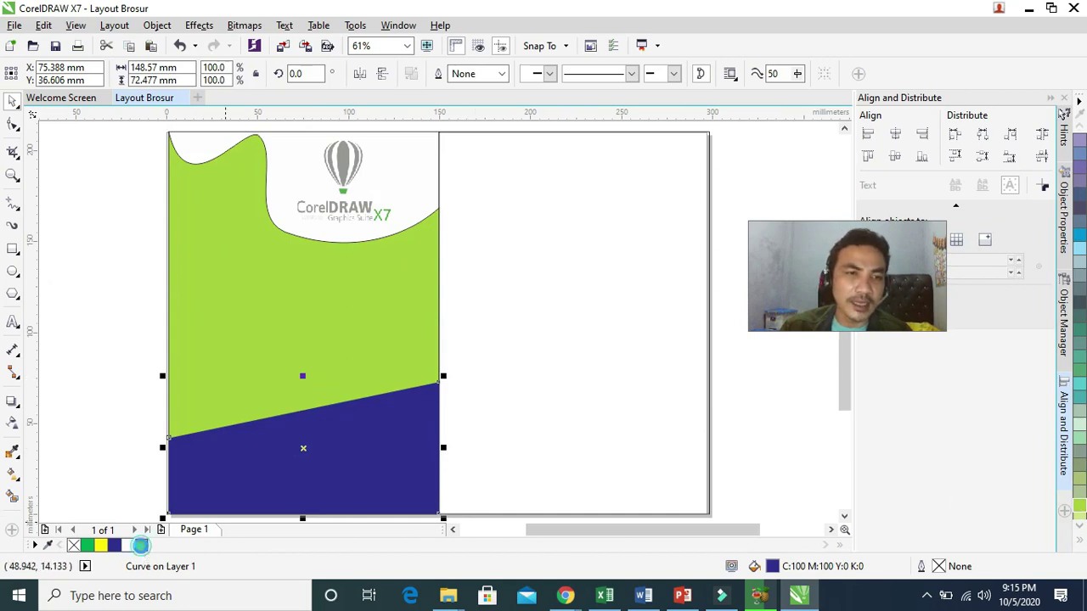
double_click(141, 546)
left_click(422, 99)
left_click(416, 100)
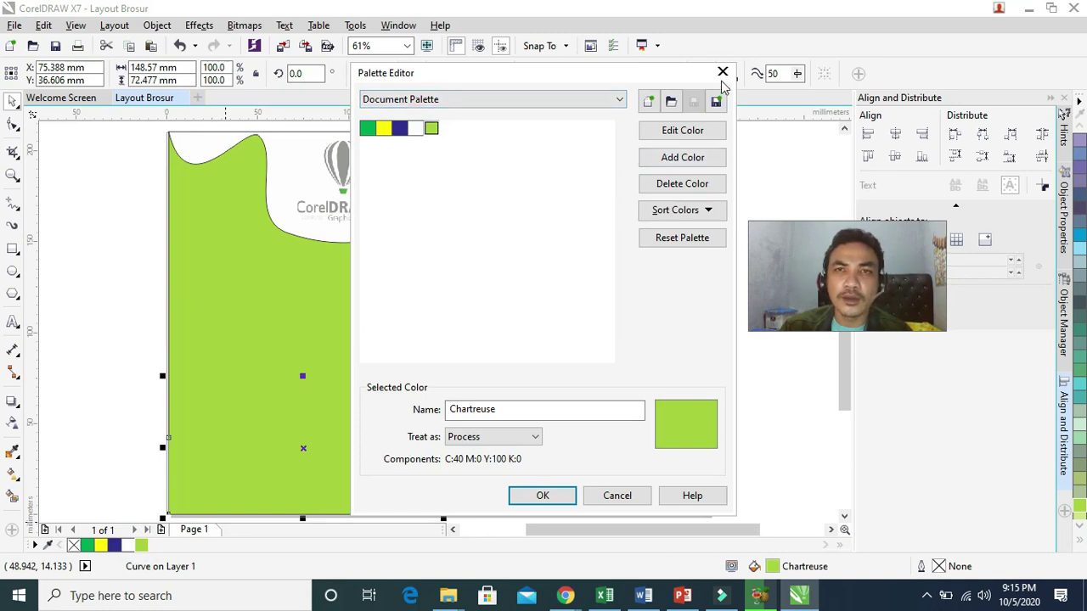
left_click(697, 132)
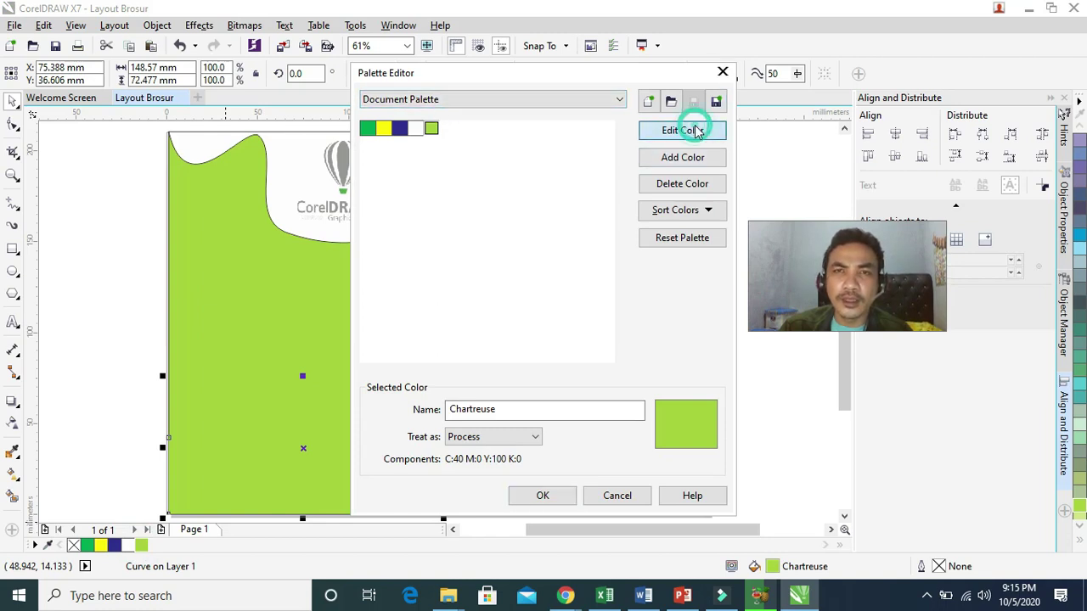
left_click(378, 149)
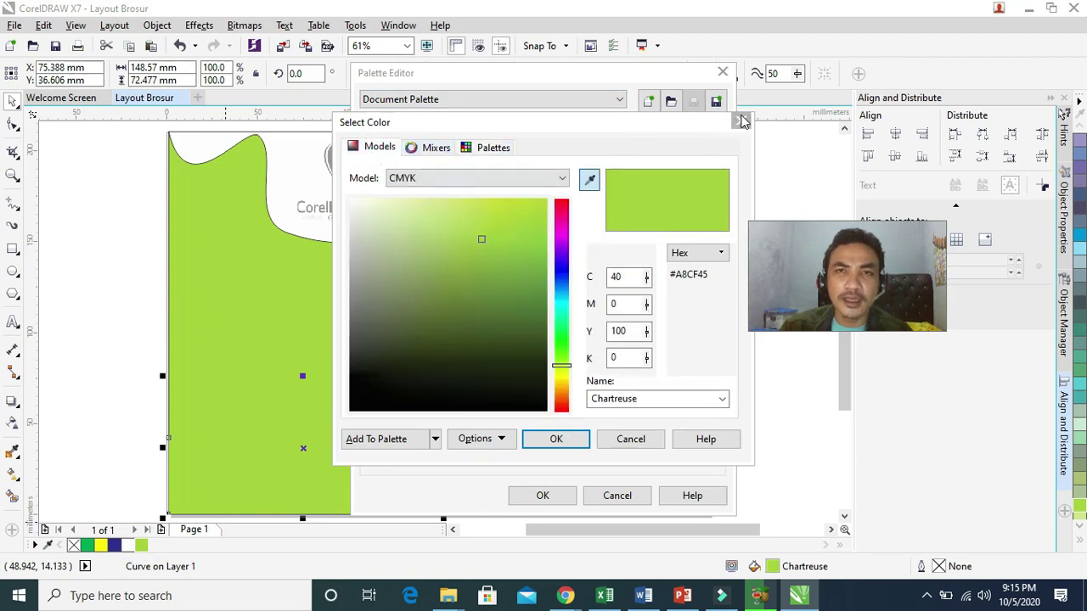
left_click(742, 122)
left_click(679, 132)
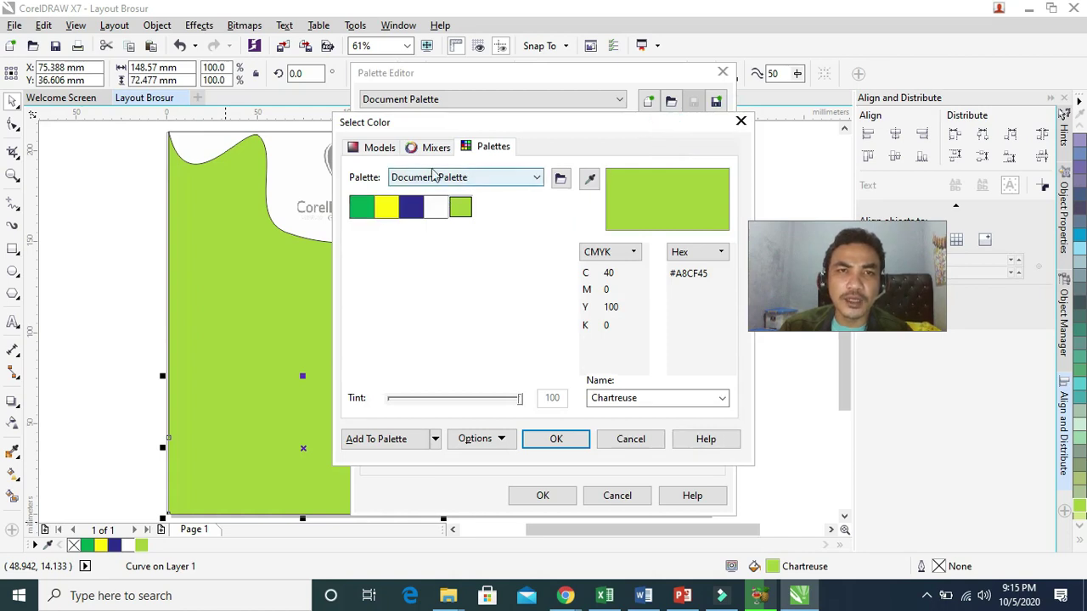
left_click(379, 148)
left_click_drag(498, 257, 523, 326)
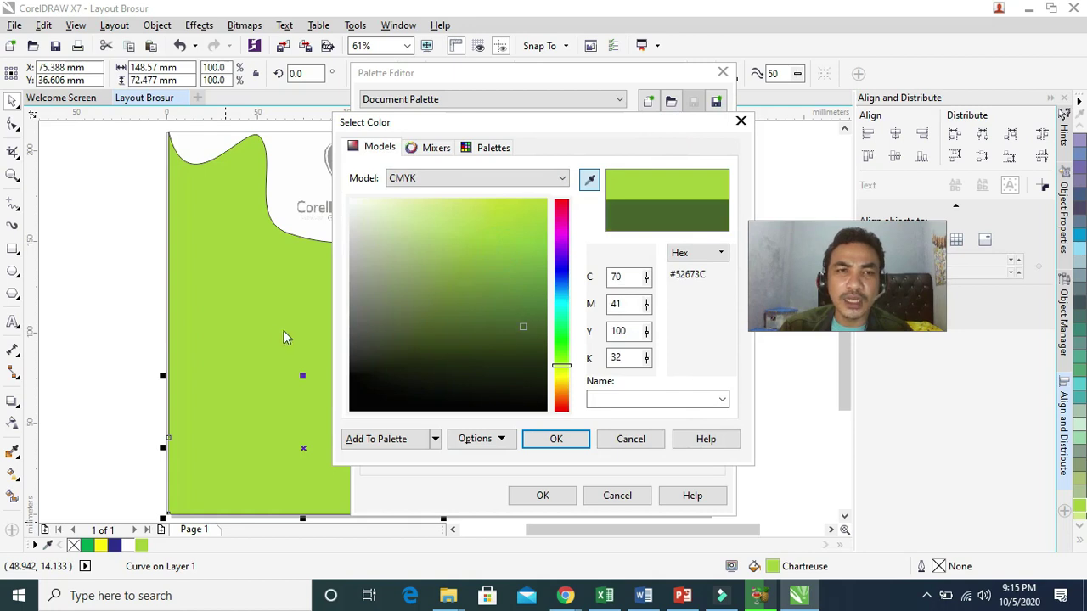
left_click(560, 493)
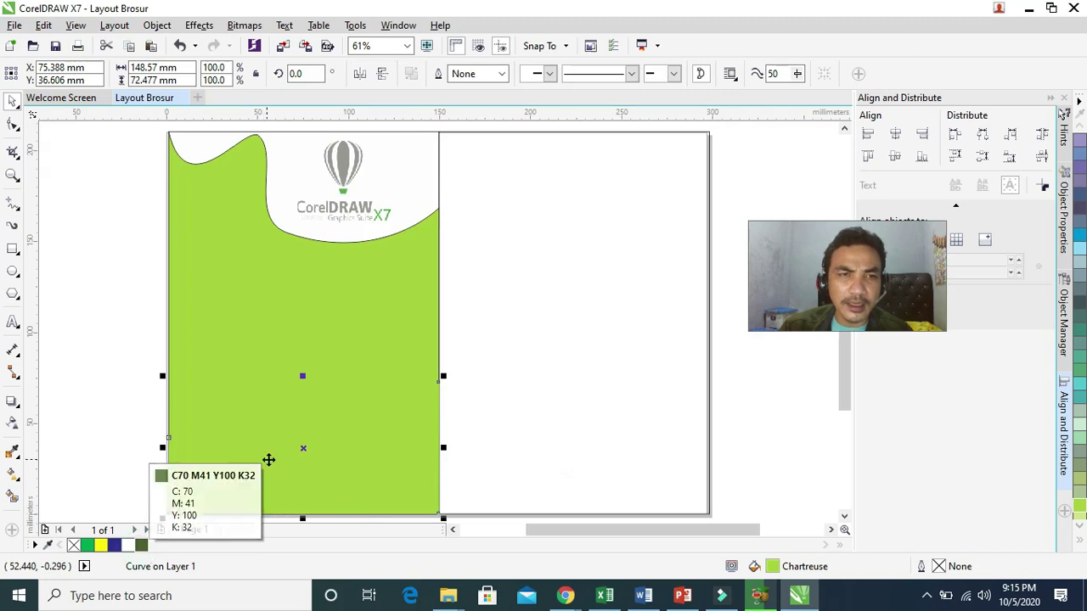
Fill the slanted lower shape with the grey-blue color C20 M0 Y0 K40.
key("F10")
left_click(12, 100)
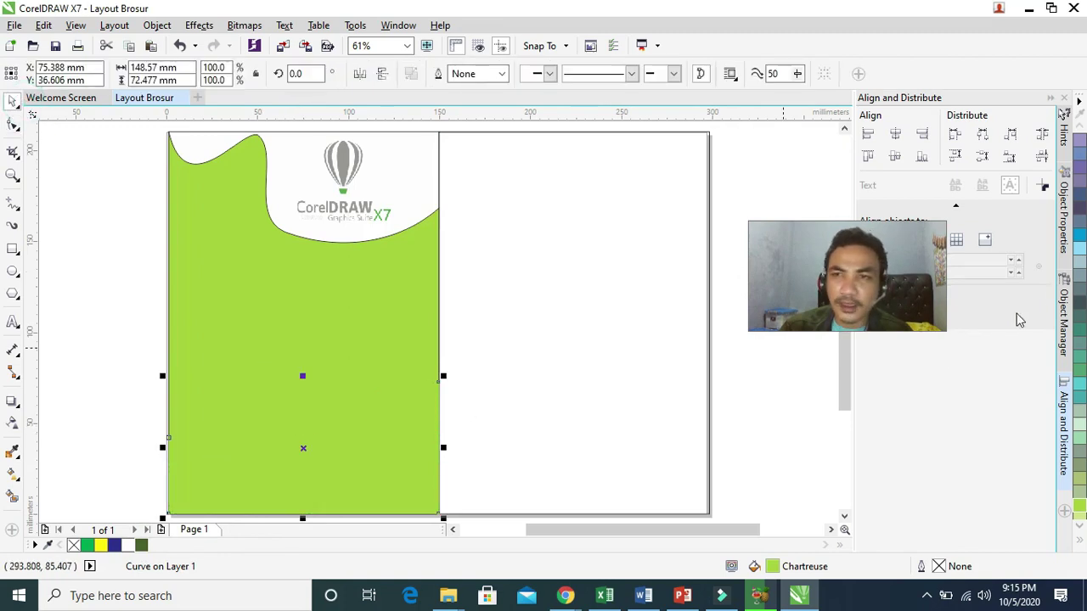
left_click(1080, 280)
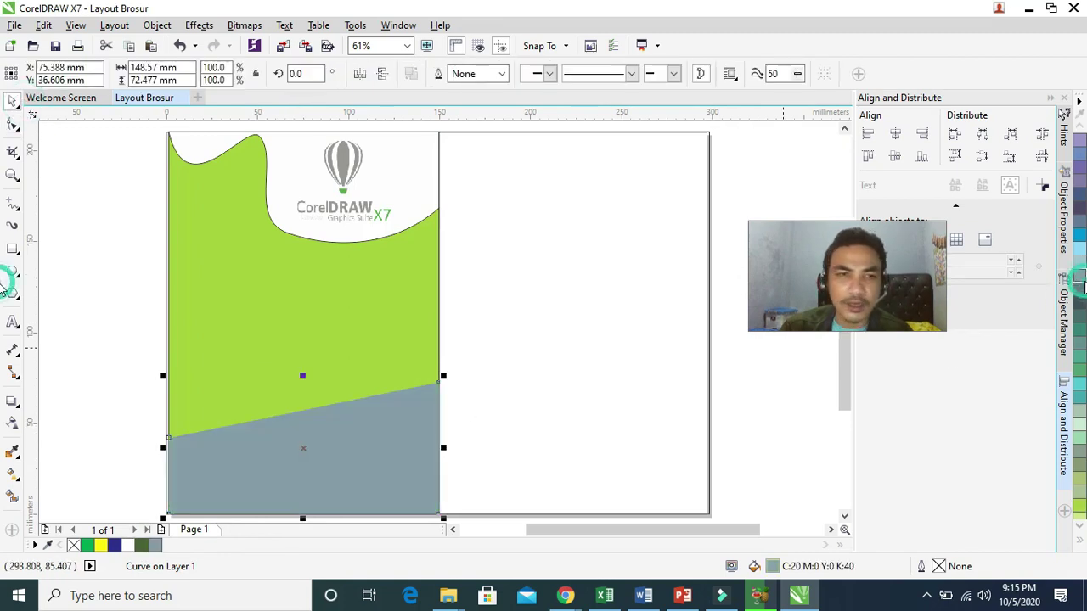
Add a dark olive green (R91 G117 B20) to the document palette, sampling the panel's light green and darkening it.
left_click(152, 550)
double_click(152, 549)
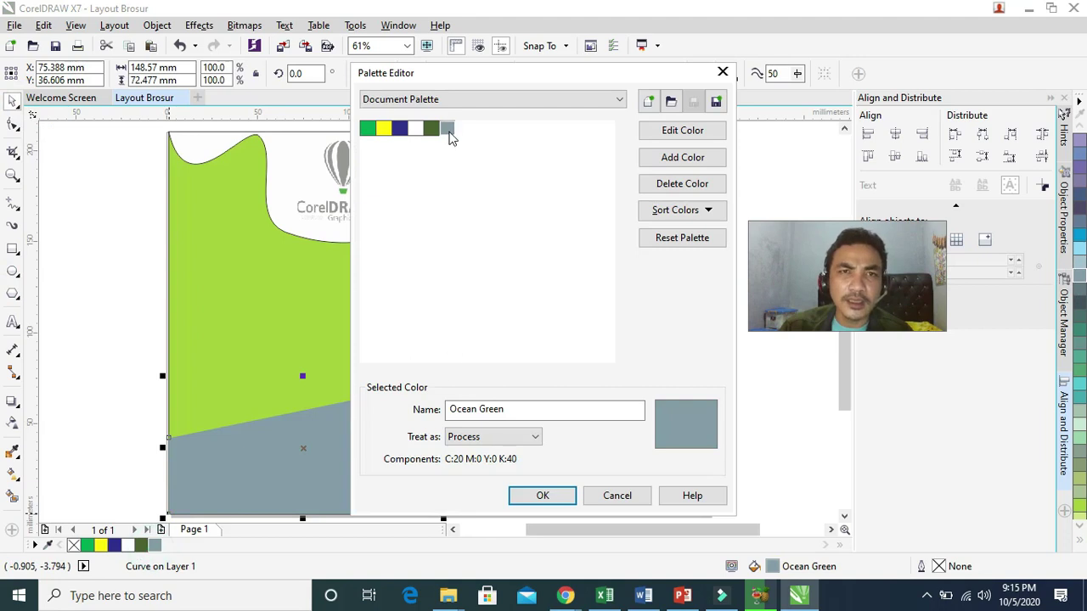
left_click(368, 128)
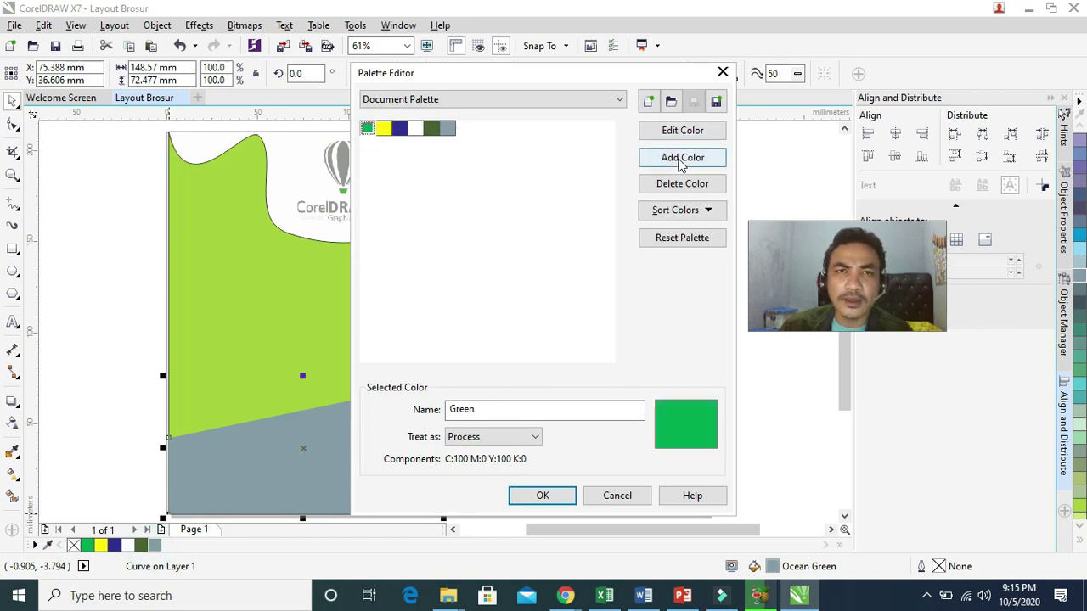
left_click(682, 158)
left_click(364, 150)
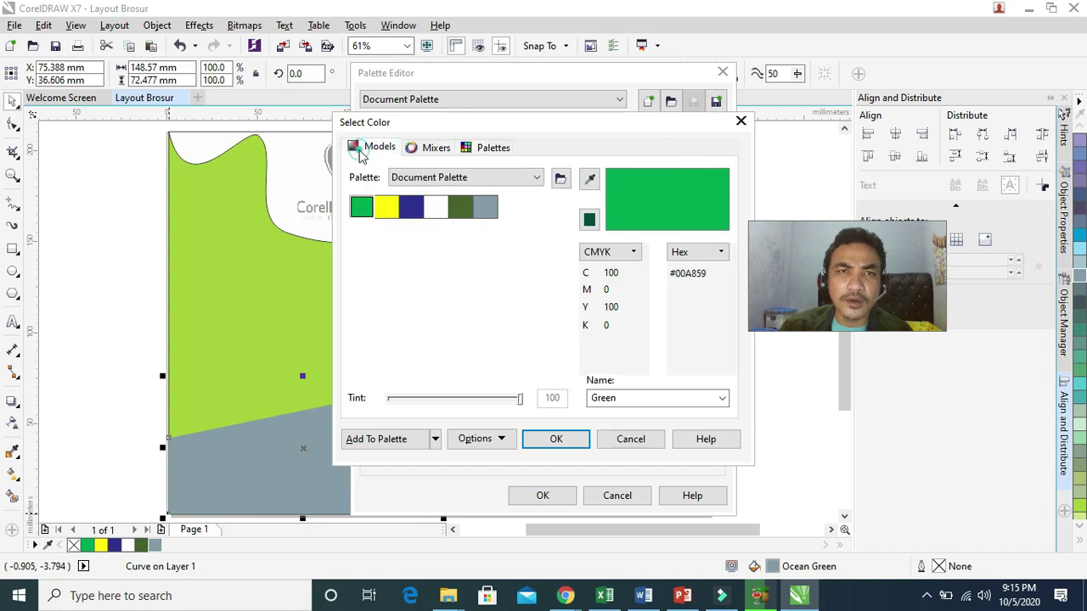
left_click_drag(490, 260, 524, 293)
left_click(592, 181)
left_click(231, 277)
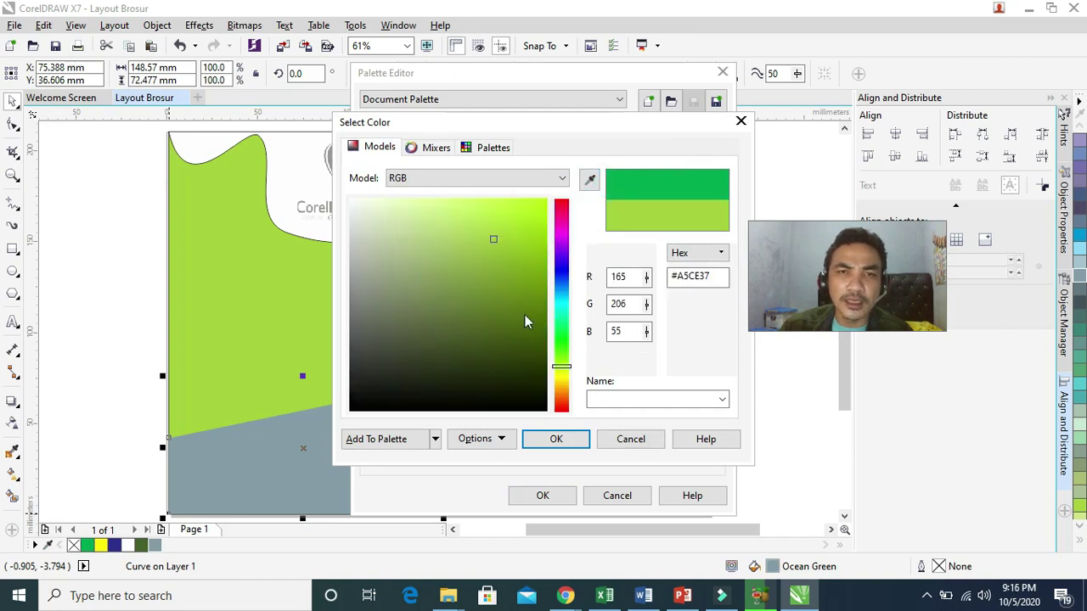
left_click_drag(495, 245, 512, 314)
left_click(553, 444)
left_click(543, 496)
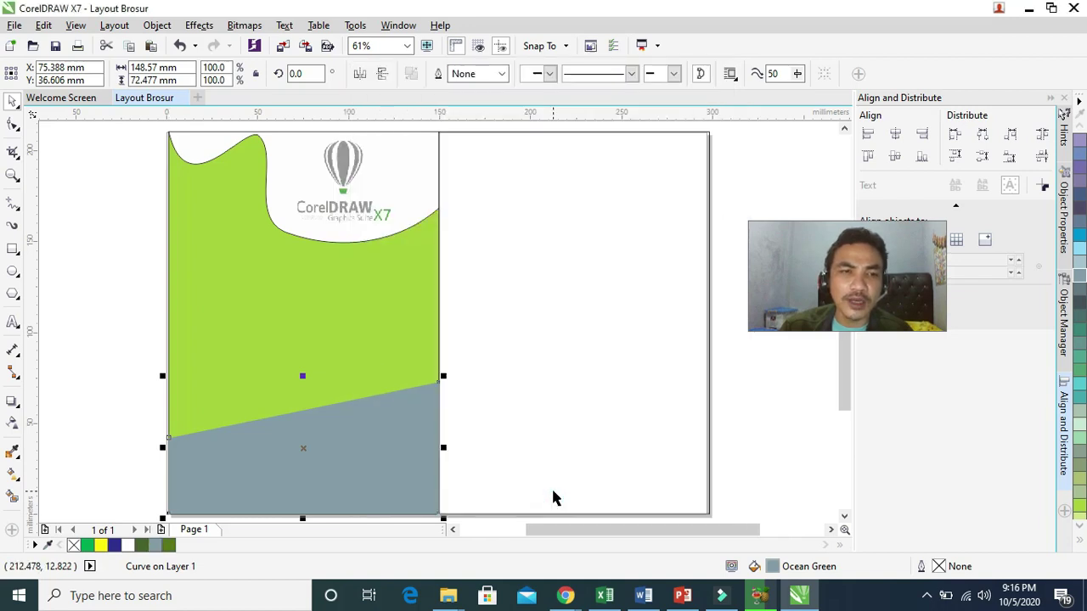
double_click(168, 545)
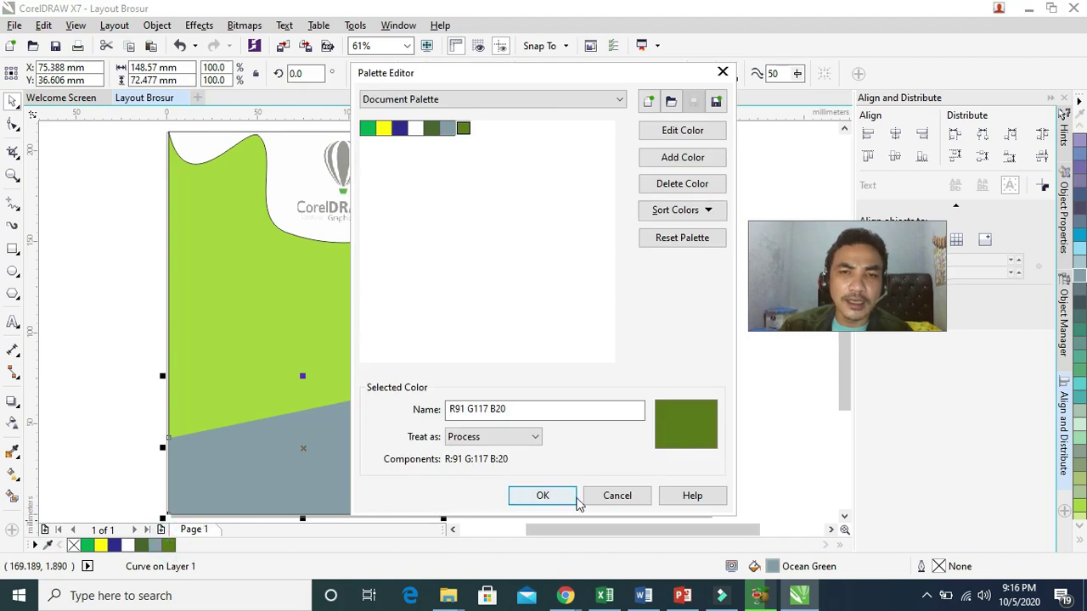
left_click(619, 496)
left_click(373, 462)
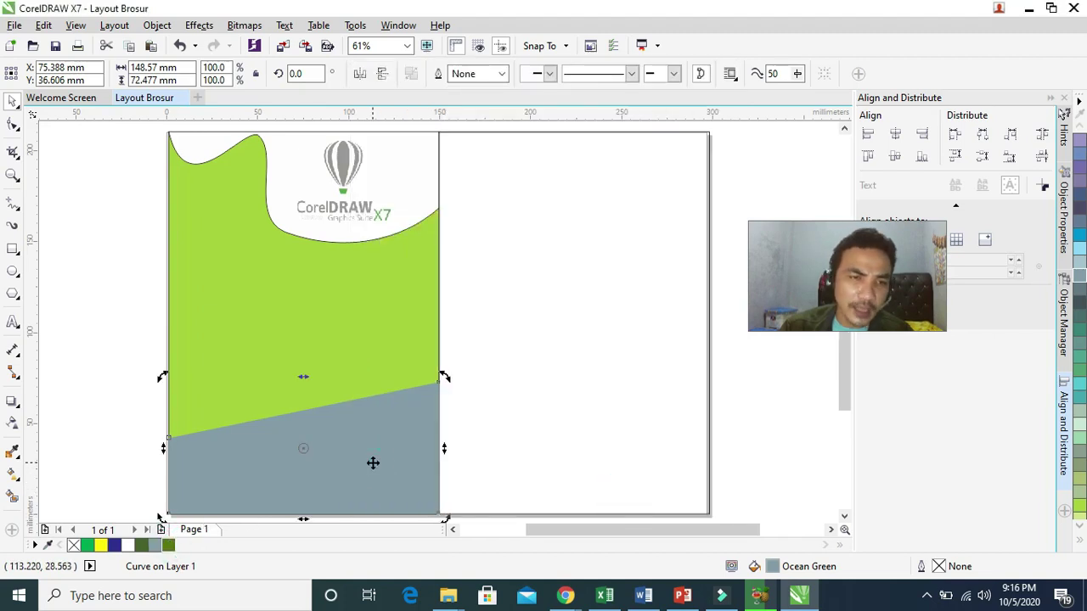
left_click(509, 415)
left_click(348, 448)
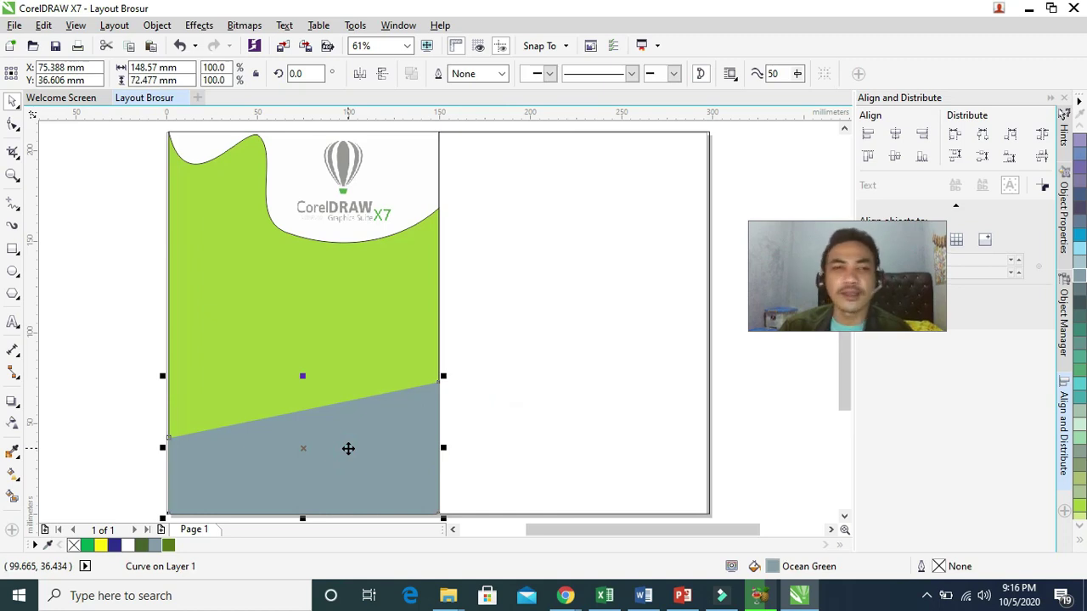
left_click(53, 365)
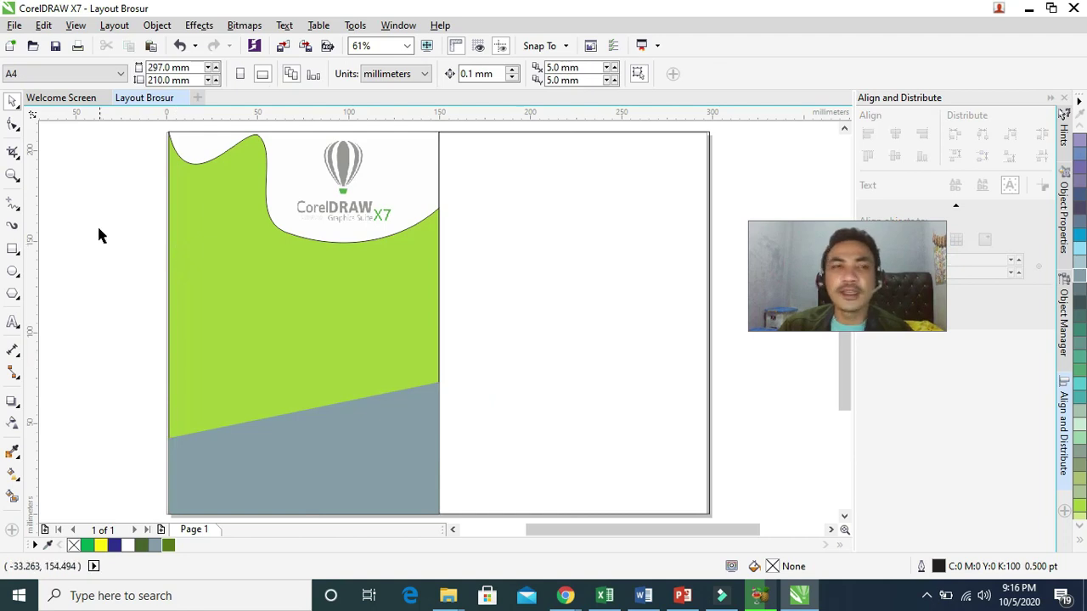
Add the artistic text "Tutorial CorelDRAWX7" in 24 pt Arial and move it onto the green area below the logo.
left_click(14, 323)
left_click(129, 297)
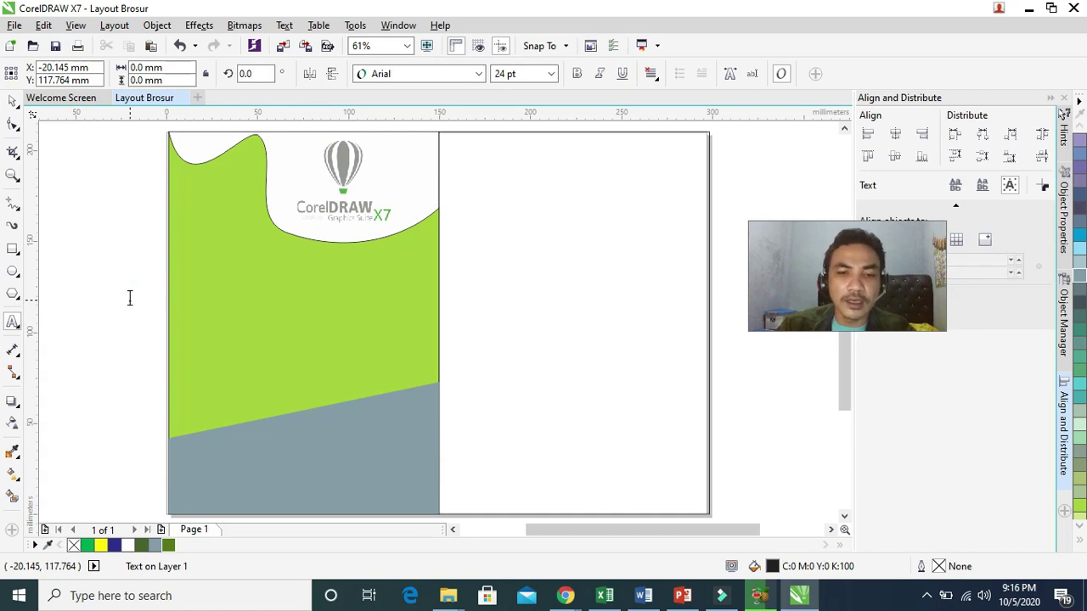
type("Tutorial CorelDRAWX7")
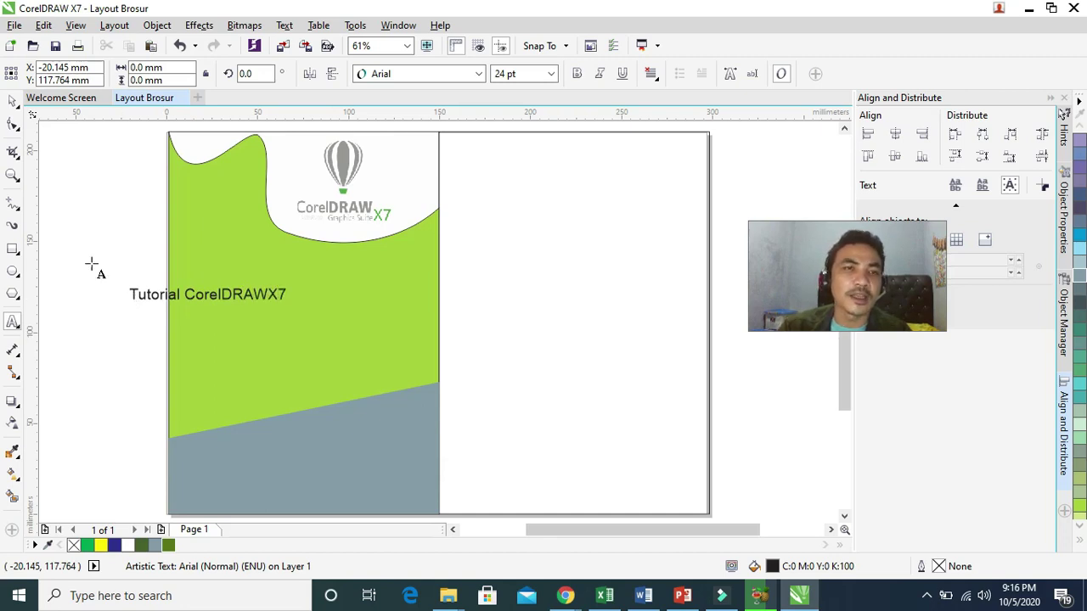
left_click(12, 100)
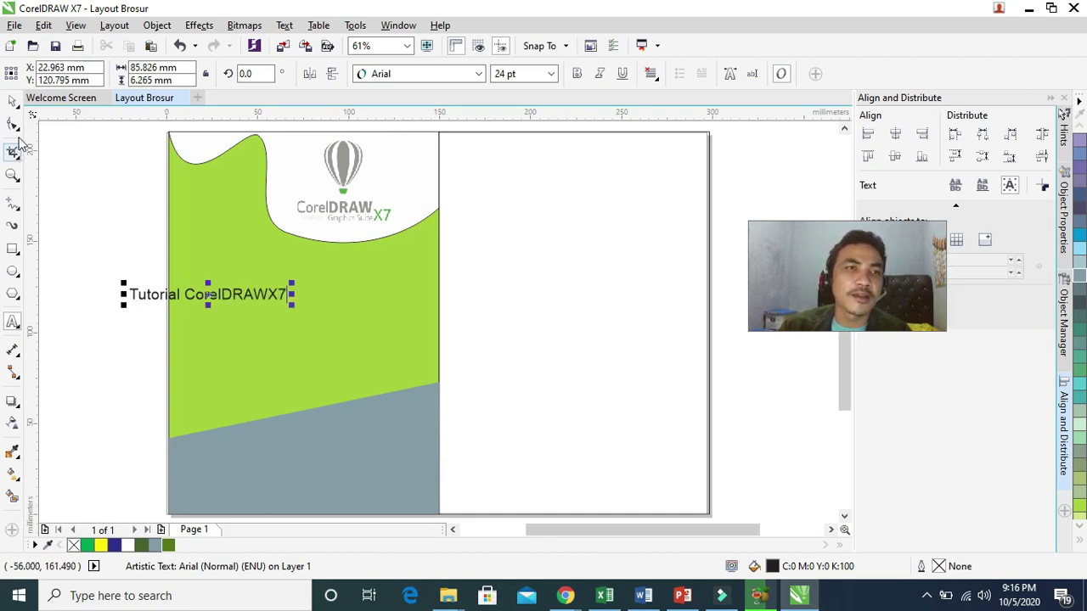
left_click_drag(246, 297, 317, 289)
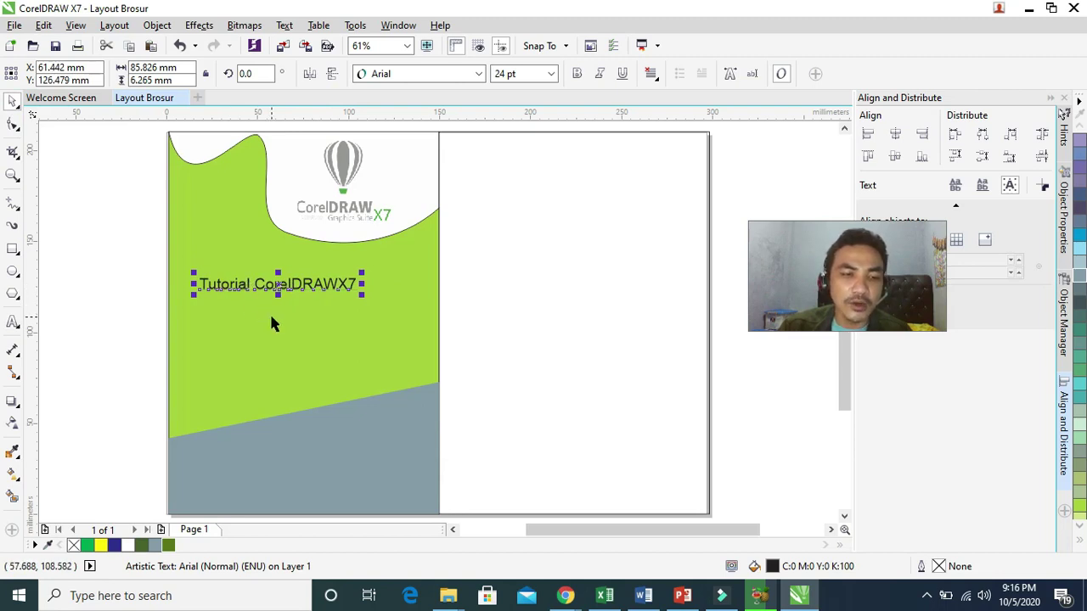
Break the text apart into words, move "Tutorial" up beside the white curve, and set its font to Britannic Bold.
key("ctrl+k")
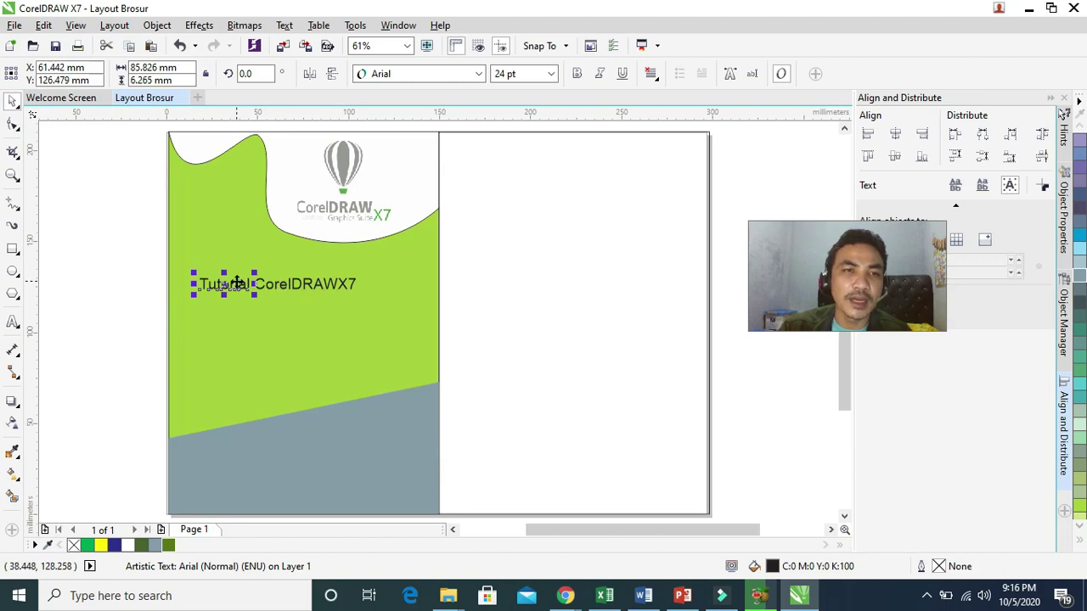
left_click_drag(237, 283, 225, 233)
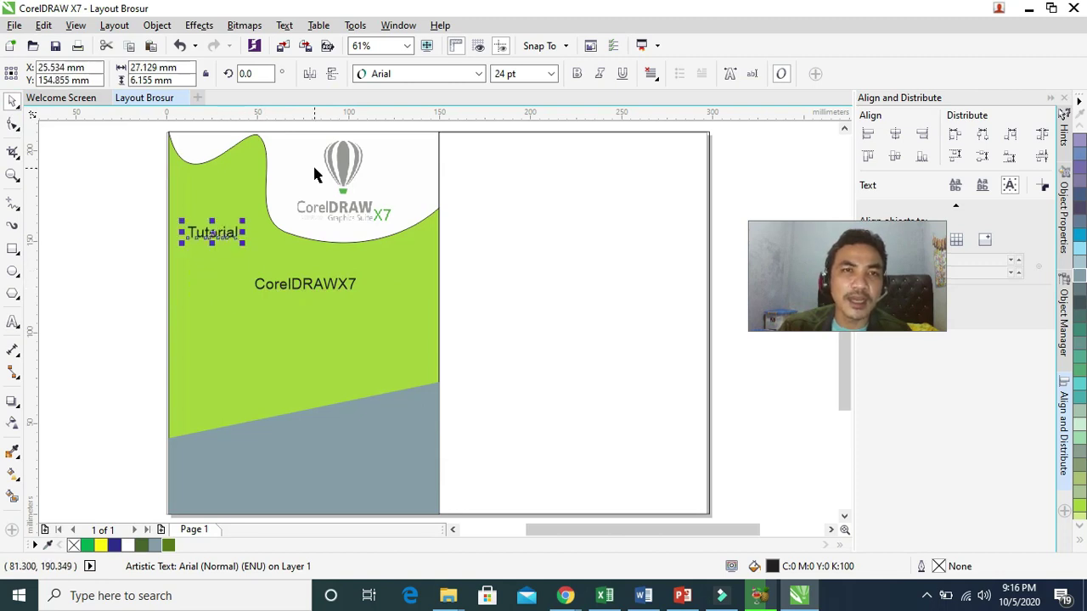
left_click(478, 74)
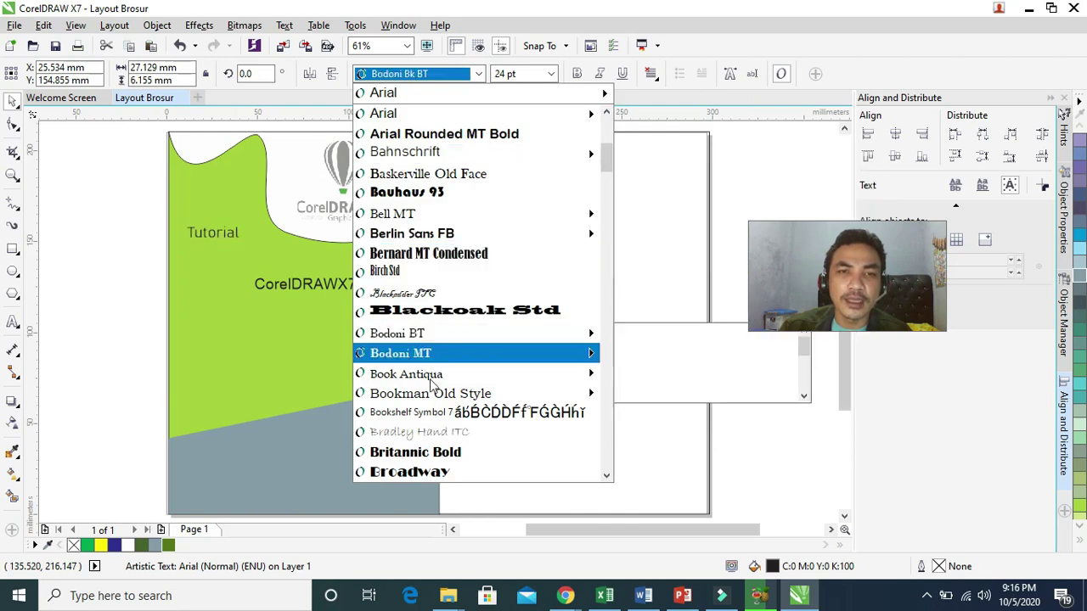
left_click(432, 451)
Place "CorelDRAWX7" just below "Tutorial" and enlarge it to about 107 × 12 mm.
left_click_drag(242, 242, 240, 273)
left_click(276, 291)
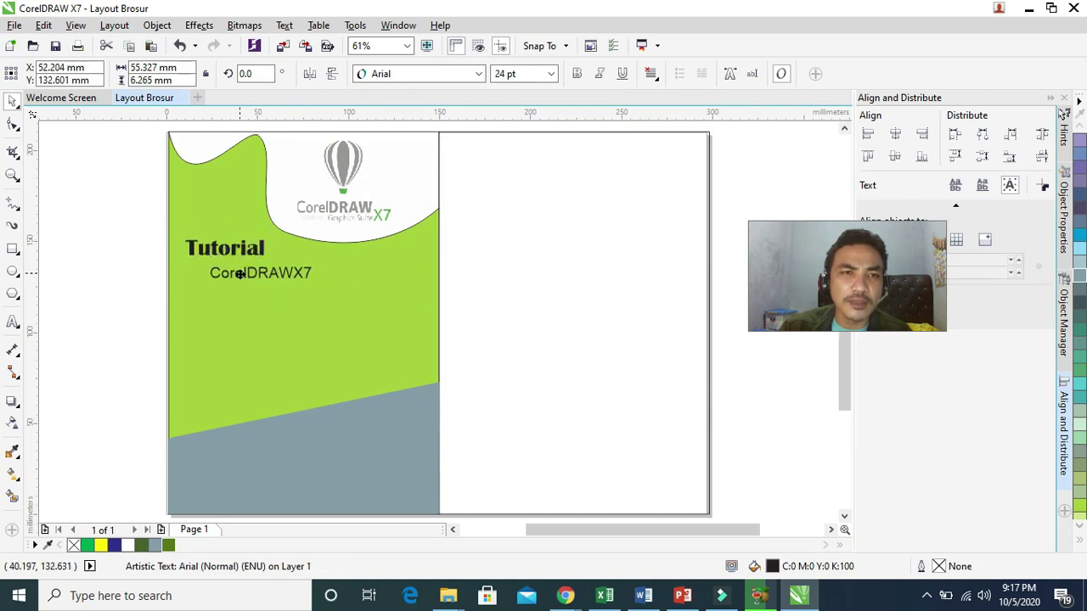
left_click_drag(313, 286, 412, 324)
left_click_drag(359, 276, 359, 275)
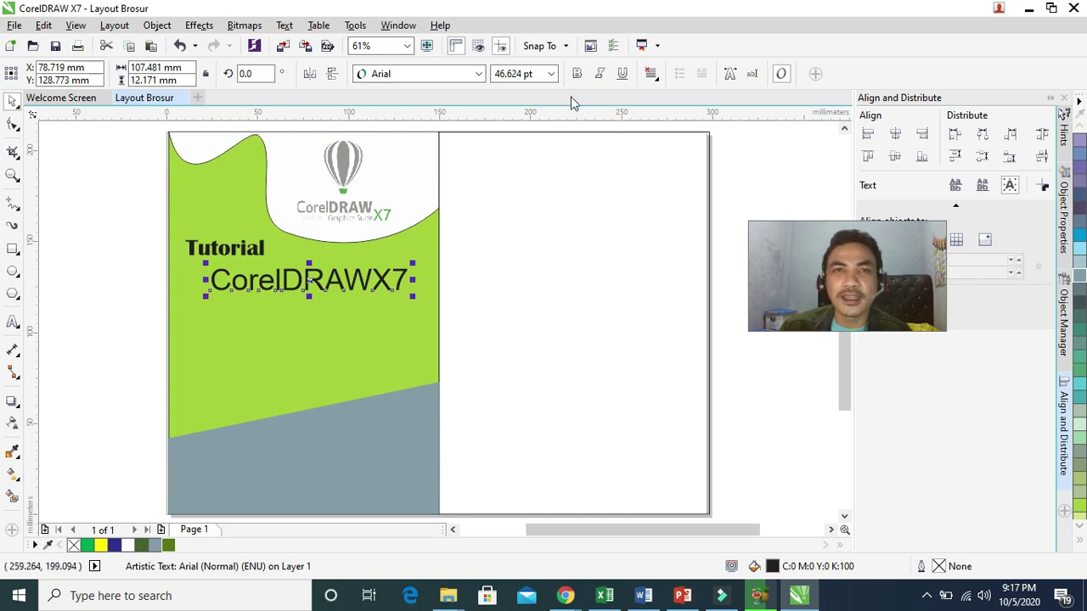
Make the "CorelDRAWX7" text bold, but return its "Corel" part to regular weight.
left_click(574, 74)
left_click(11, 323)
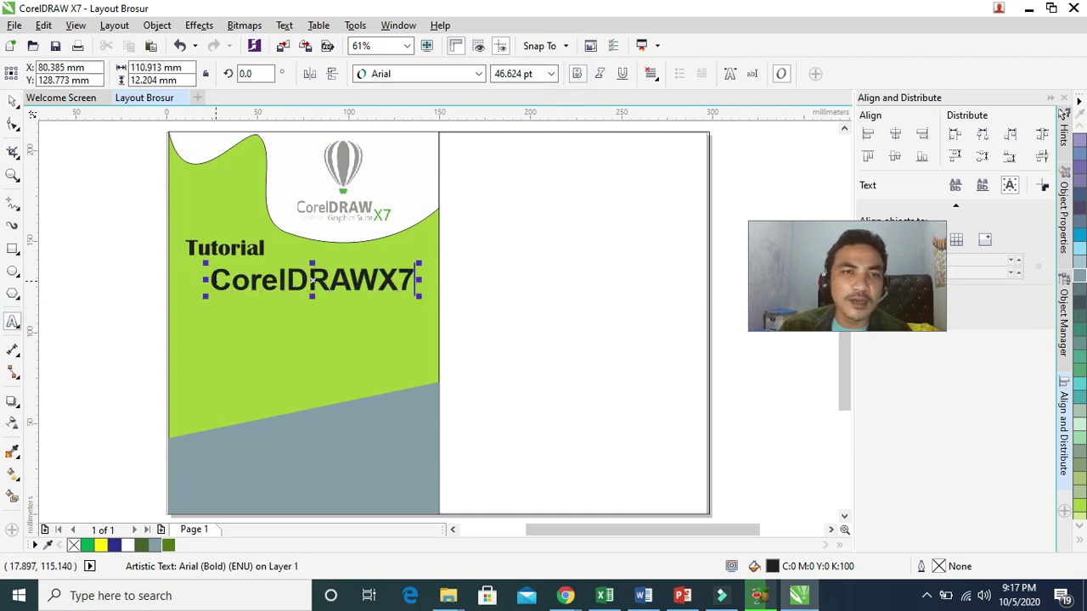
left_click_drag(209, 280, 287, 282)
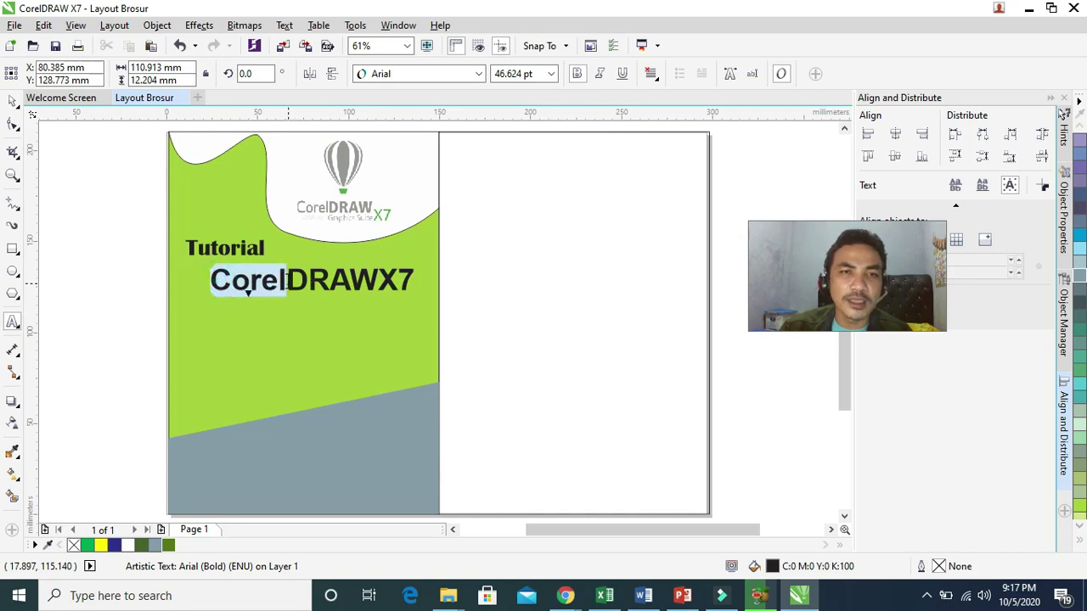
left_click(578, 74)
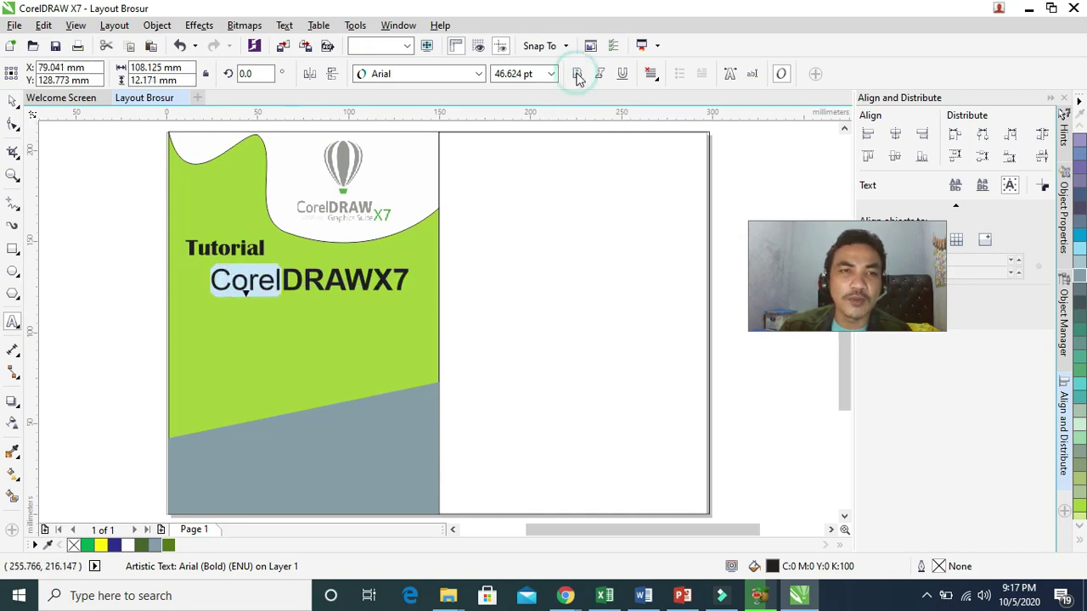
left_click(13, 99)
left_click(113, 243)
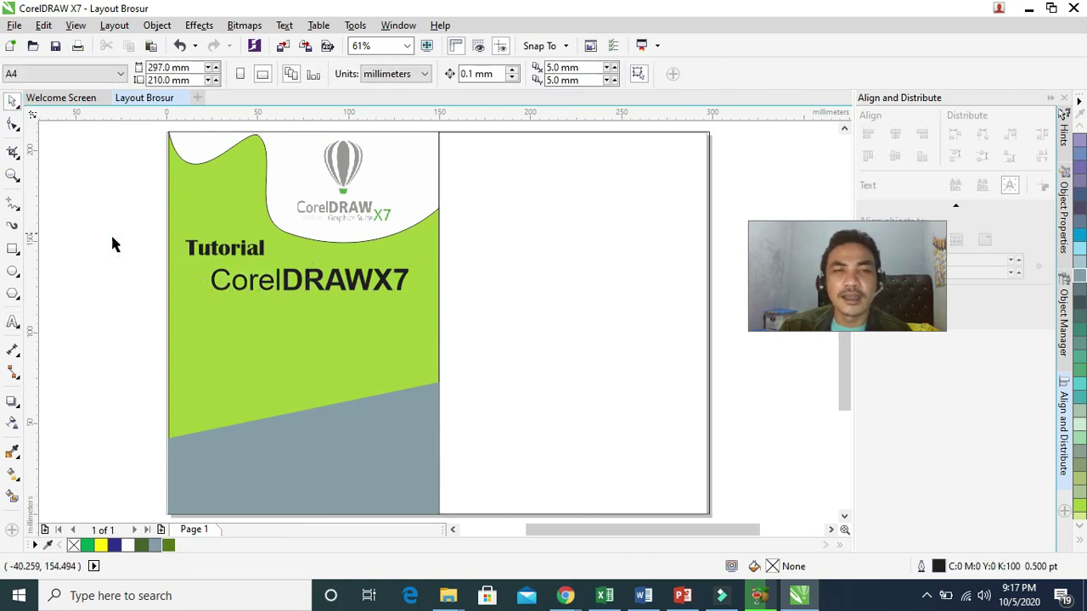
Recolor the "DRAWX7" part of the title golden yellow (C0 M20 Y100 K0).
left_click(12, 322)
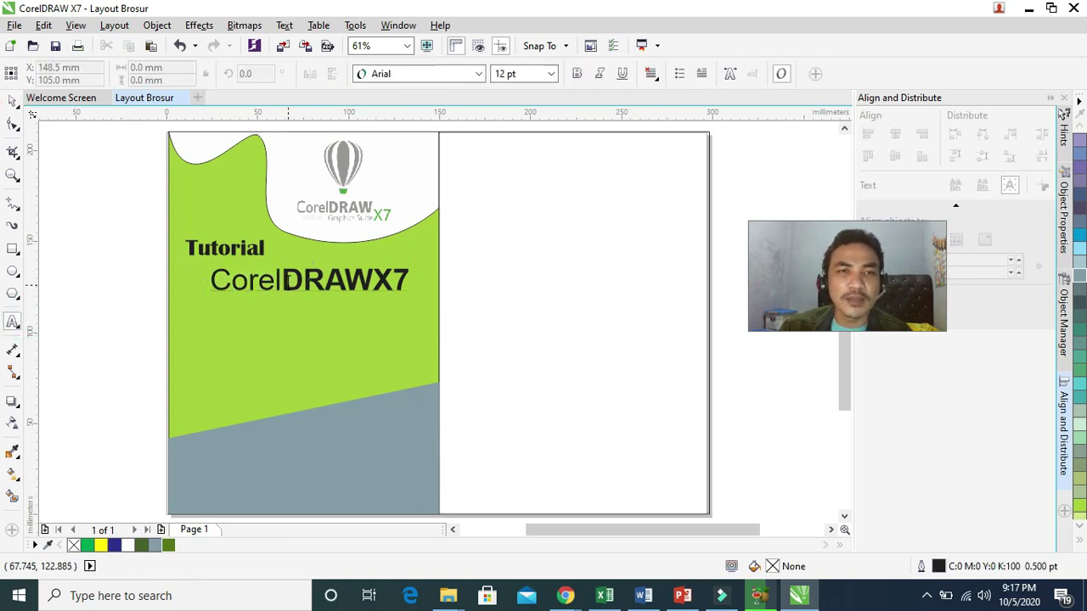
left_click_drag(289, 285, 413, 280)
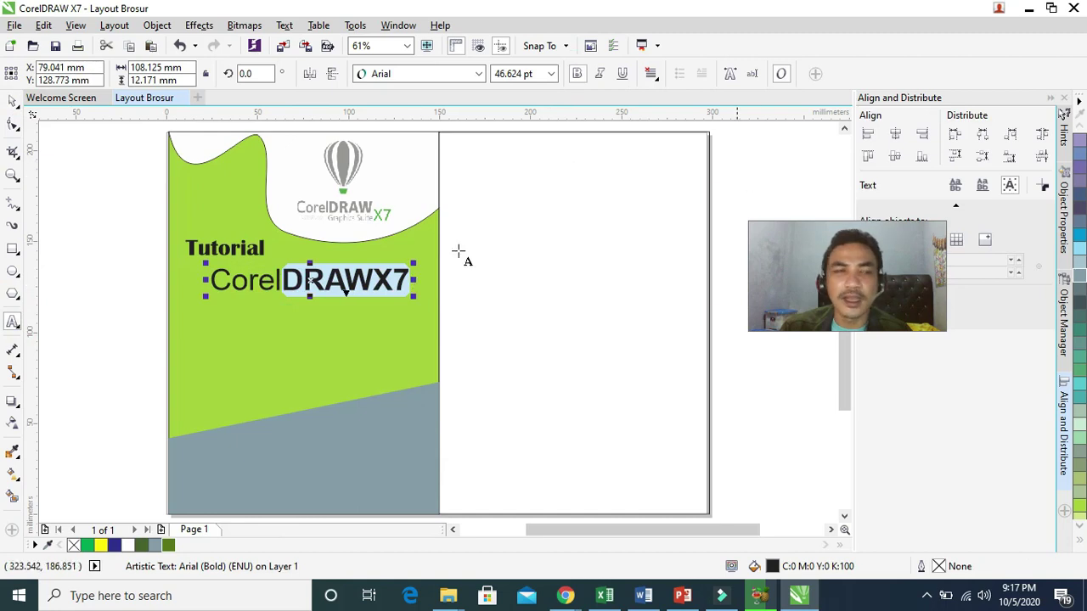
left_click(1080, 547)
left_click(1052, 184)
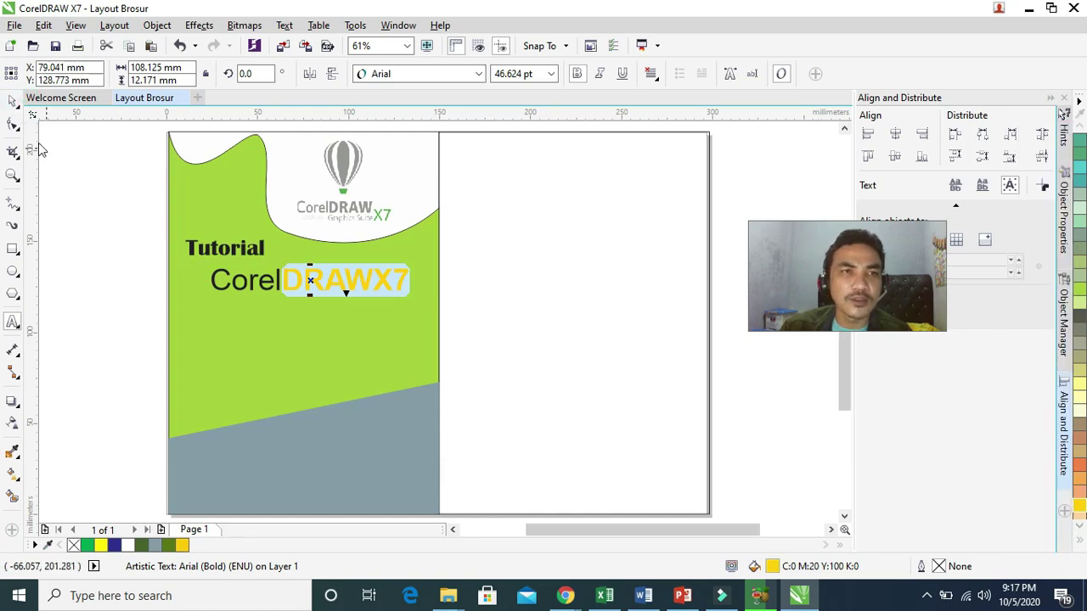
left_click(13, 101)
left_click(59, 170)
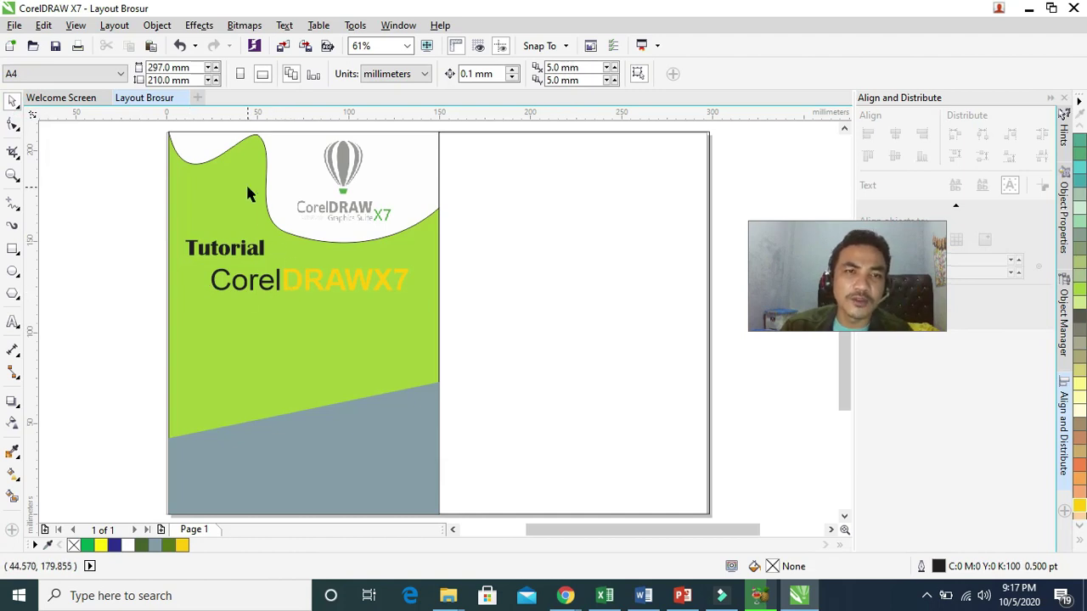
Add the artistic text "Materi" in 24 pt Arial on the empty area beside the brochure page.
left_click(13, 324)
left_click(72, 315)
type("m")
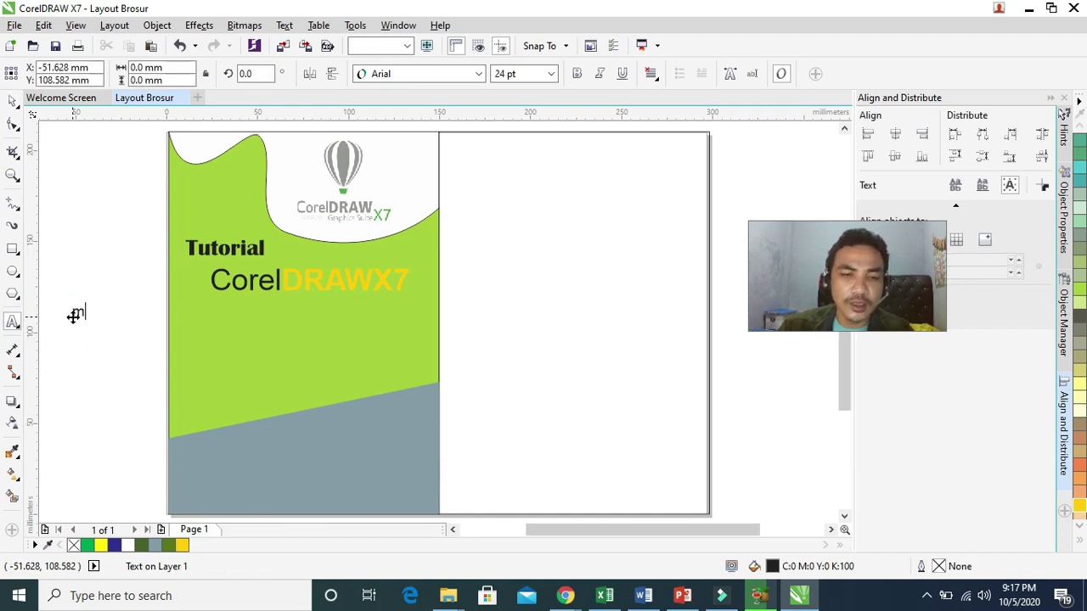
type("ATE")
key("BackSpace")
key("BackSpace")
key("BackSpace")
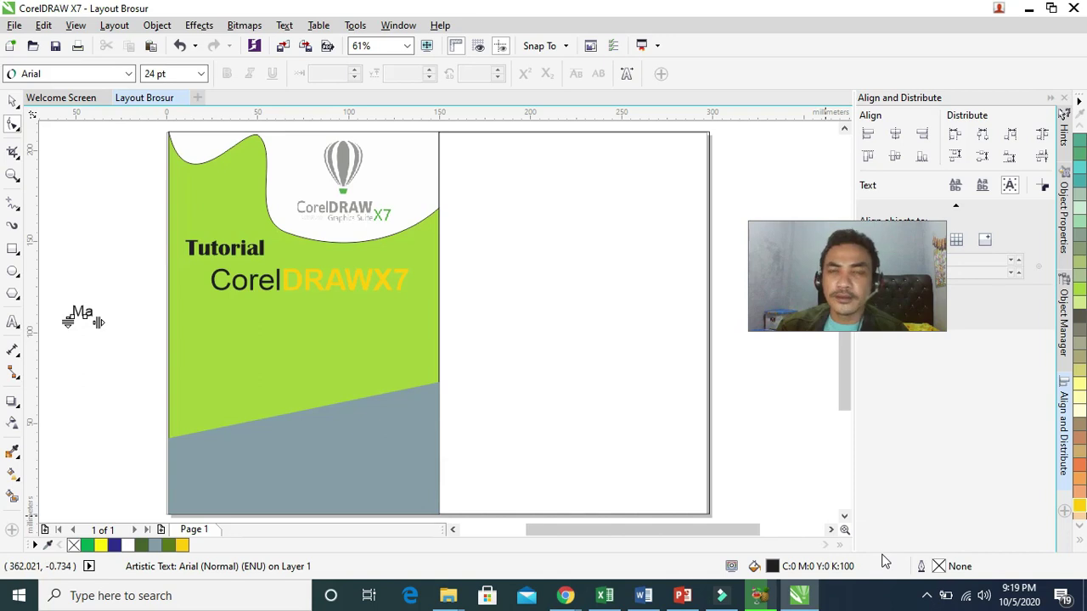
left_click(15, 324)
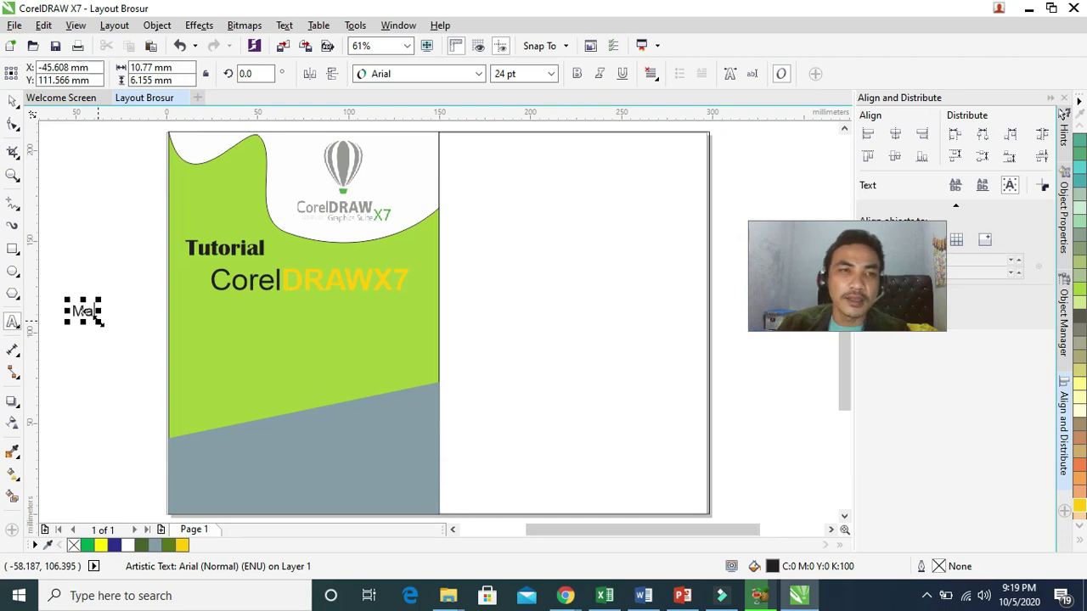
type("teri")
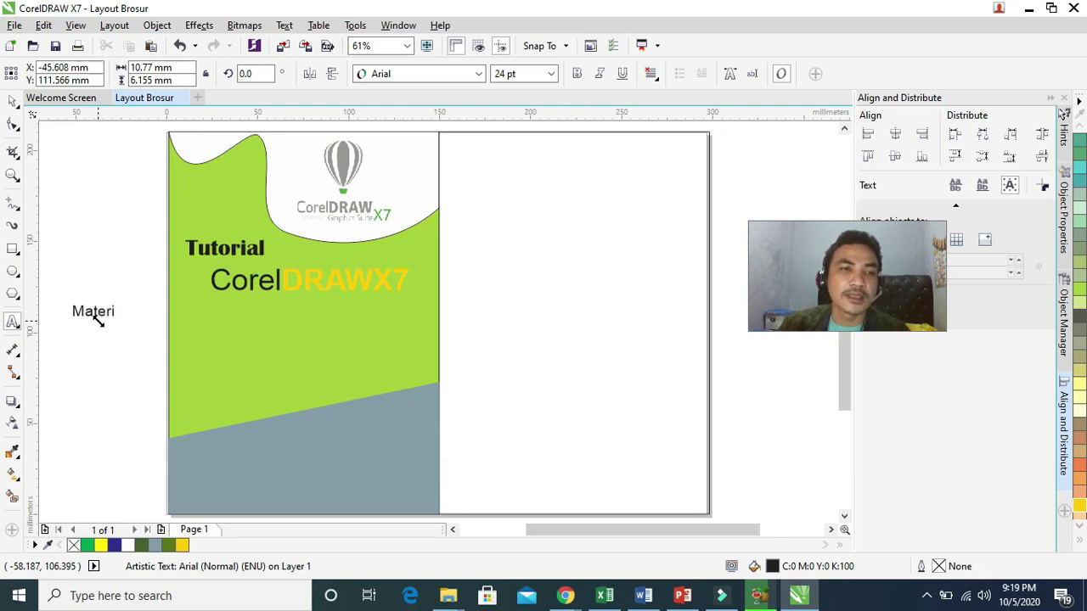
left_click(13, 100)
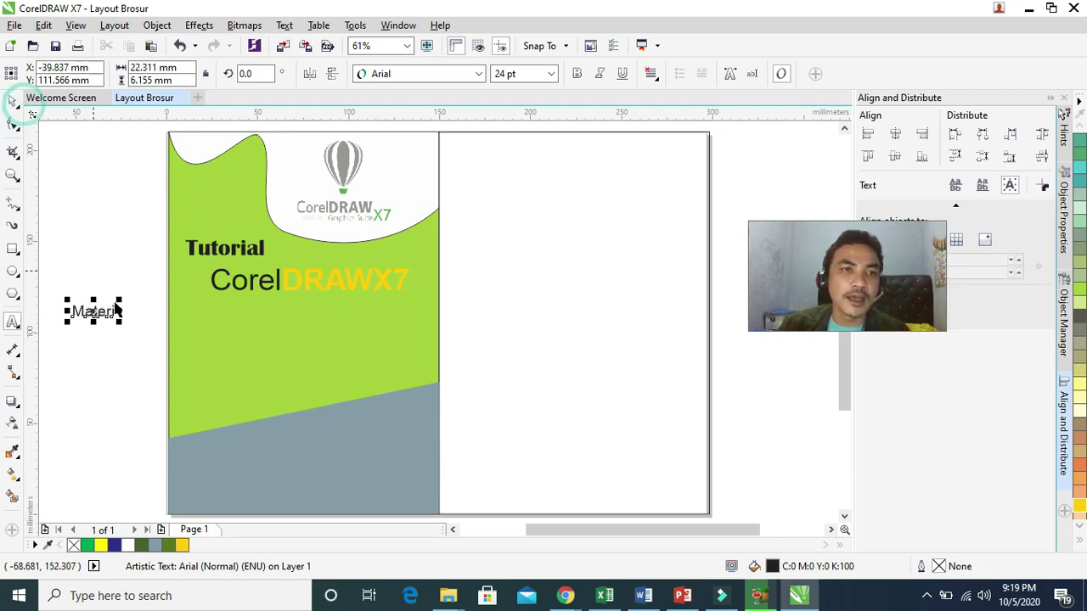
Set "Materi" in bold Book Antiqua and move it onto the green area below the "CorelDRAWX7" title.
left_click(477, 74)
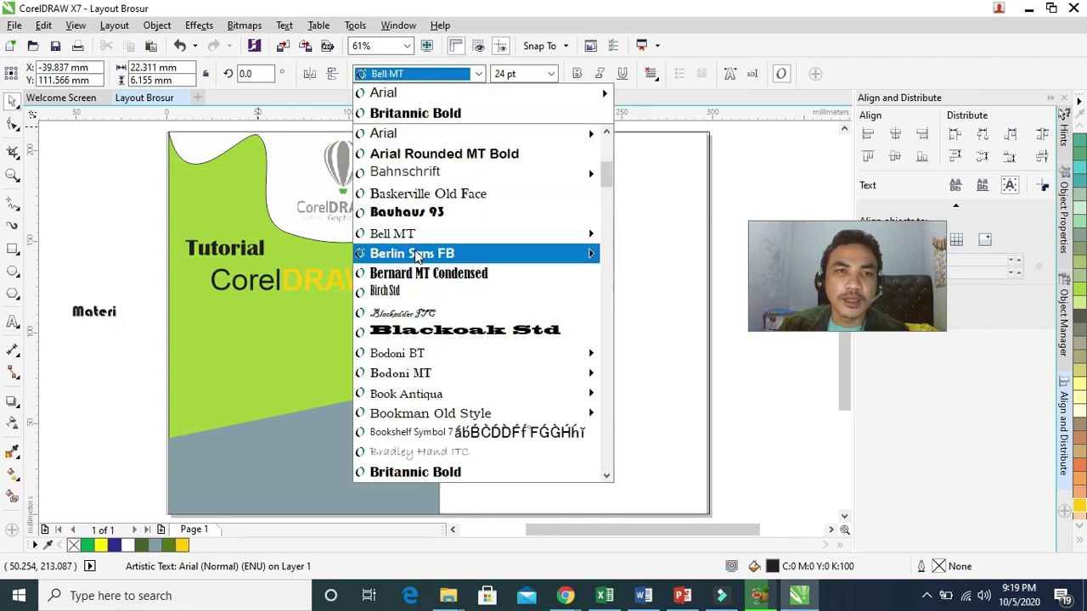
mouse_move(410, 378)
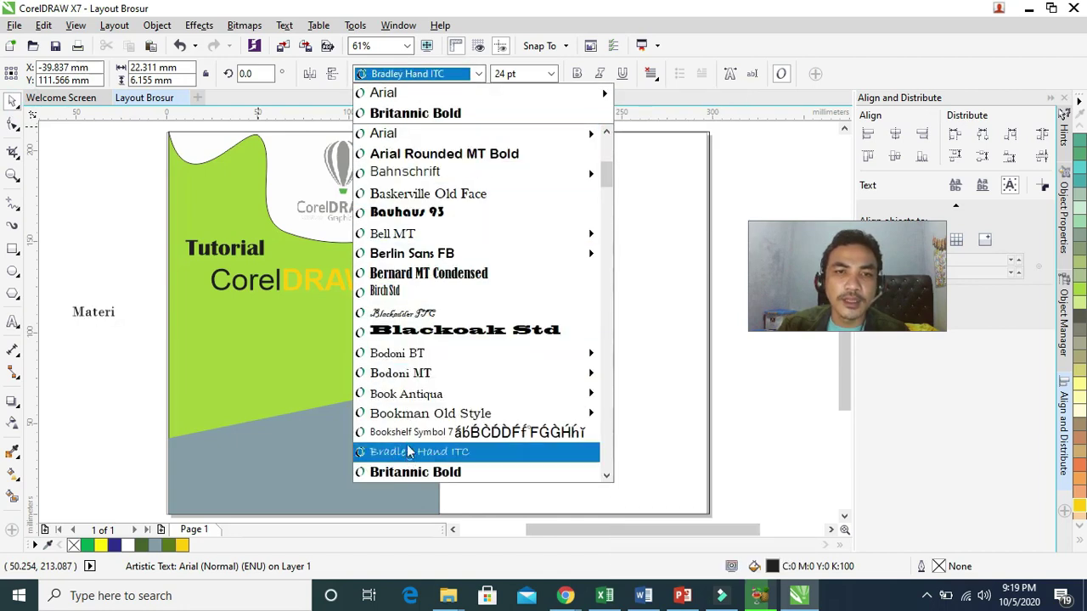
left_click(399, 392)
left_click_drag(116, 316, 218, 314)
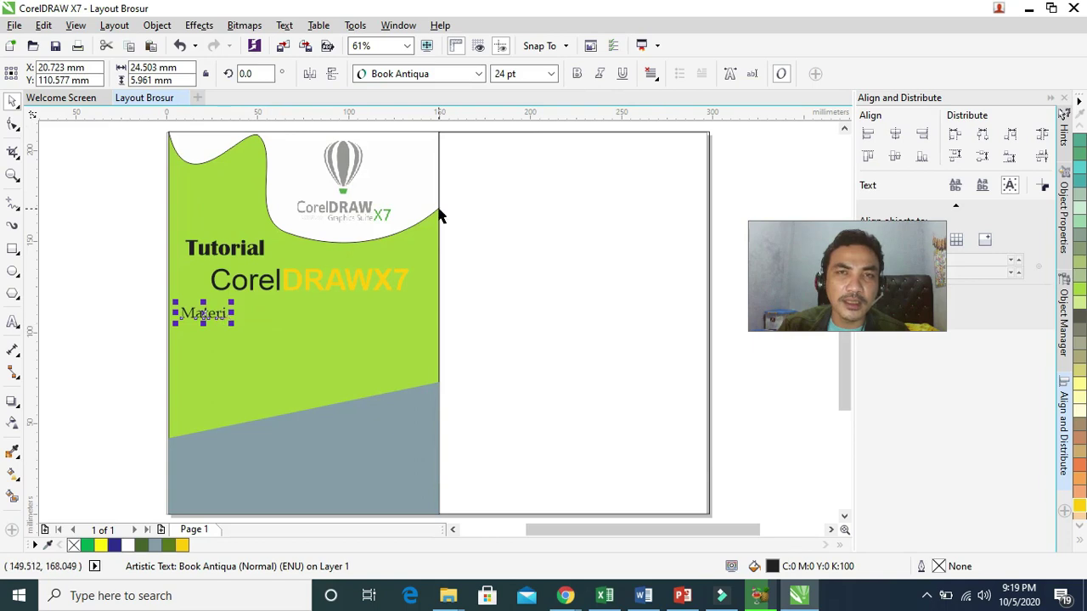
left_click(577, 74)
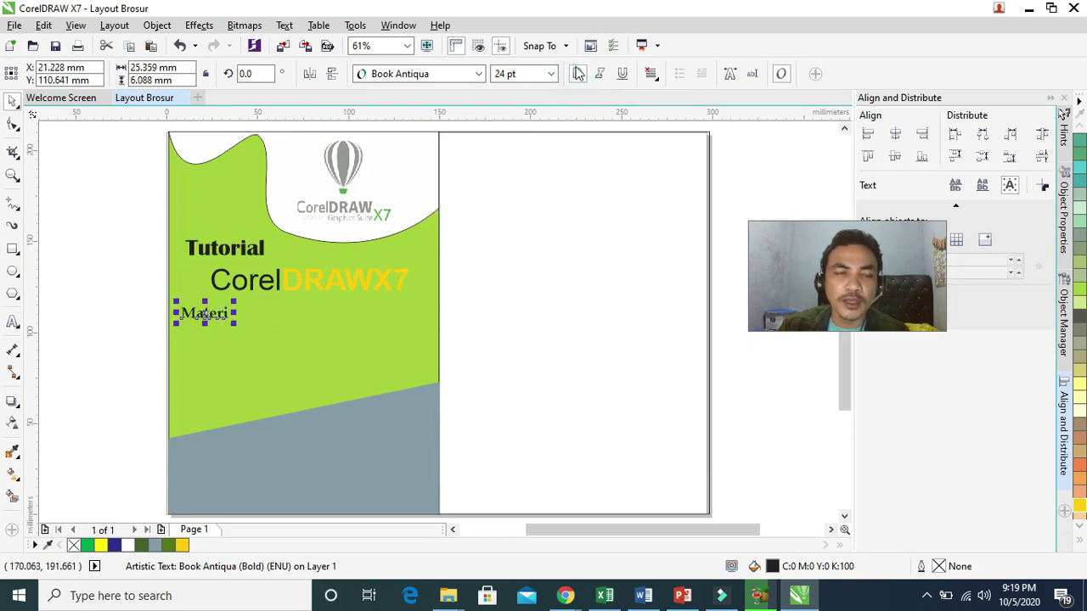
left_click(54, 281)
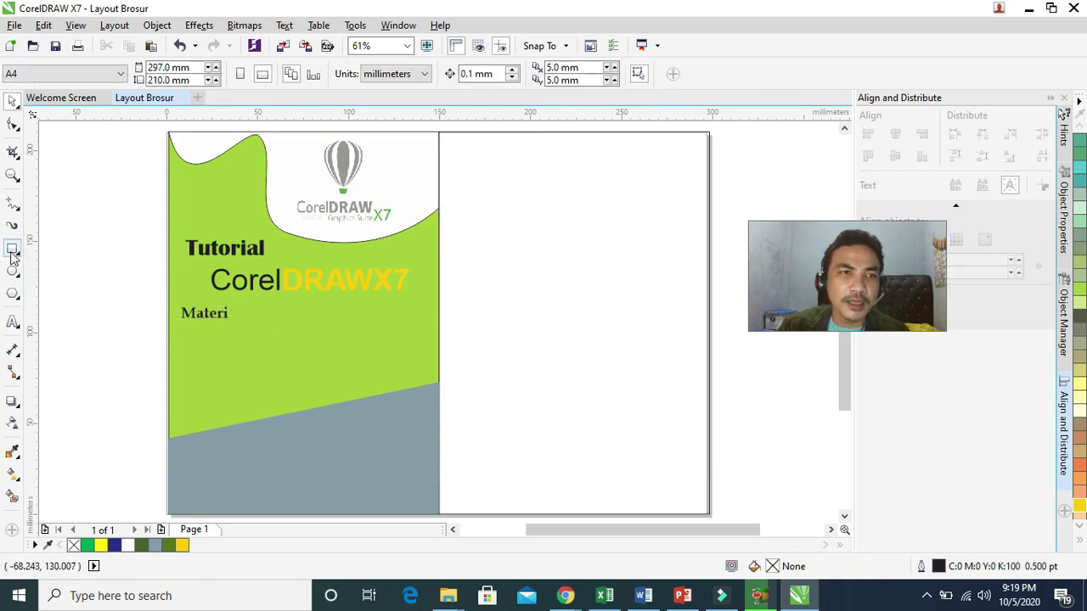
Draw a rectangle about 64 × 10.5 mm around "Materi", starting at the page's left edge.
left_click(12, 249)
left_click_drag(169, 304, 286, 324)
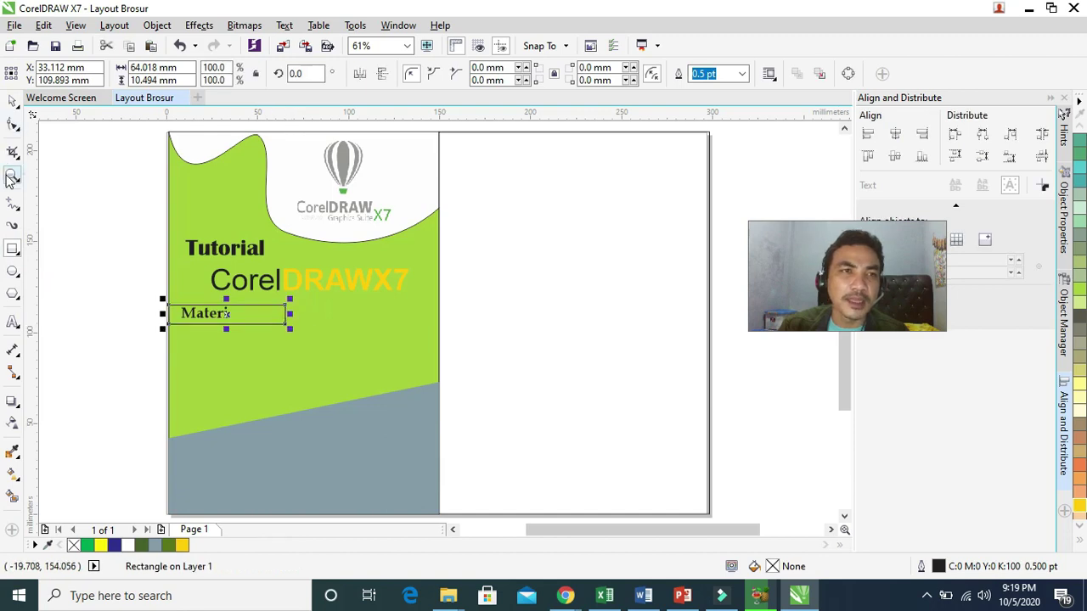
left_click(8, 175)
left_click_drag(140, 278, 417, 366)
left_click(13, 100)
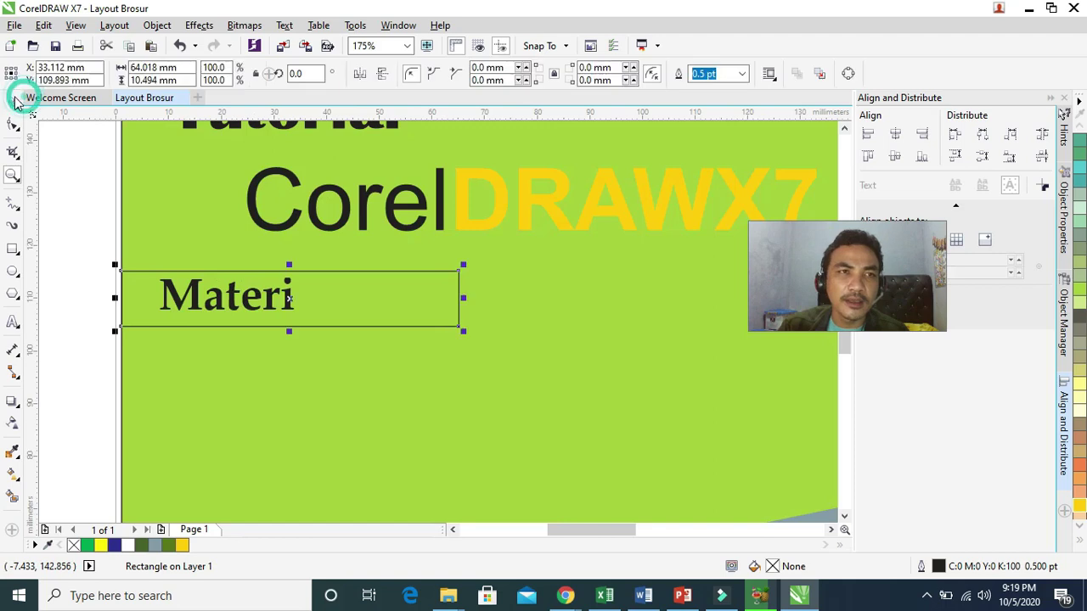
left_click(58, 181)
left_click_drag(88, 247, 350, 350)
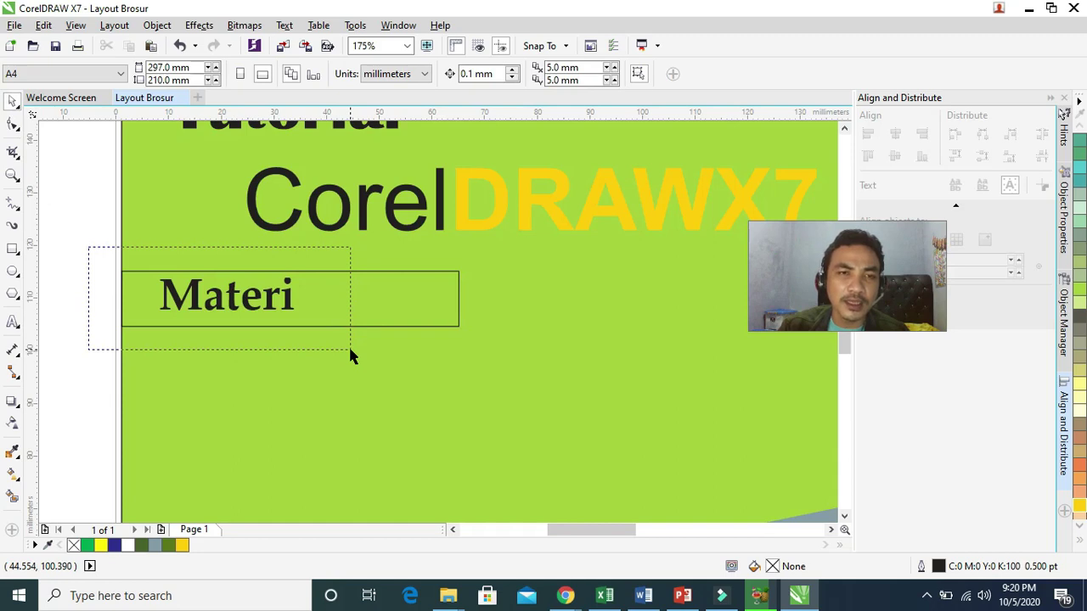
left_click_drag(350, 350, 349, 350)
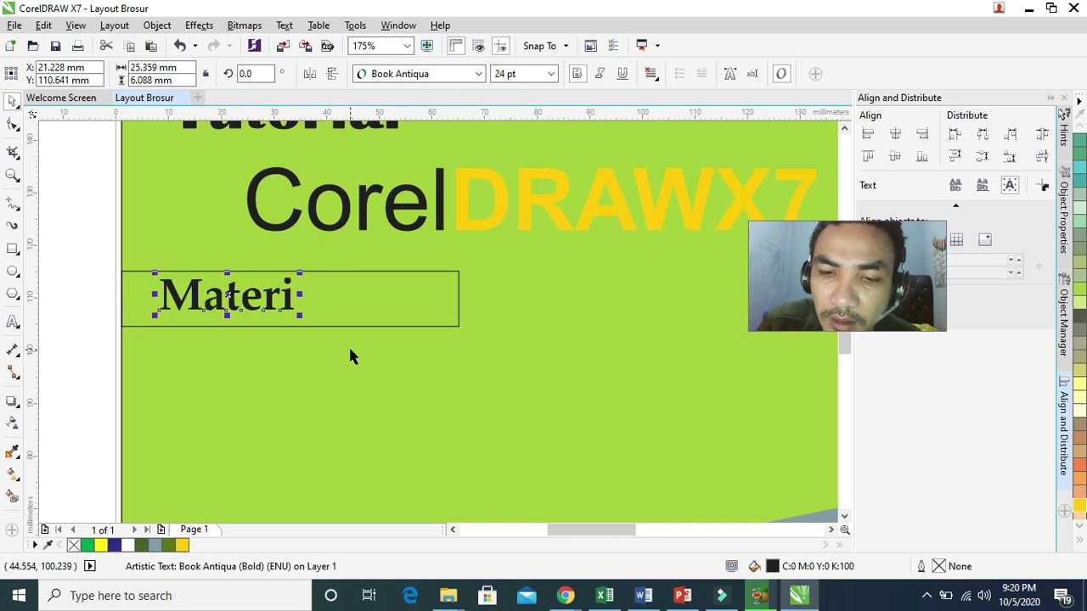
key("F10")
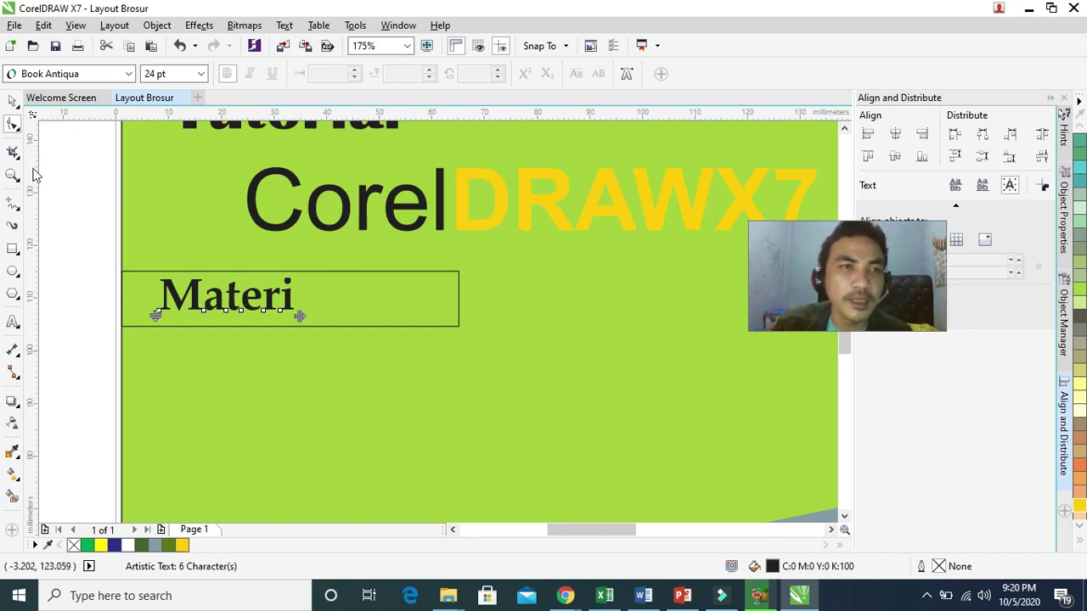
left_click(17, 101)
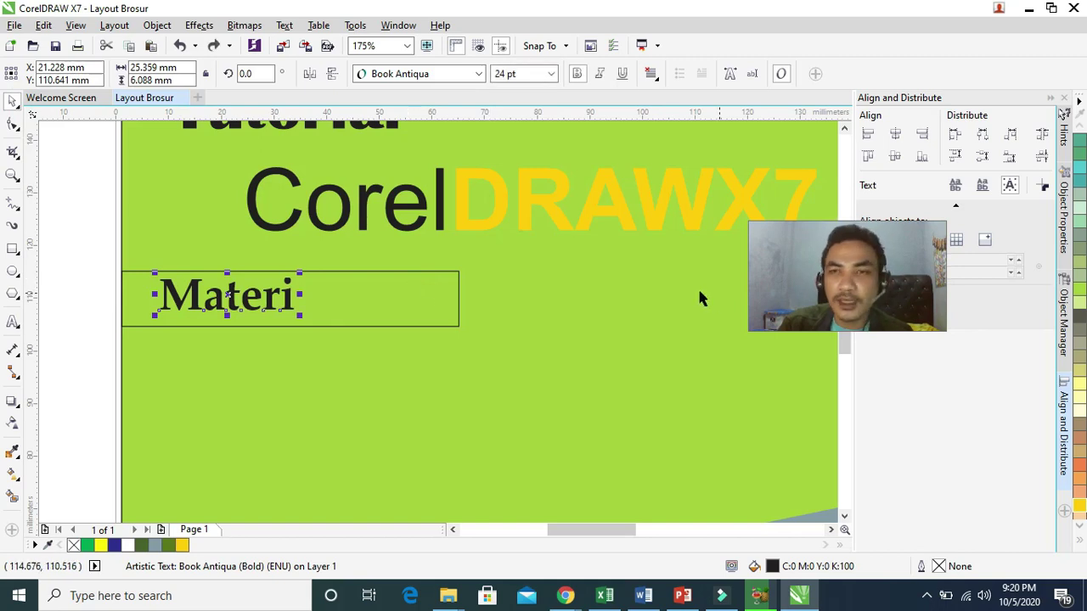
left_click(418, 290)
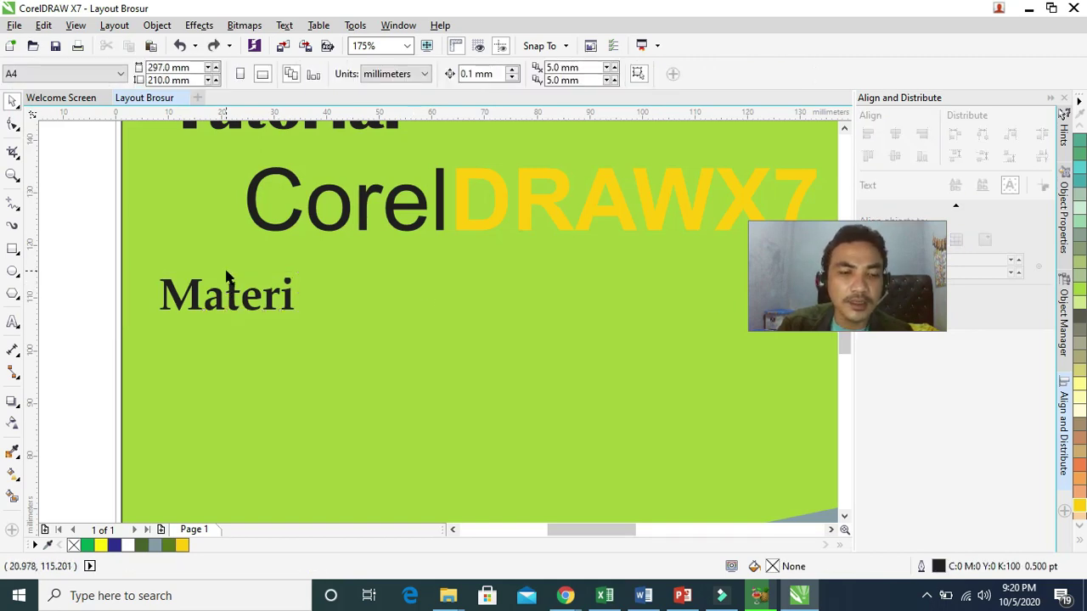
left_click(226, 272)
left_click(68, 265)
Fill the rectangle around "Materi" pale yellow (C0 M0 Y60 K0) and bring the text in front of it.
left_click(394, 273)
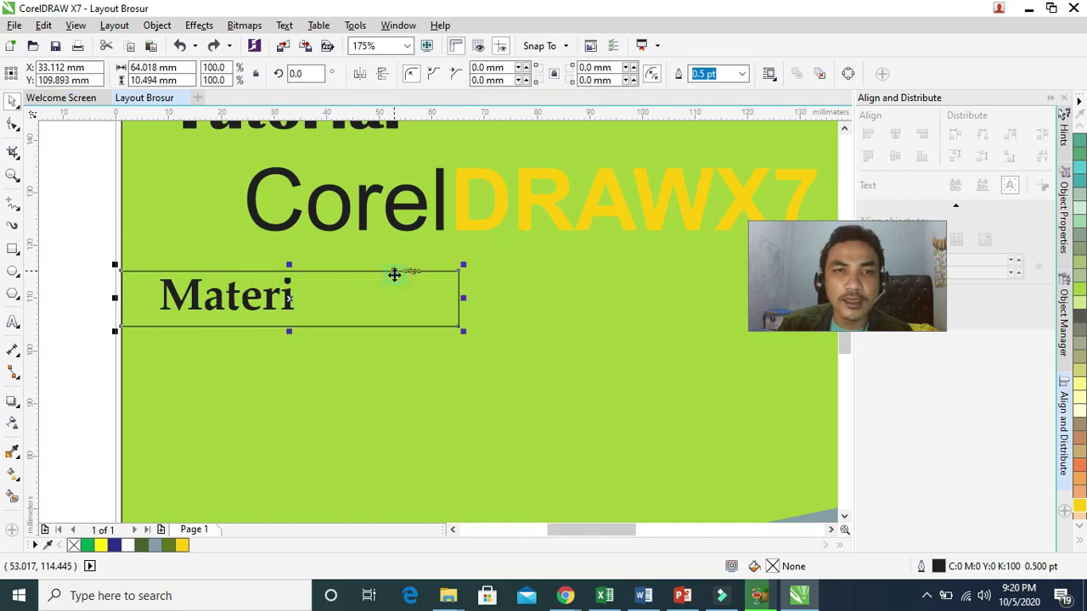
left_click(1081, 385)
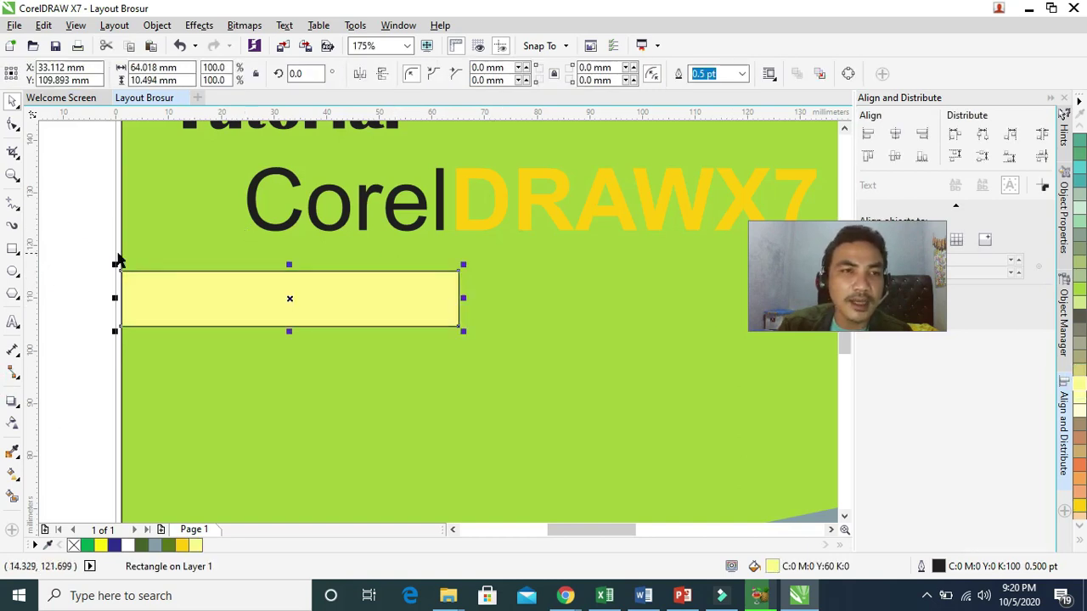
left_click(85, 242)
left_click_drag(66, 237, 383, 370)
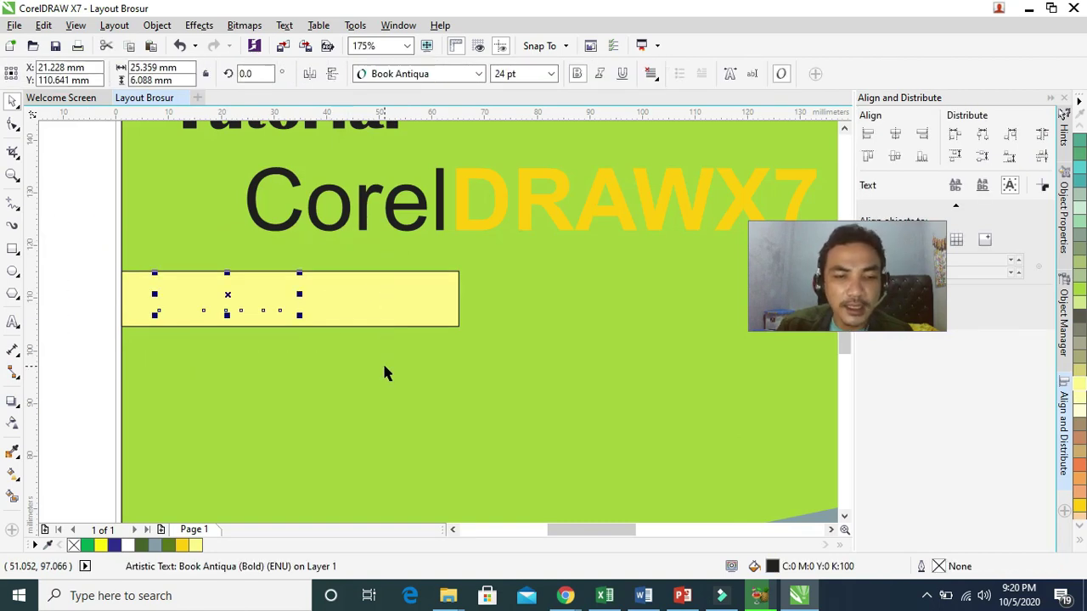
key("shift+Page_Up")
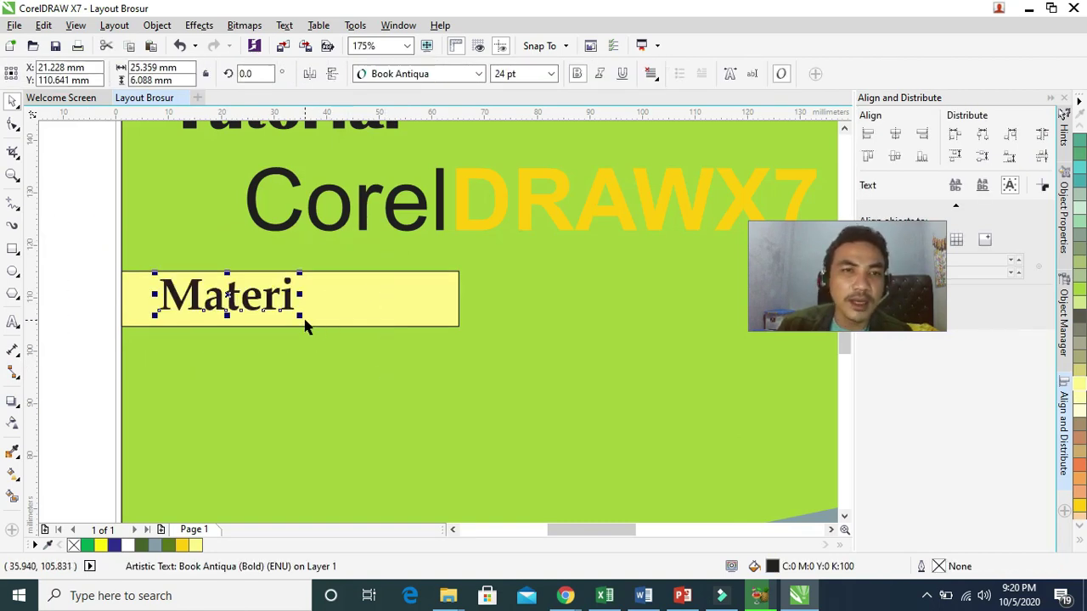
Enlarge "Materi" to about 28 × 7 mm, centered vertically on the pale yellow rectangle, and remove the rectangle's outline.
mouse_move(299, 315)
left_mouse_down()
mouse_move(322, 321)
mouse_move(311, 313)
left_mouse_up()
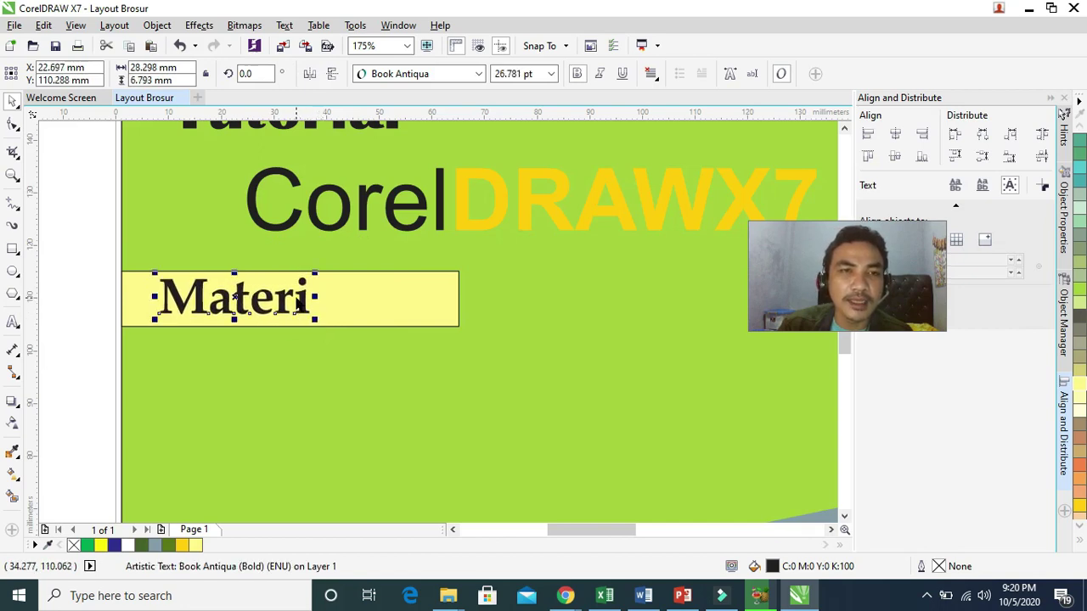
left_click_drag(236, 297, 262, 299)
left_click(383, 297)
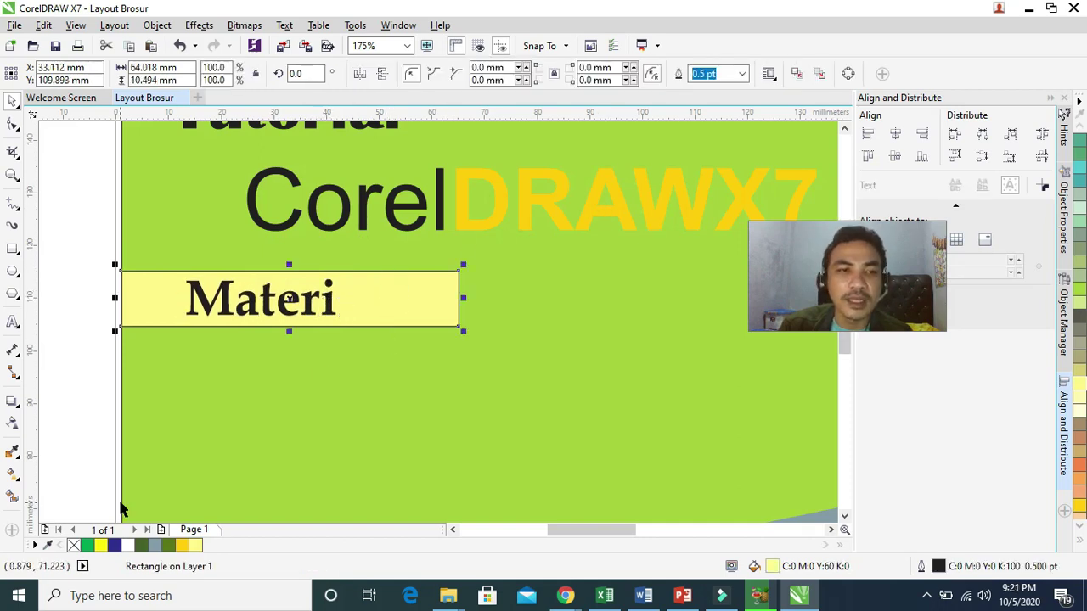
right_click(73, 545)
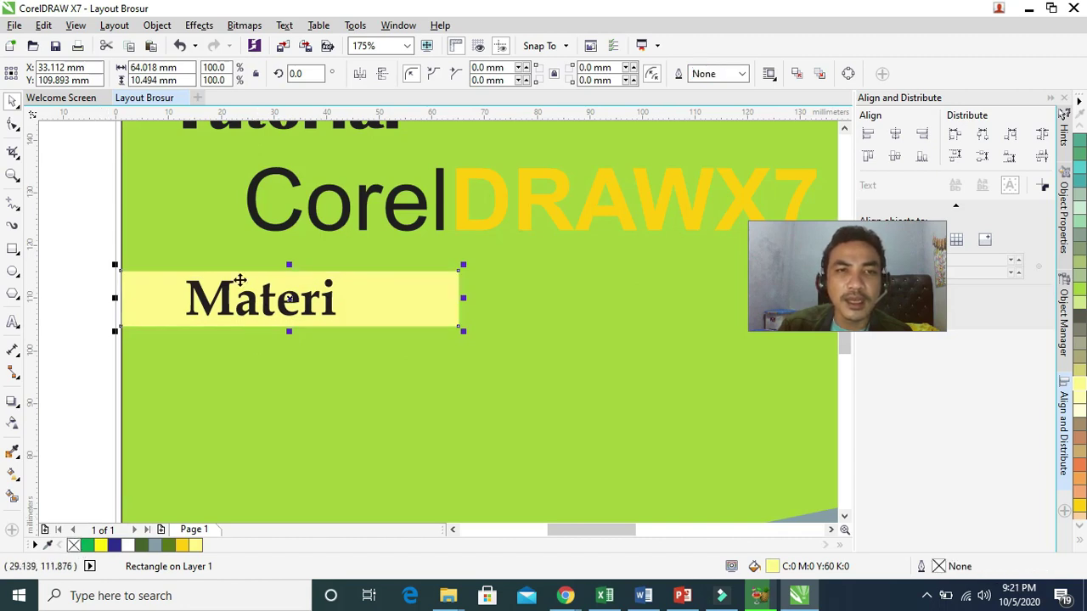
left_click(97, 248)
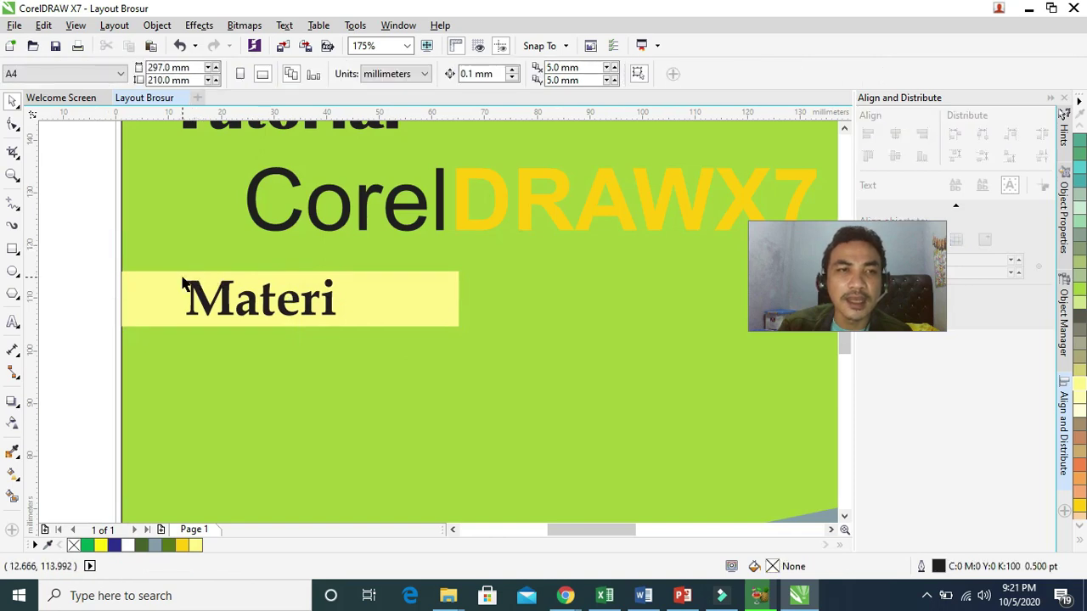
Shorten the pale yellow rectangle from its right side to about 52 mm wide and convert it to curves.
left_click(181, 282)
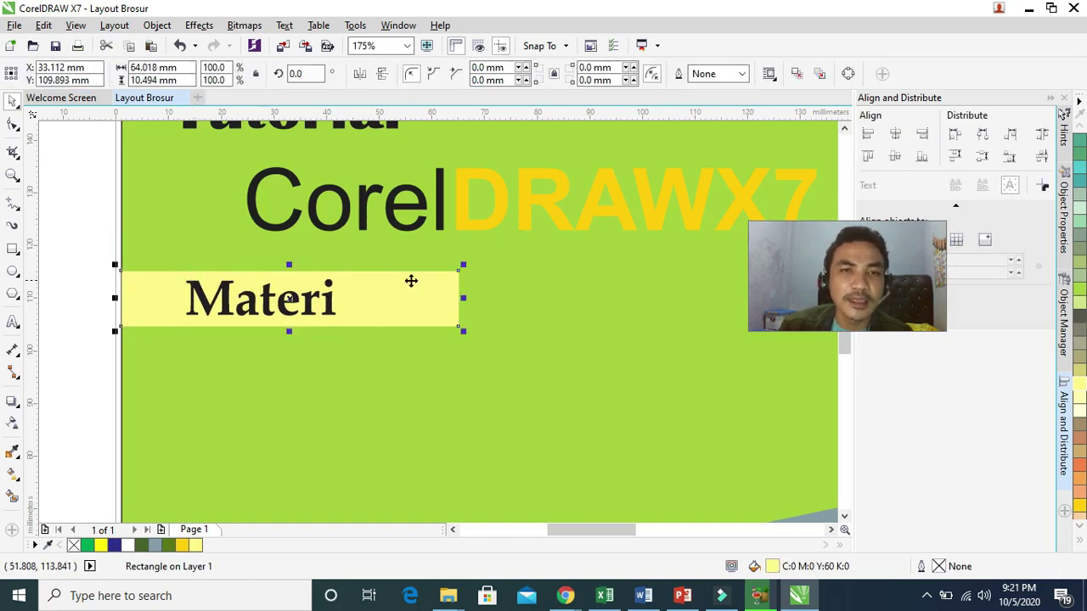
left_click_drag(463, 299, 386, 293)
right_click(382, 296)
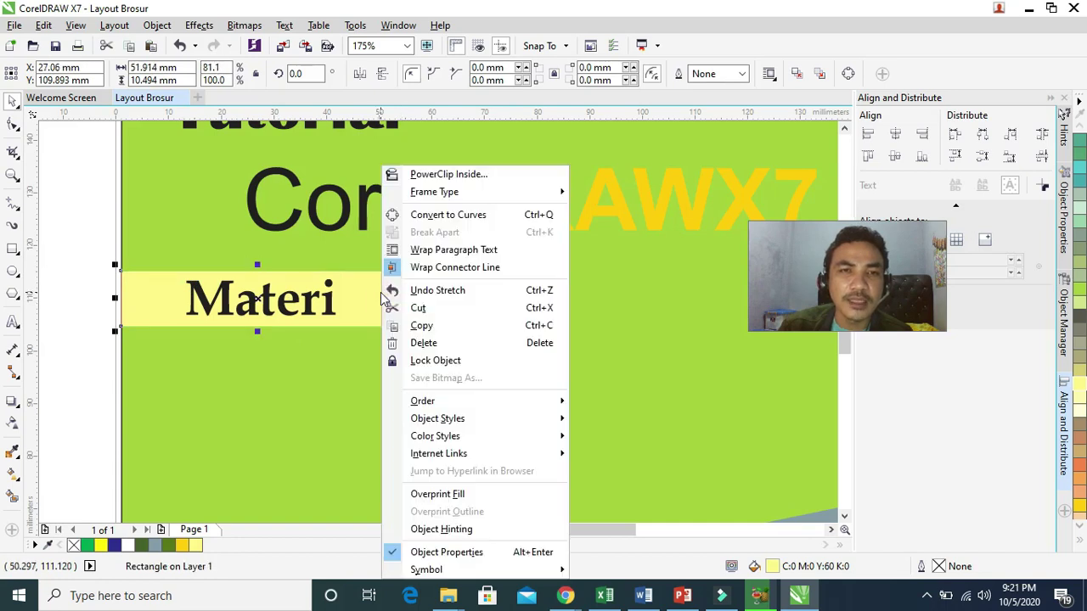
left_click(431, 214)
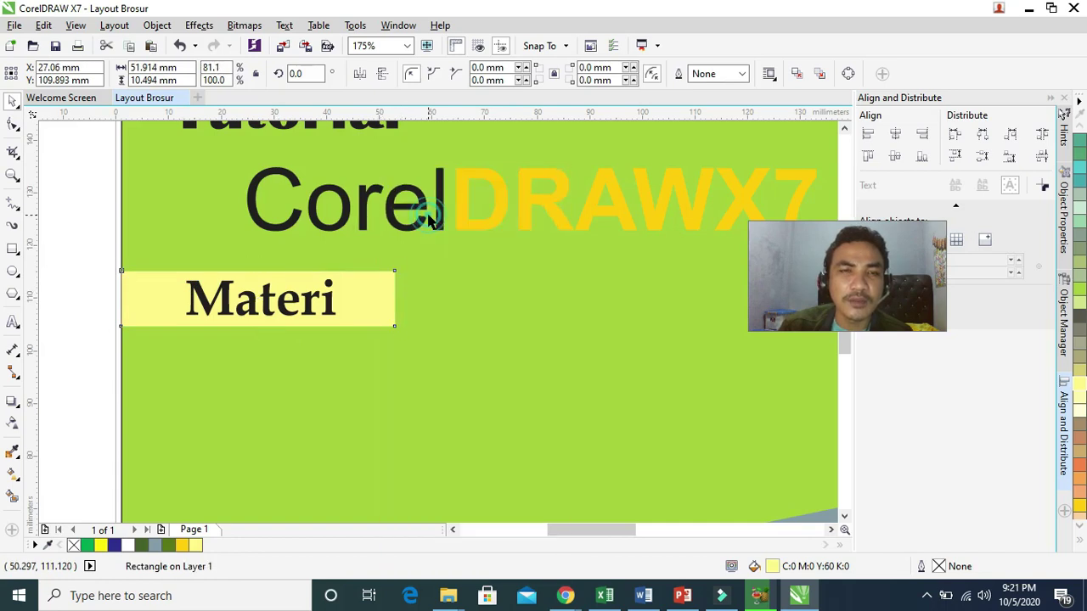
Slant the pale yellow band's right end by moving its upper-right node about 6 mm inward.
left_click(12, 123)
left_click_drag(395, 270, 361, 272)
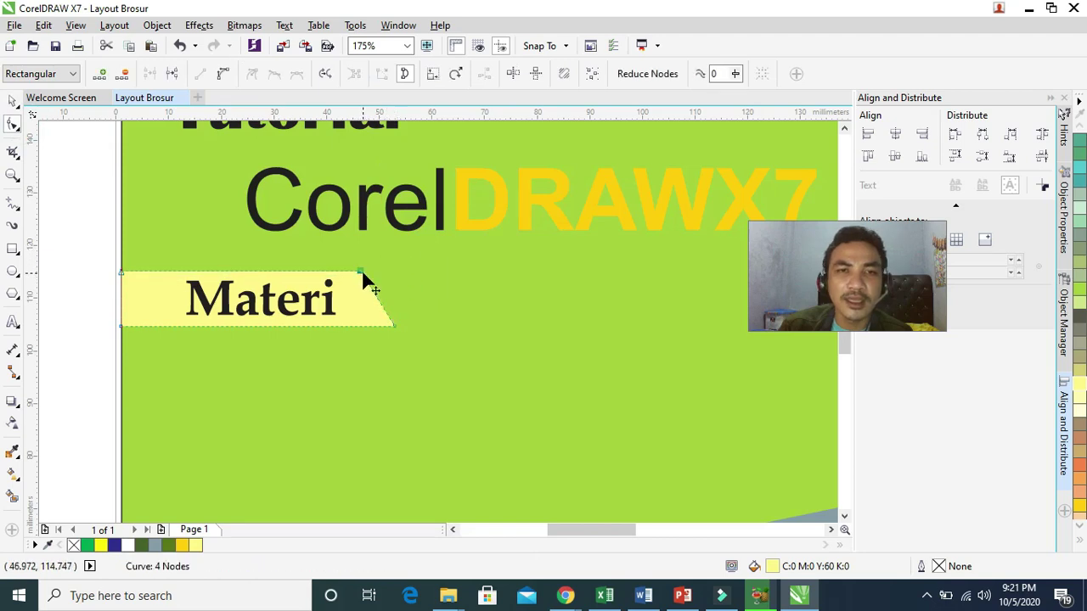
left_click(12, 100)
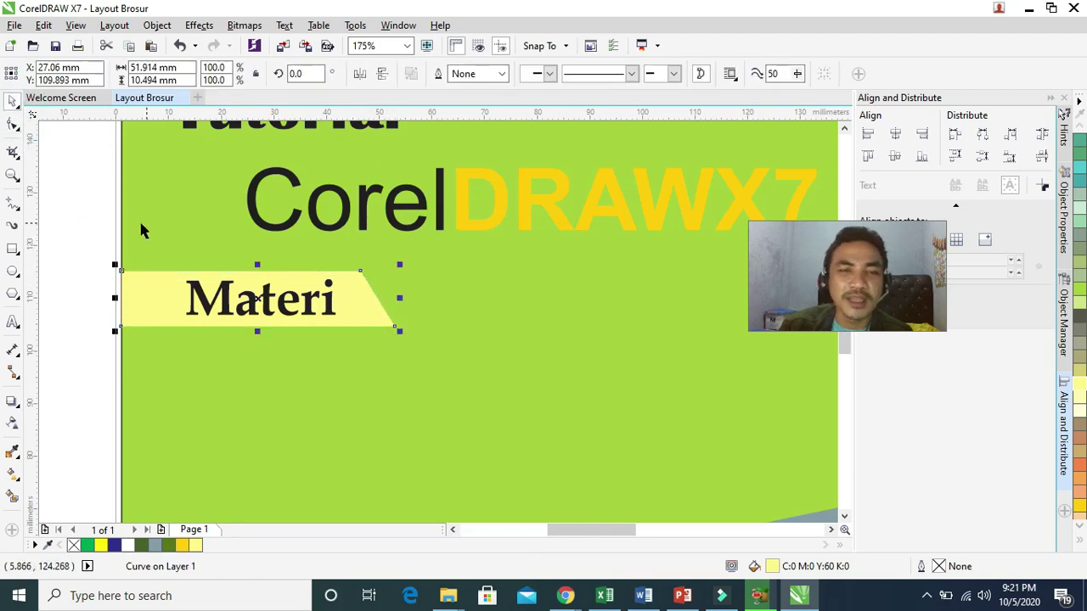
left_click(91, 221)
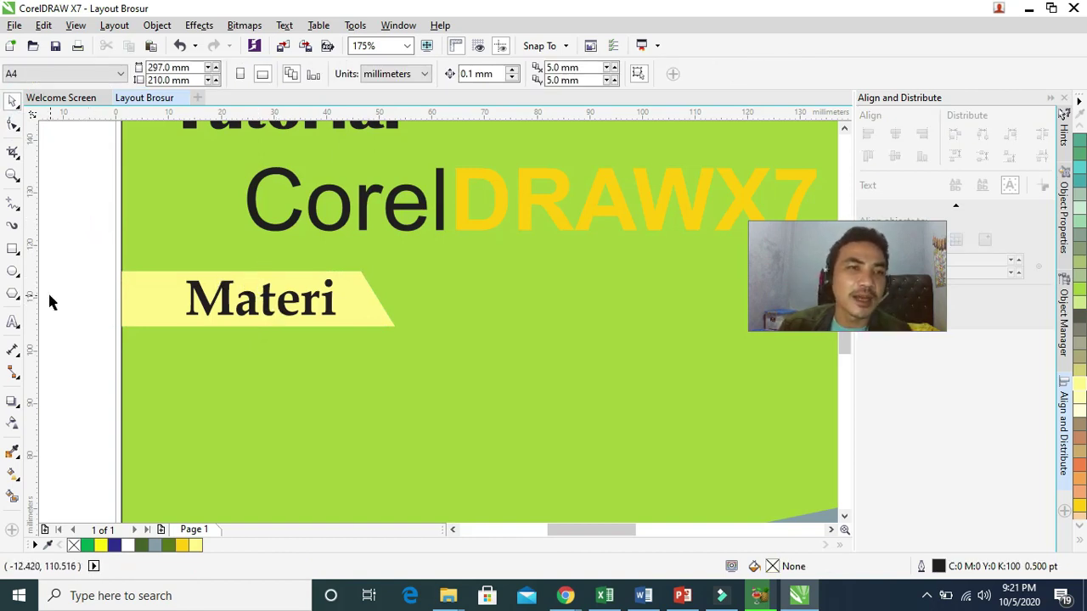
Add a space and colon after "Materi" and move the text about 3 mm left on the pale yellow band.
left_click(13, 321)
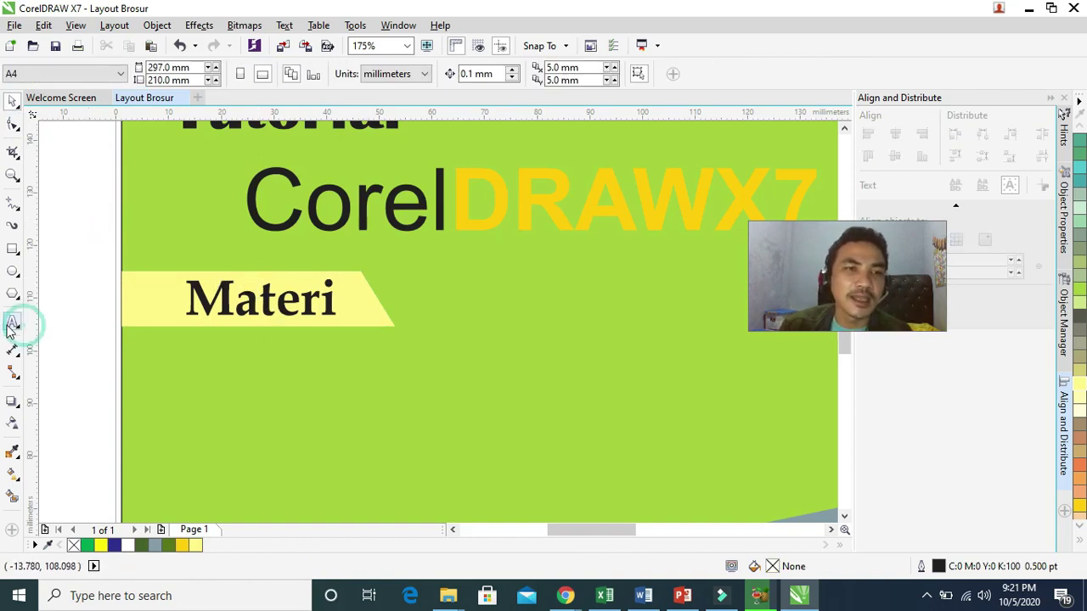
left_click(337, 297)
type(":")
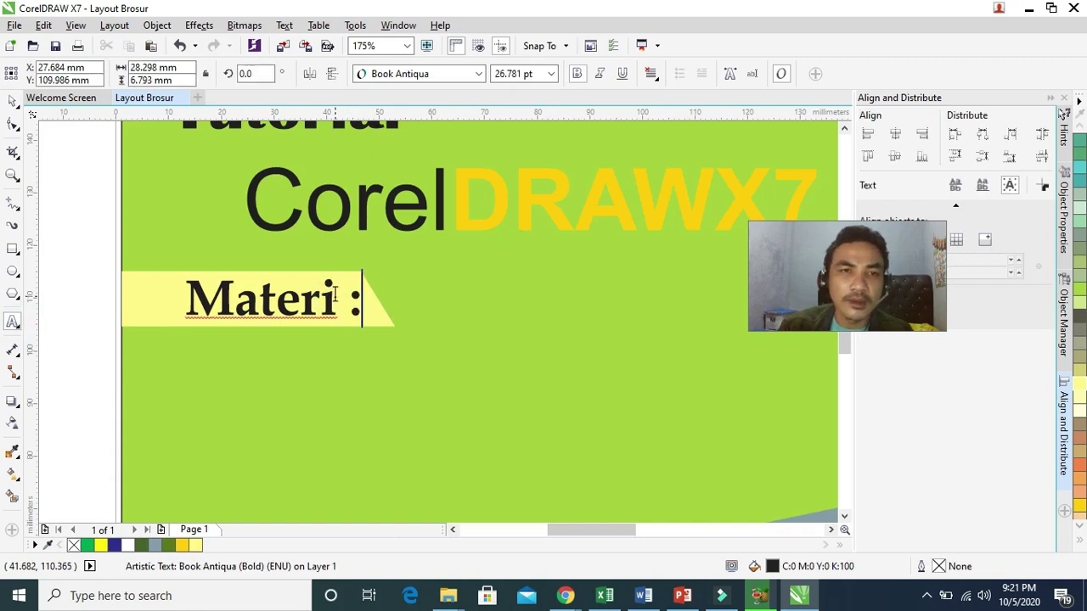
left_click(13, 101)
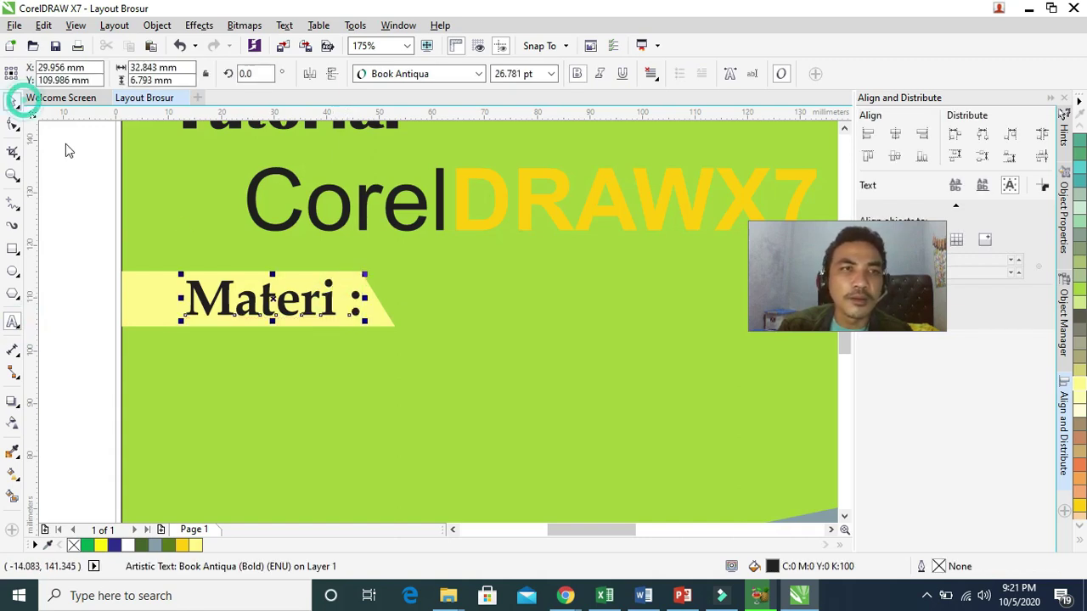
left_click_drag(293, 299, 278, 304)
left_click(88, 269)
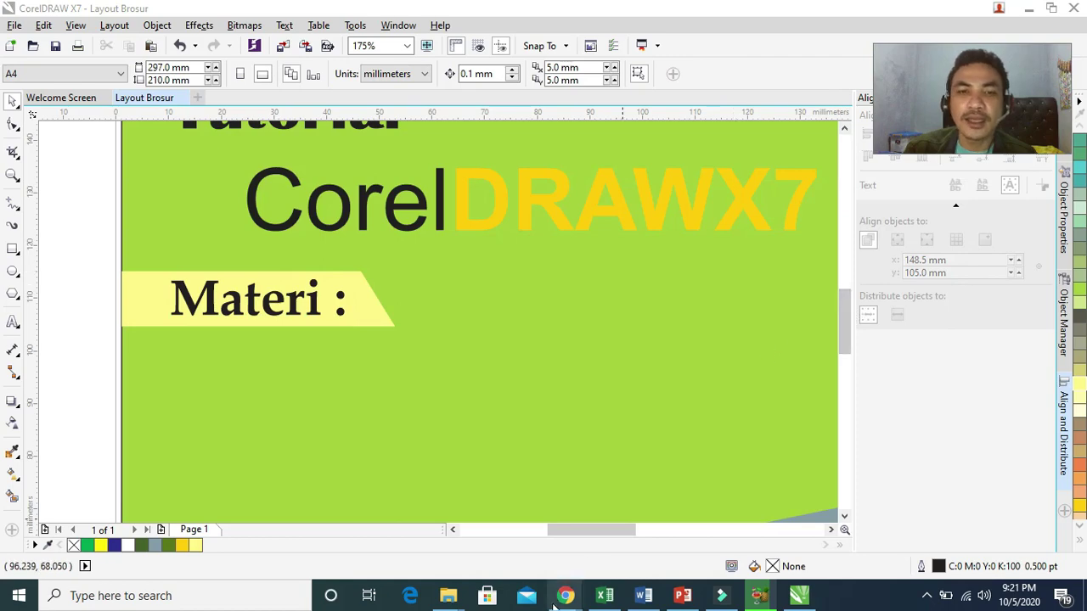
Switch to Chrome, look through the salamadian.com article on Corel Draw, and return to the brochure in CorelDRAW.
mouse_move(560, 599)
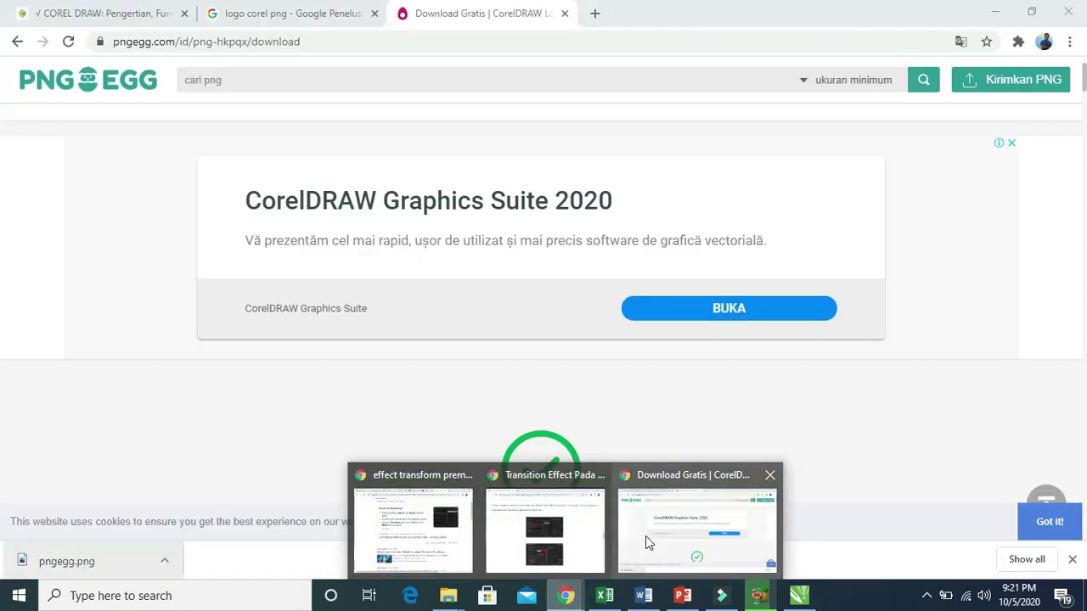
left_click(646, 536)
left_click(121, 20)
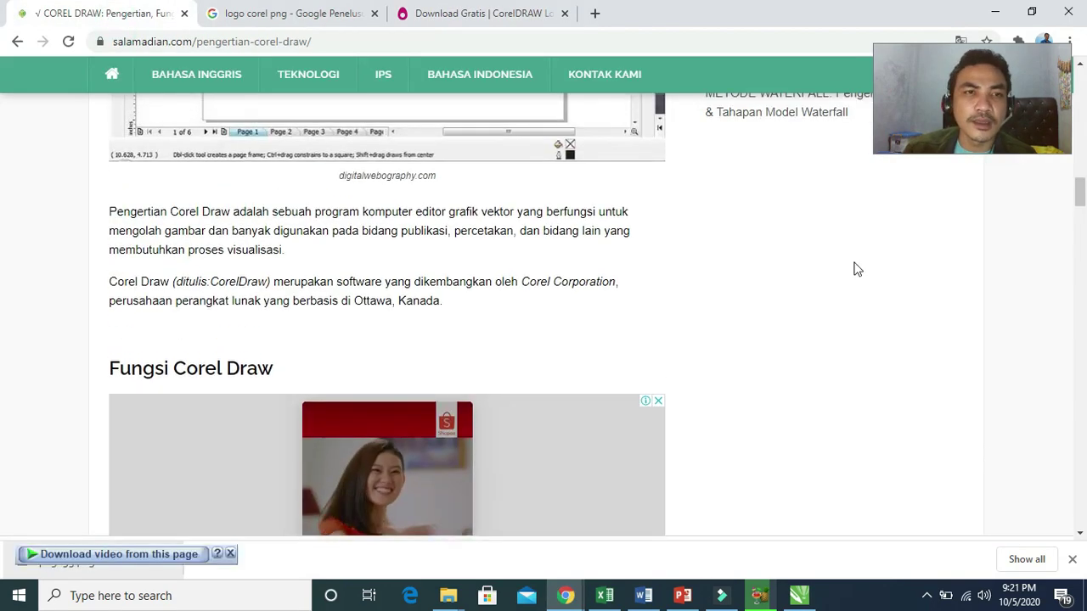
scroll(855, 269, "up", 8)
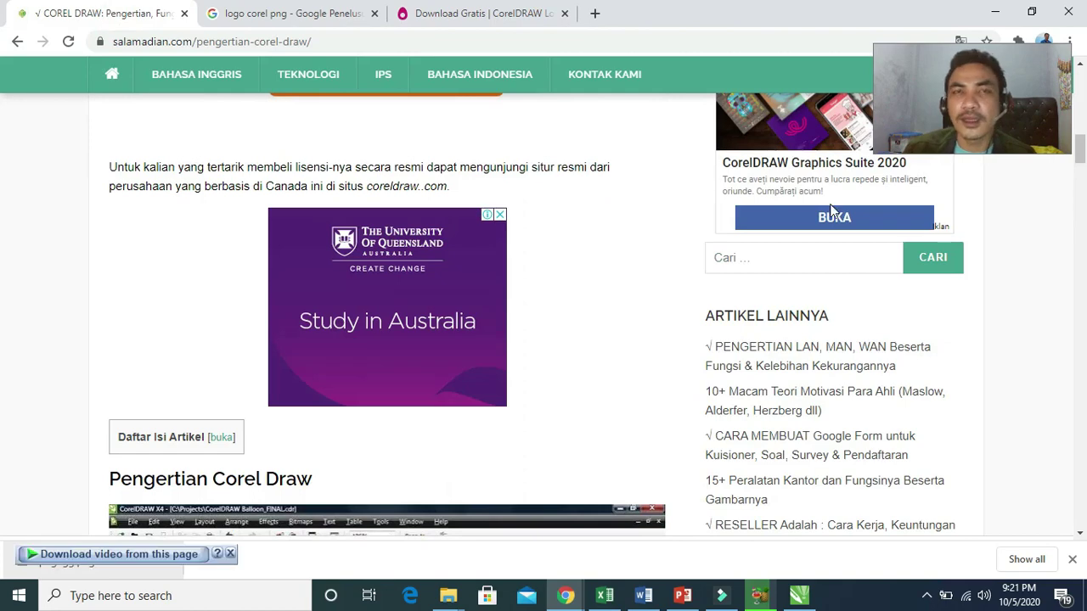
left_click(995, 12)
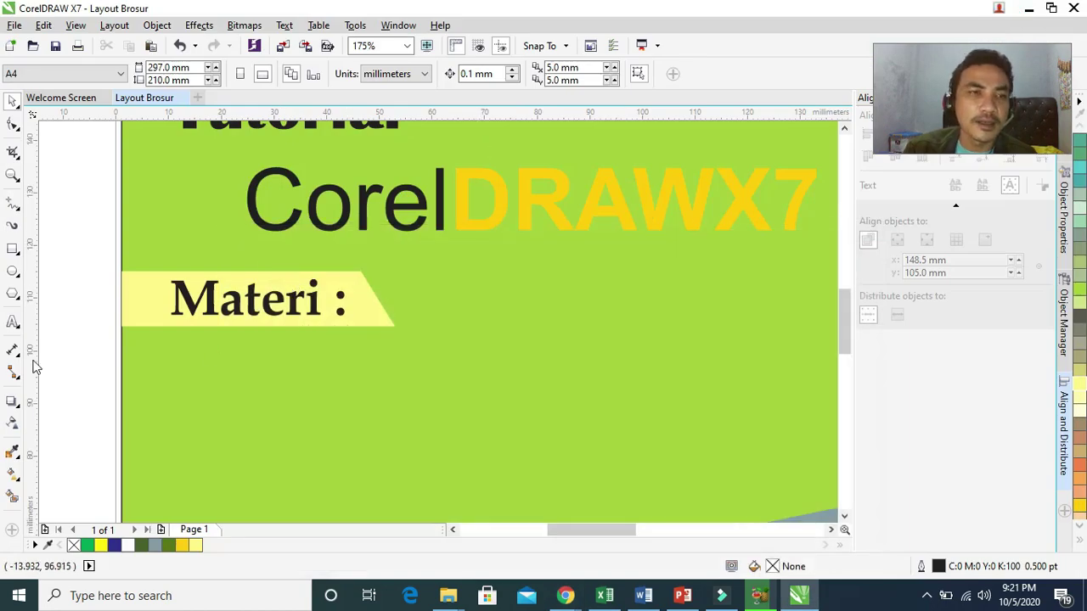
Draw a circle about 9.2 mm in diameter below the "Materi" band and fill it black (C100 M100 Y100 K100).
left_click(12, 323)
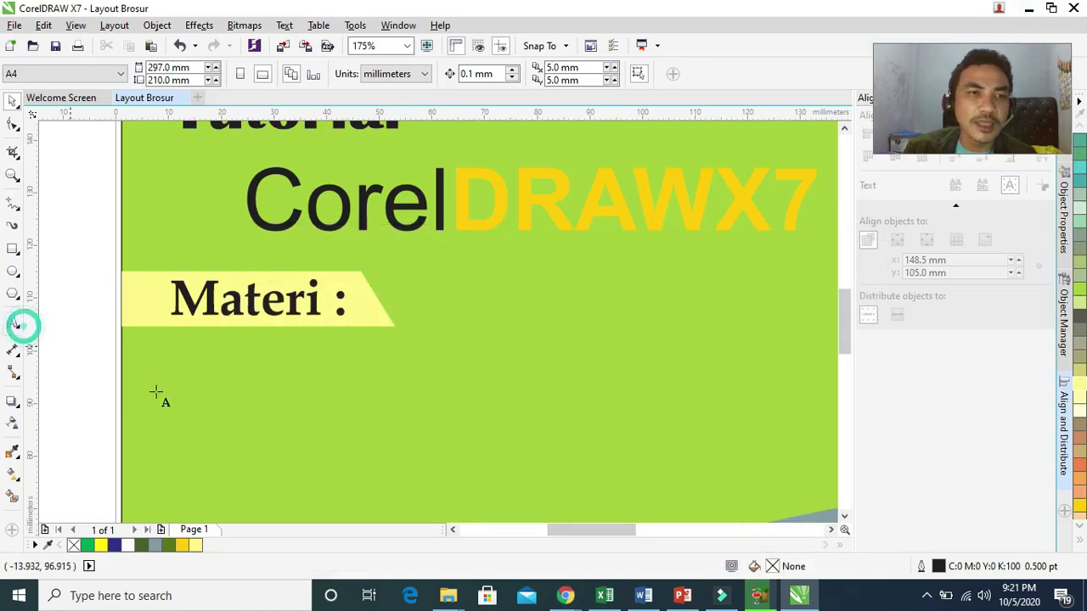
left_click(13, 272)
left_click_drag(266, 367, 316, 403)
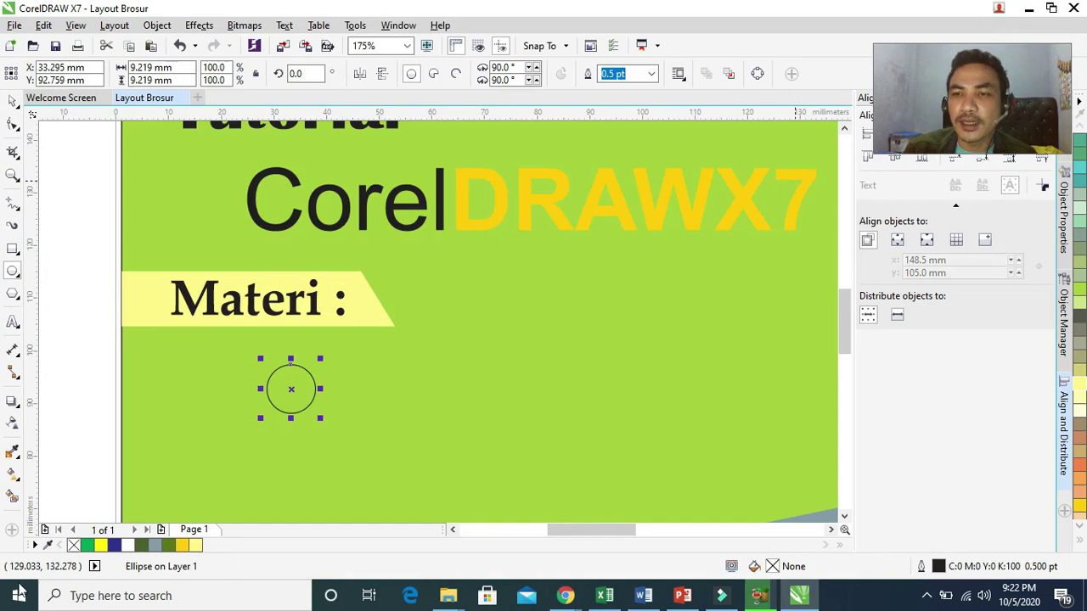
left_click(1081, 543)
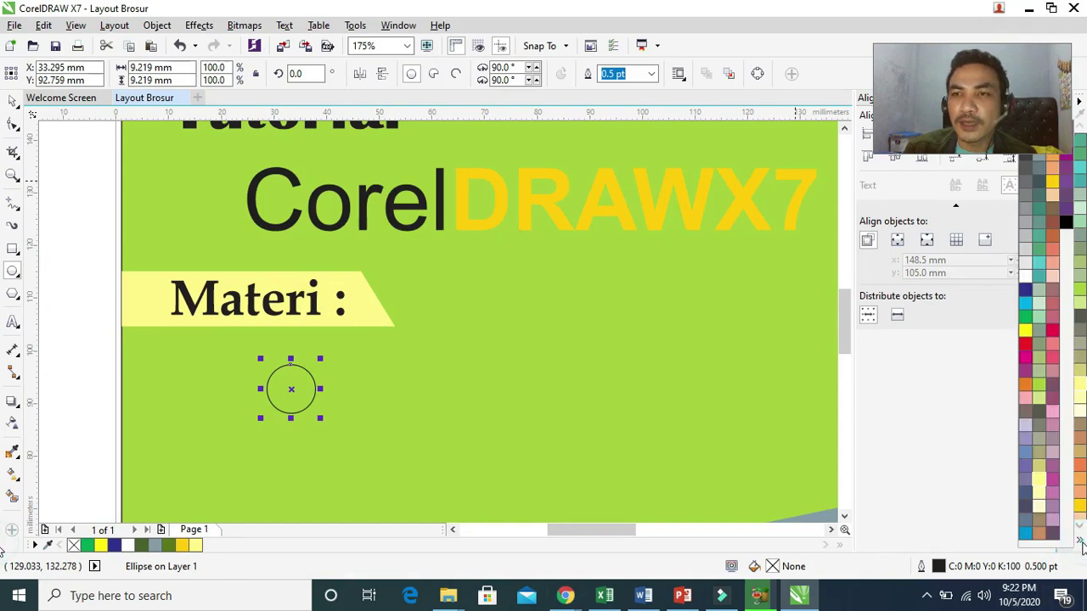
left_click(1065, 222)
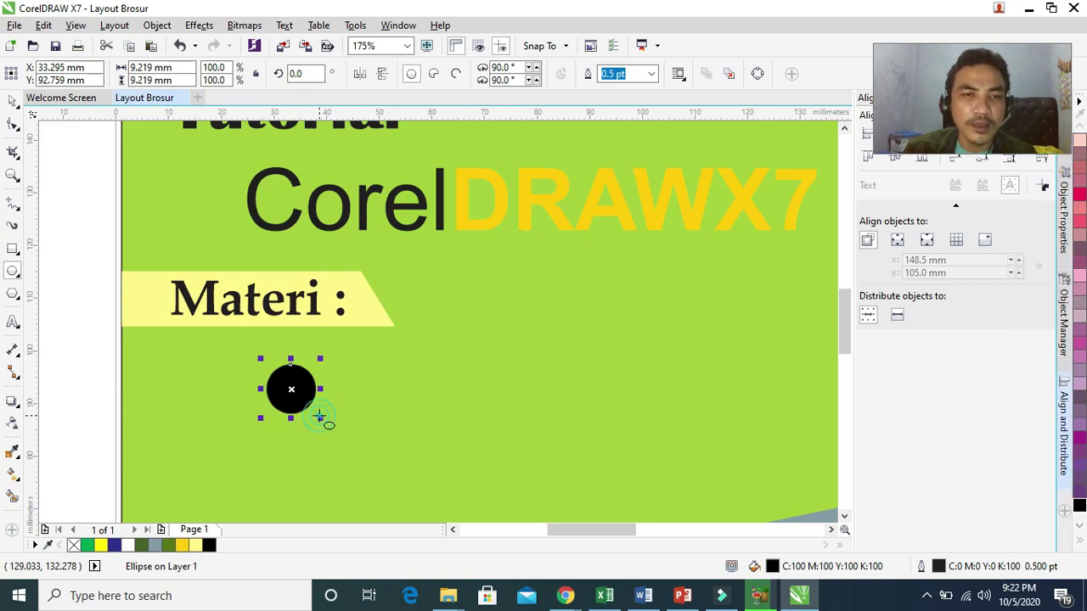
Create a concentric copy of the circle scaled to about 7.7 mm and fill it red (C0 M100 Y100 K0).
left_click(14, 102)
left_click_drag(320, 419, 318, 417)
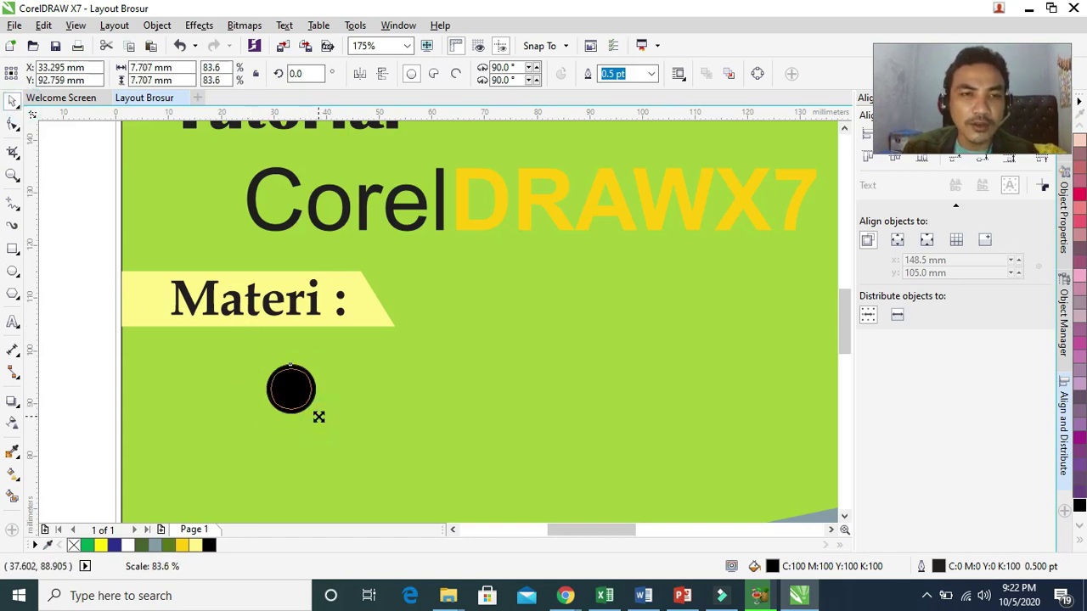
left_click_drag(318, 416, 317, 416)
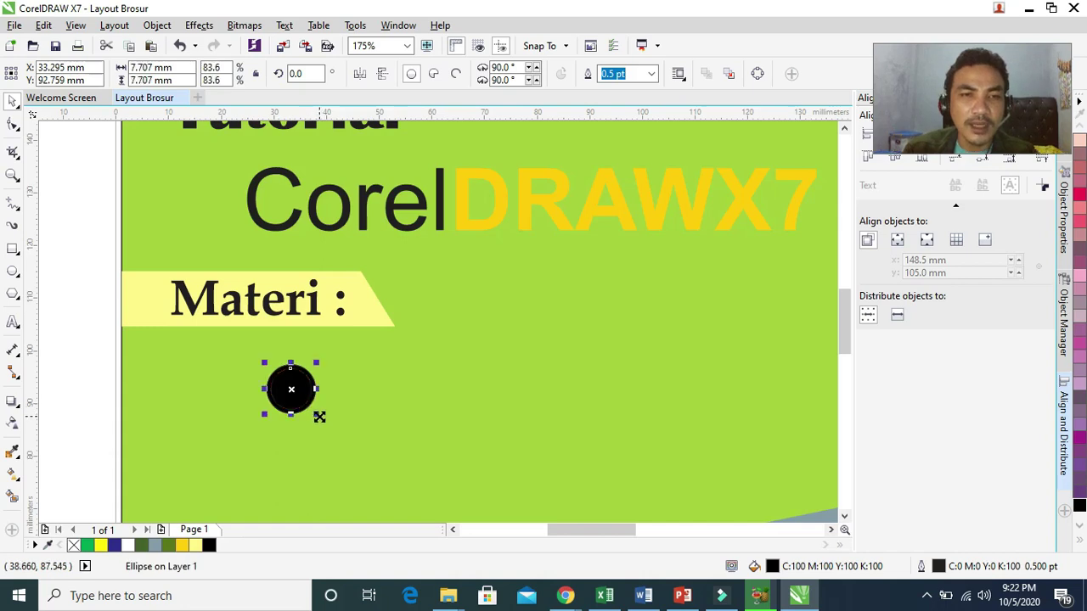
left_click(1079, 543)
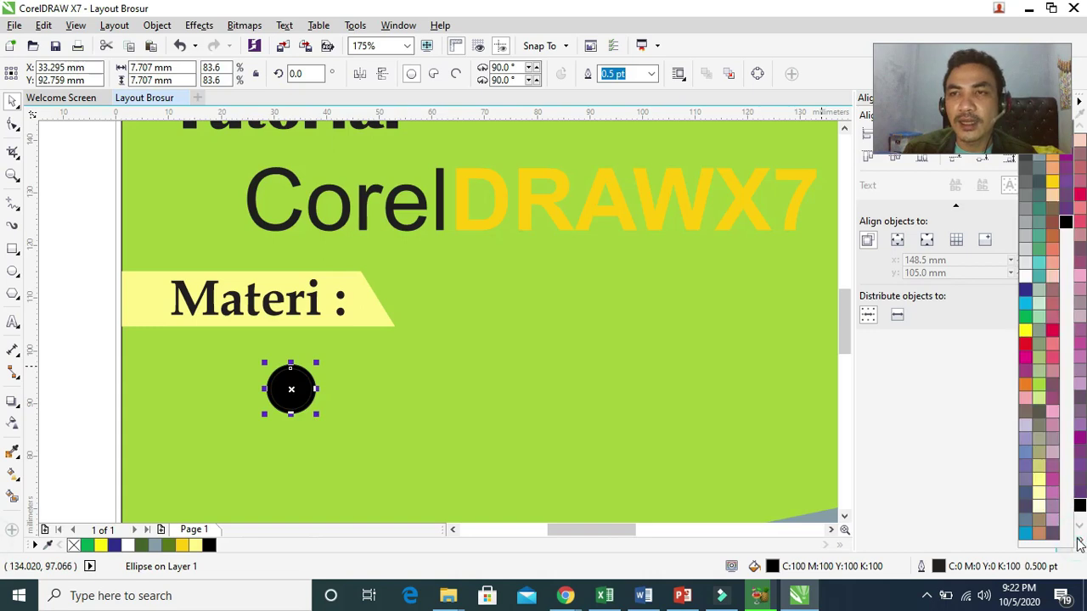
left_click(1026, 345)
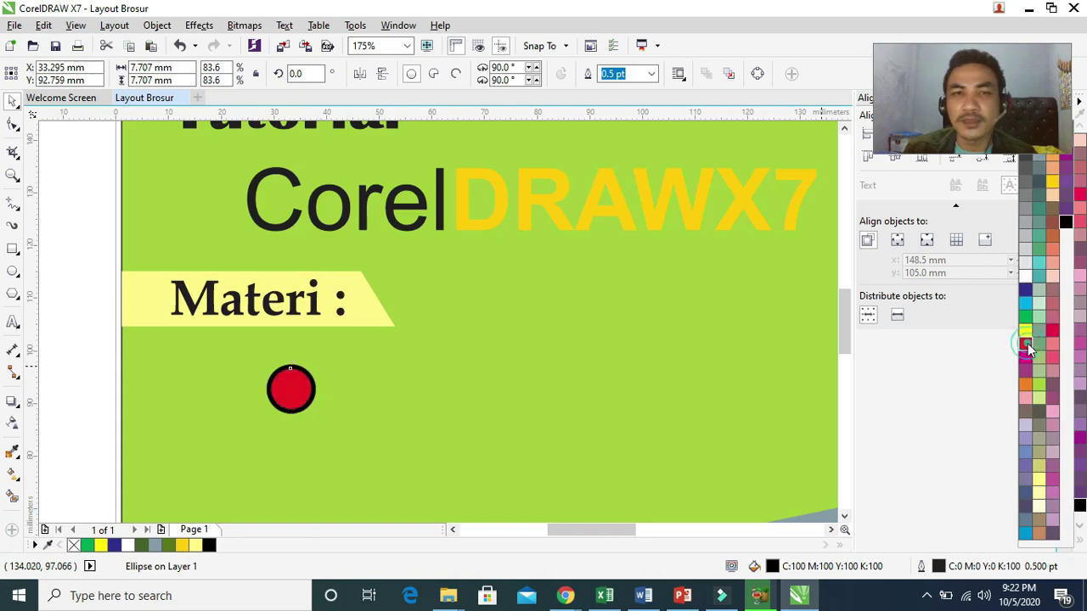
left_click(81, 255)
left_click(61, 277)
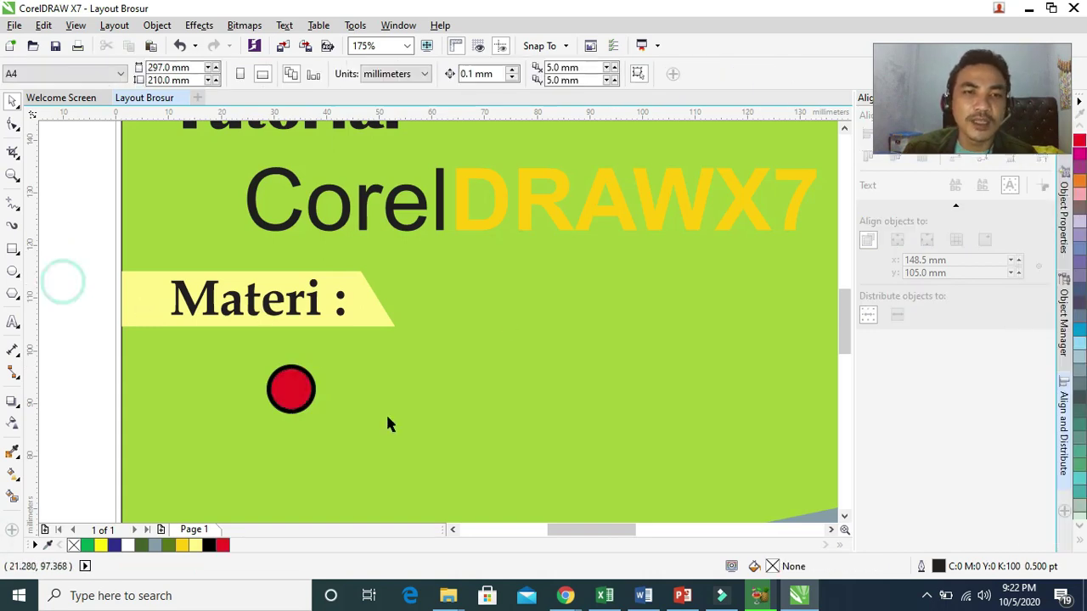
Fill the outer circle green (C100 M0 Y100 K0) and remove its outline.
left_click(313, 382)
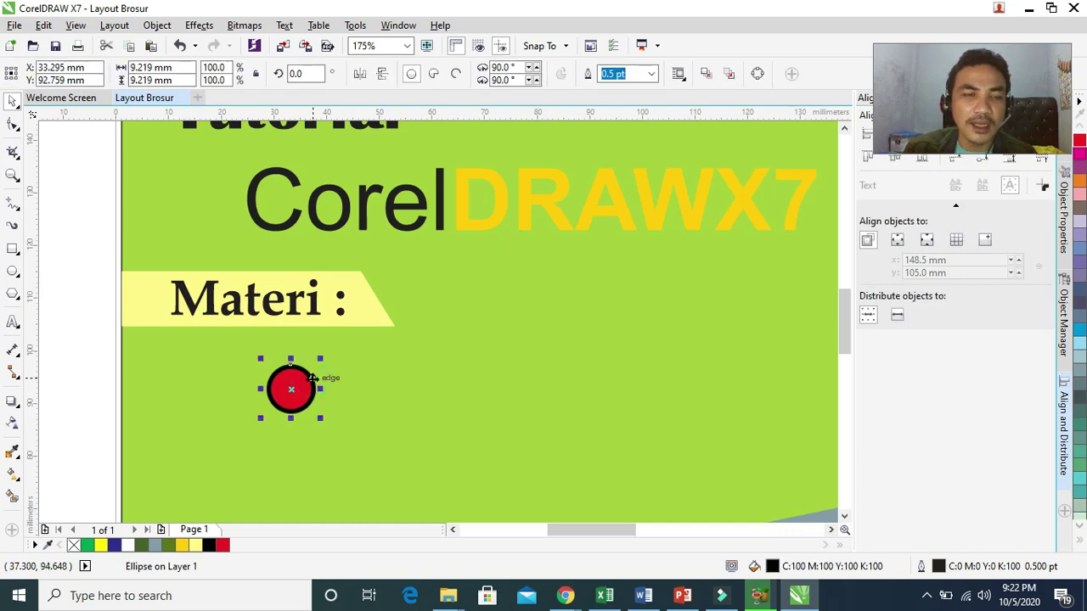
left_click(1079, 543)
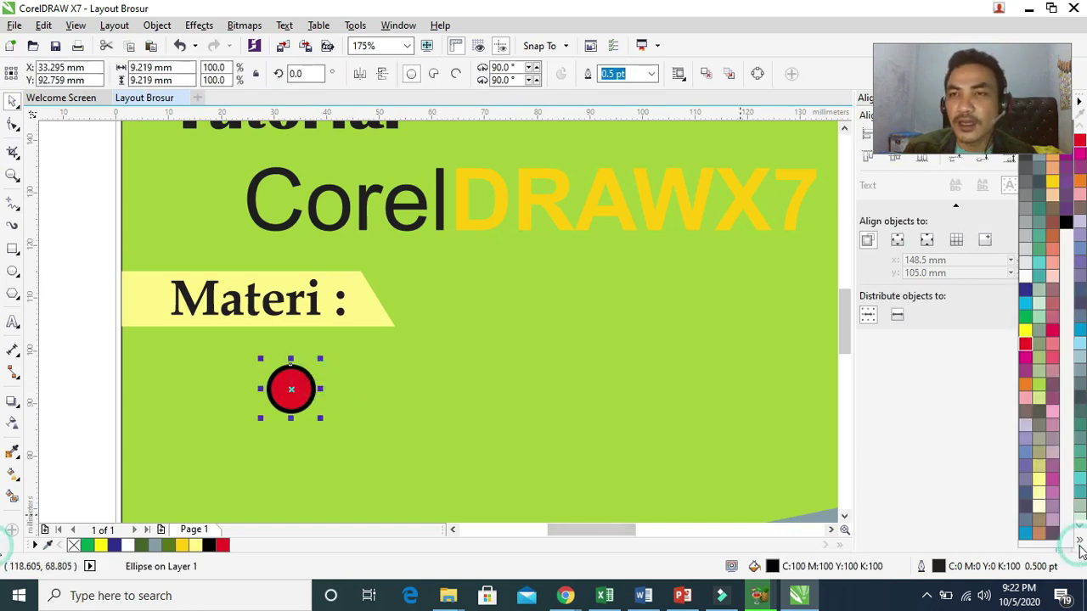
left_click_drag(1011, 74, 867, 133)
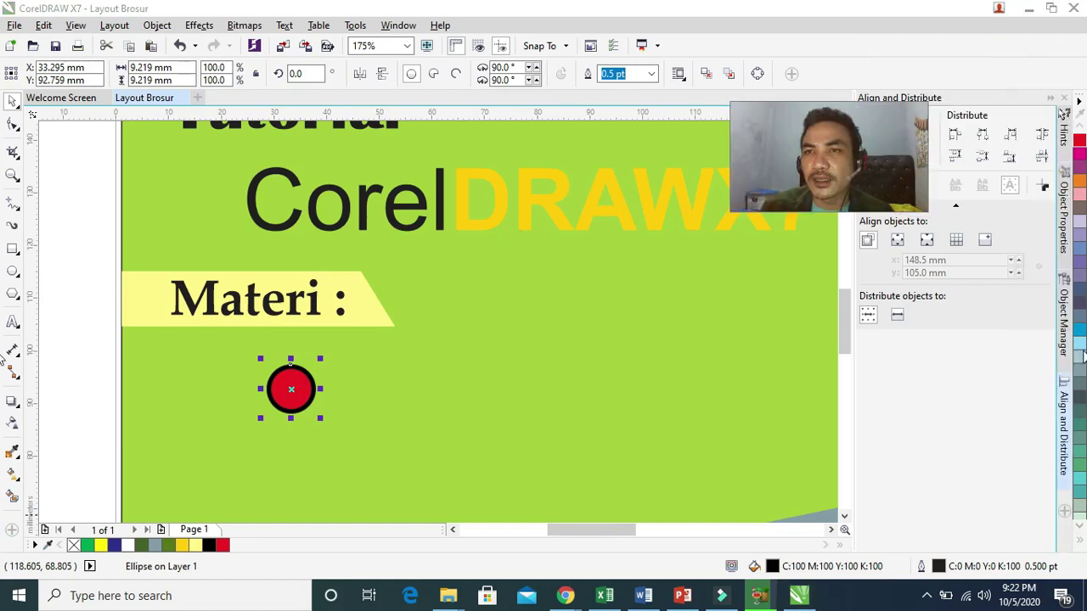
left_click(1079, 544)
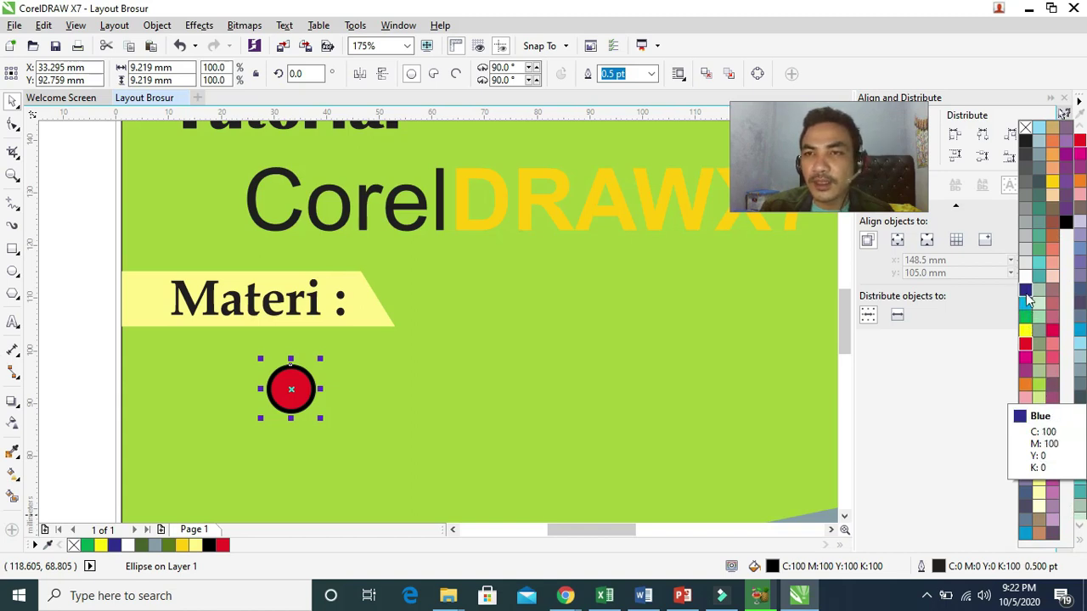
left_click(1026, 315)
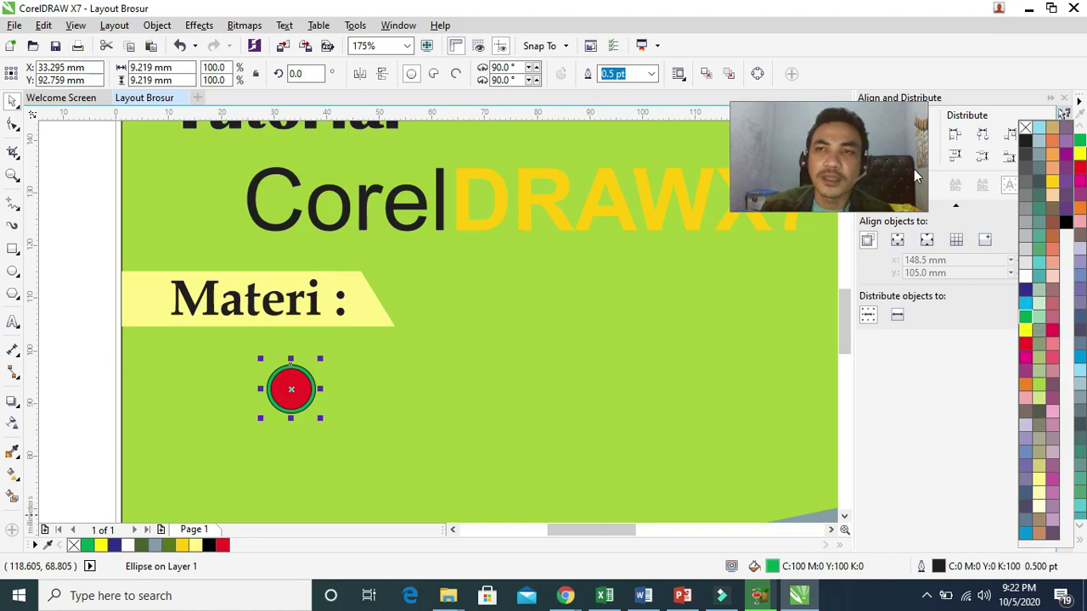
right_click(1028, 129)
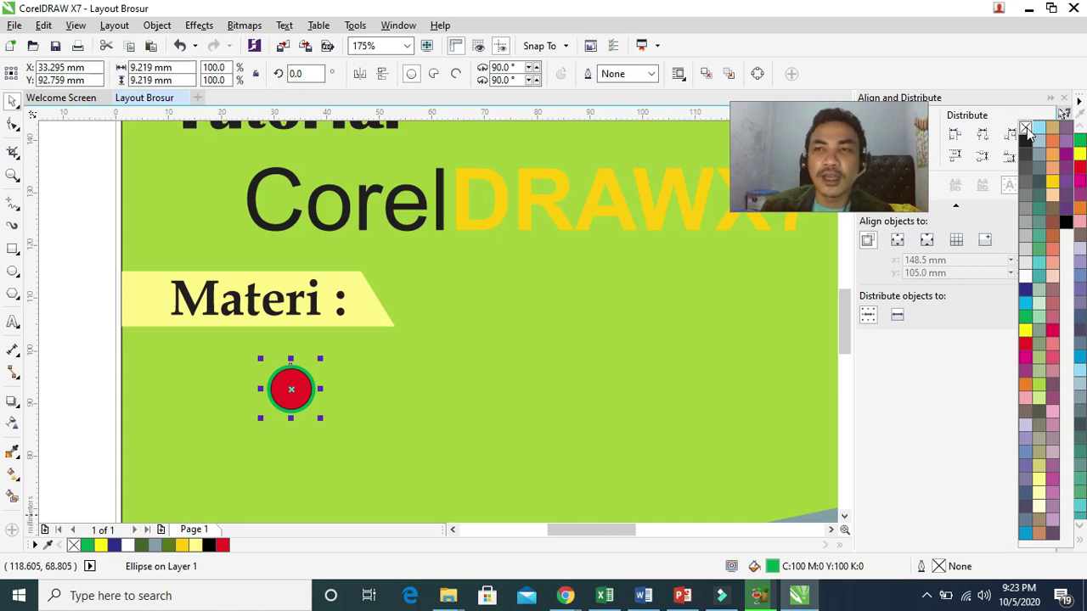
Remove the outline from the inner red circle and deselect it.
left_click(297, 377)
left_click(302, 381)
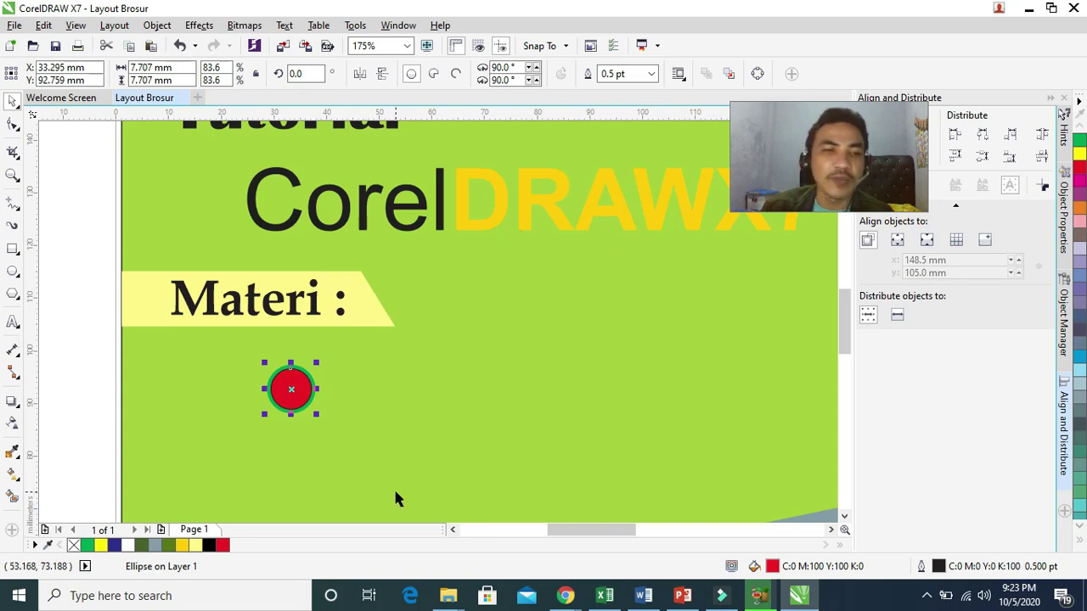
right_click(74, 546)
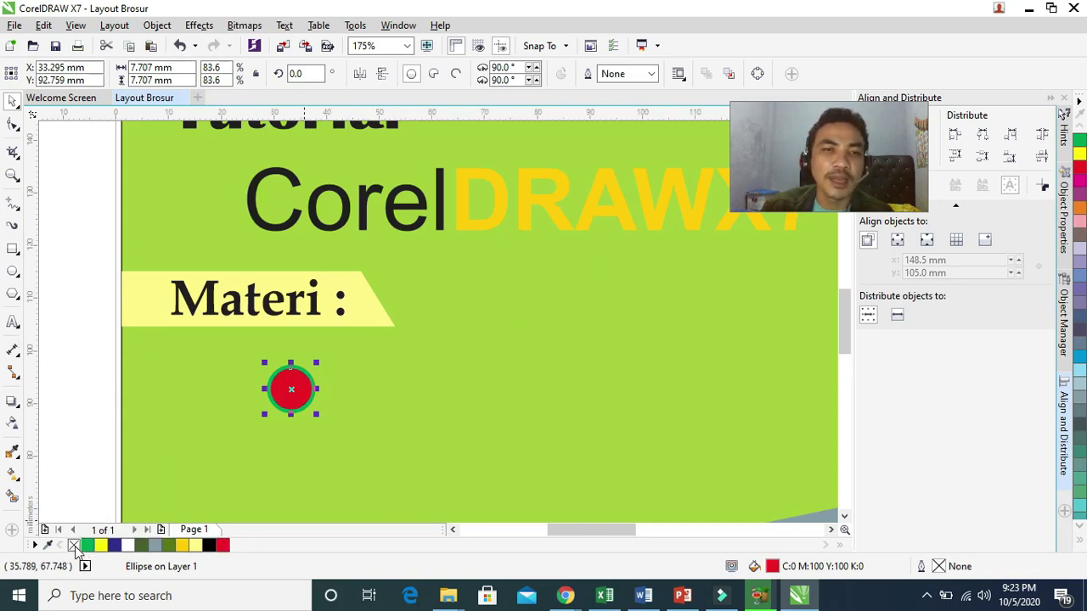
left_click(93, 363)
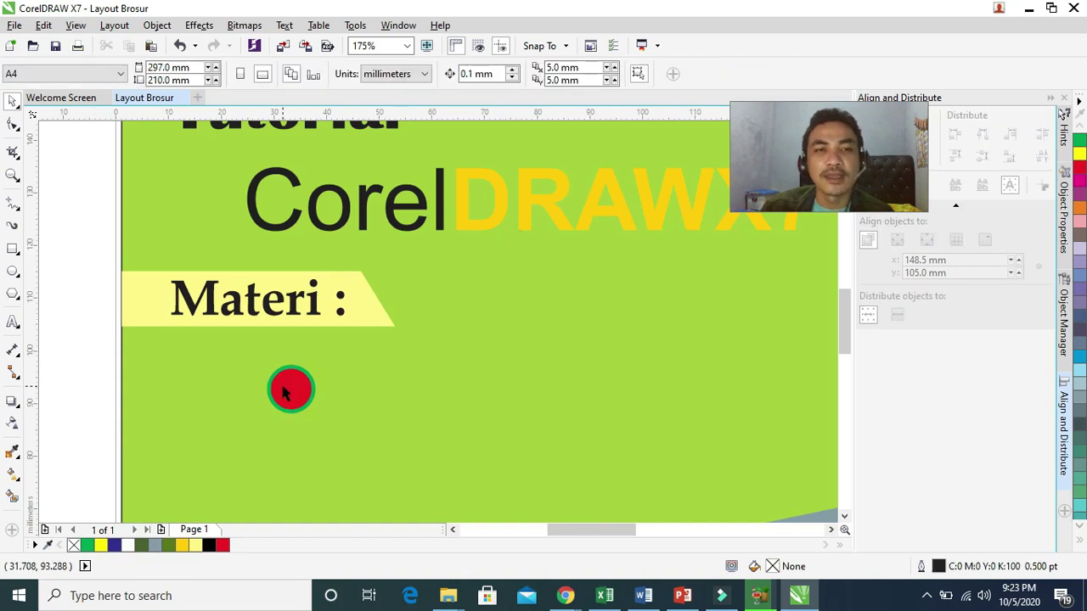
Add the artistic text "Membuat Layout" and place it directly to the right of the red and green bullet.
left_click(13, 322)
left_click(69, 365)
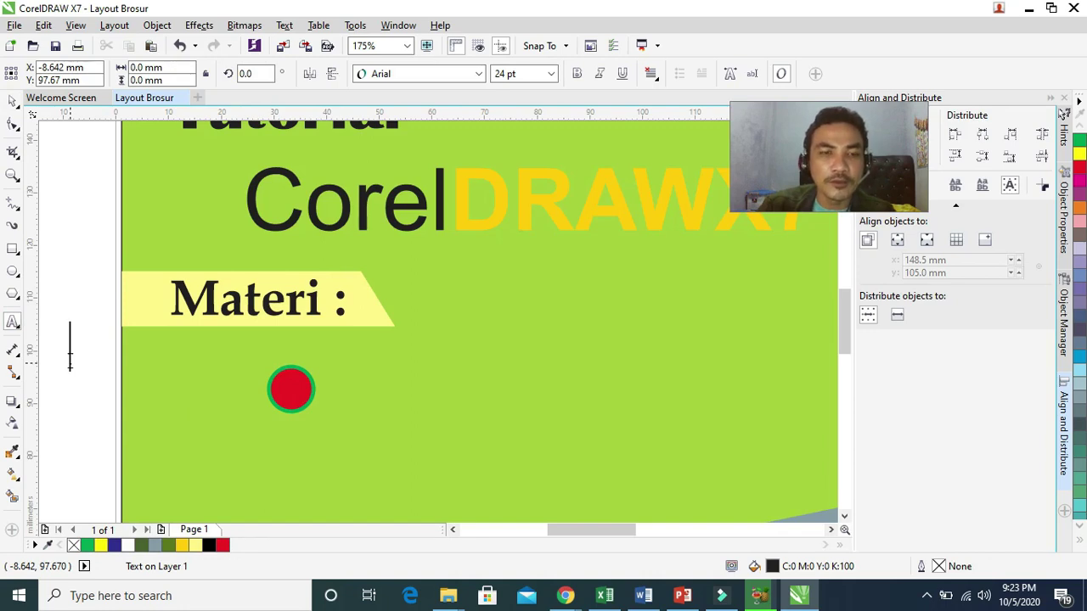
type("Memb")
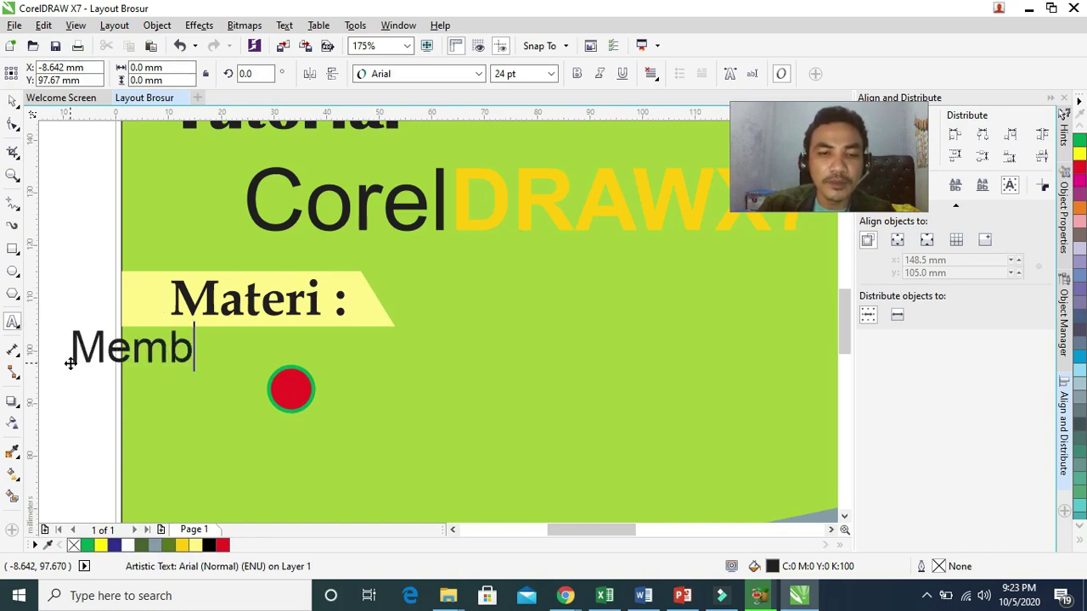
type("uat Layout")
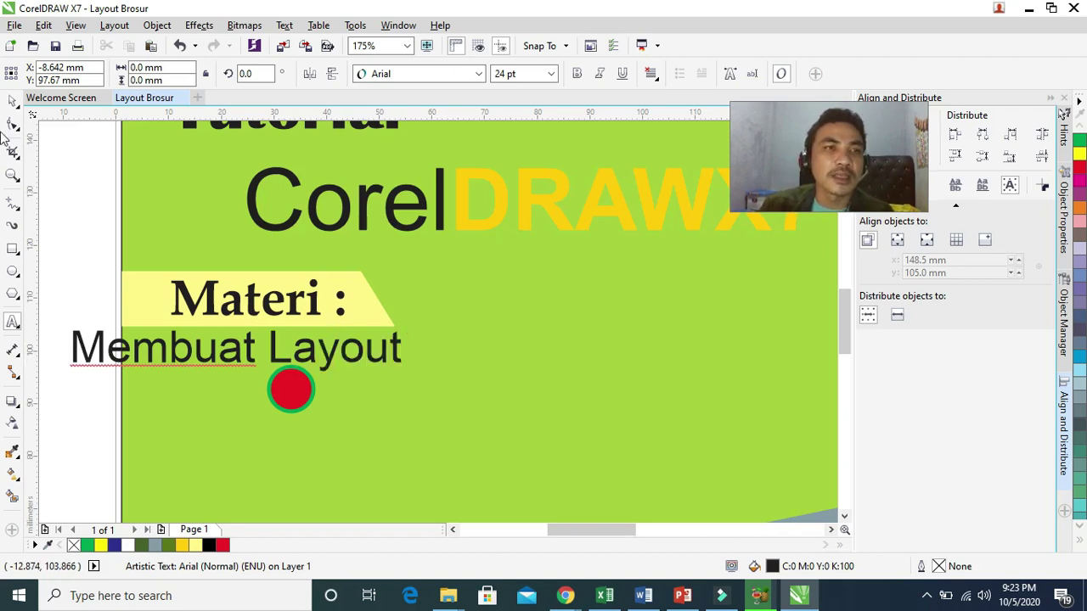
left_click(5, 115)
left_click(12, 103)
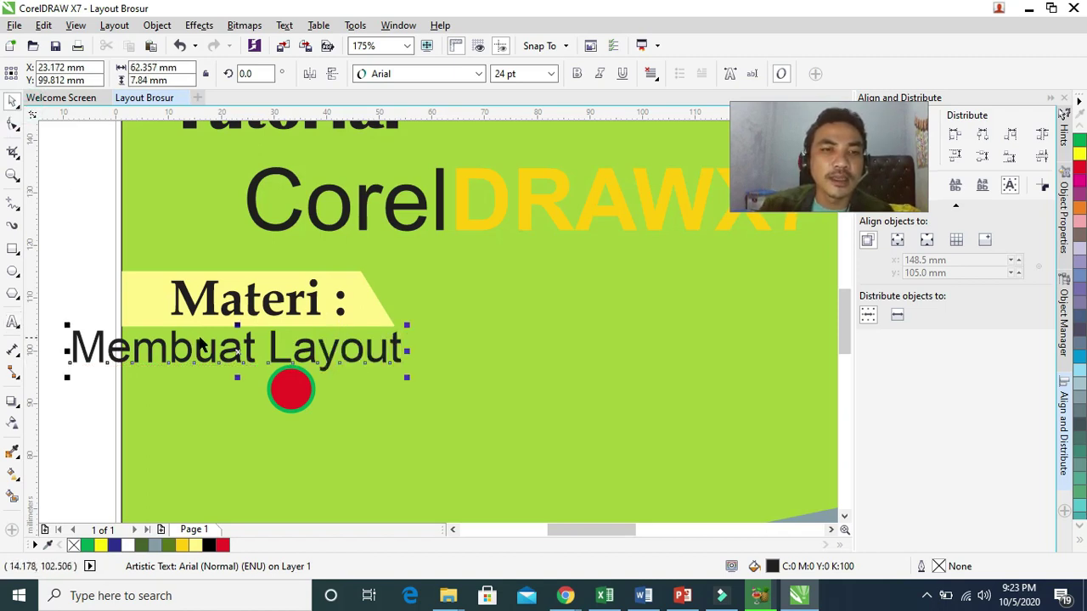
left_click_drag(230, 351, 501, 395)
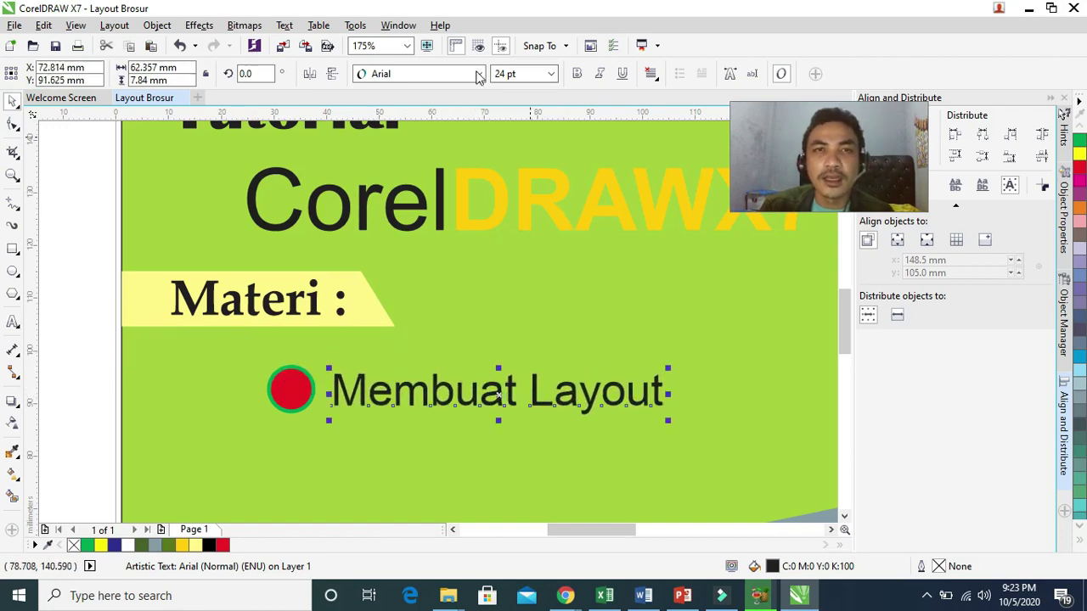
Set the font of the "Membuat Layout" text to Consolas.
left_click(478, 74)
mouse_move(463, 114)
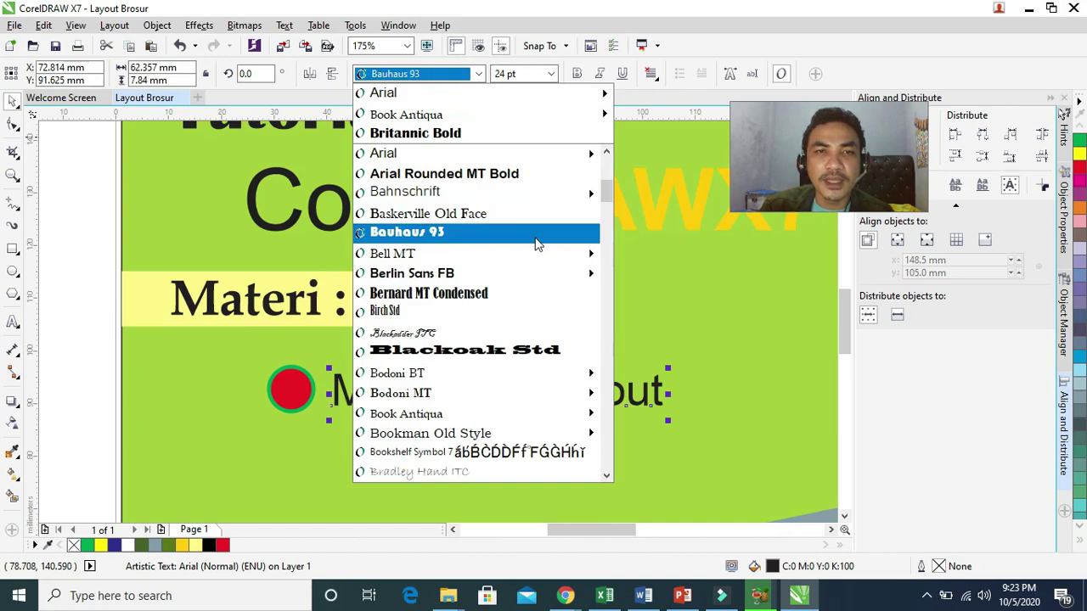
mouse_move(610, 192)
left_click_drag(604, 240, 605, 242)
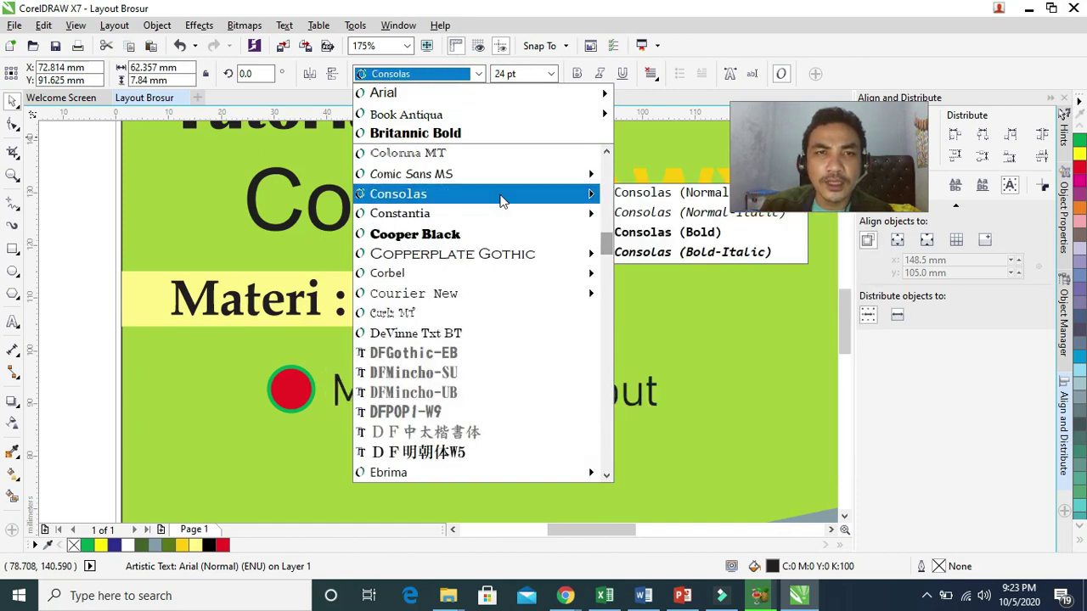
left_click(497, 193)
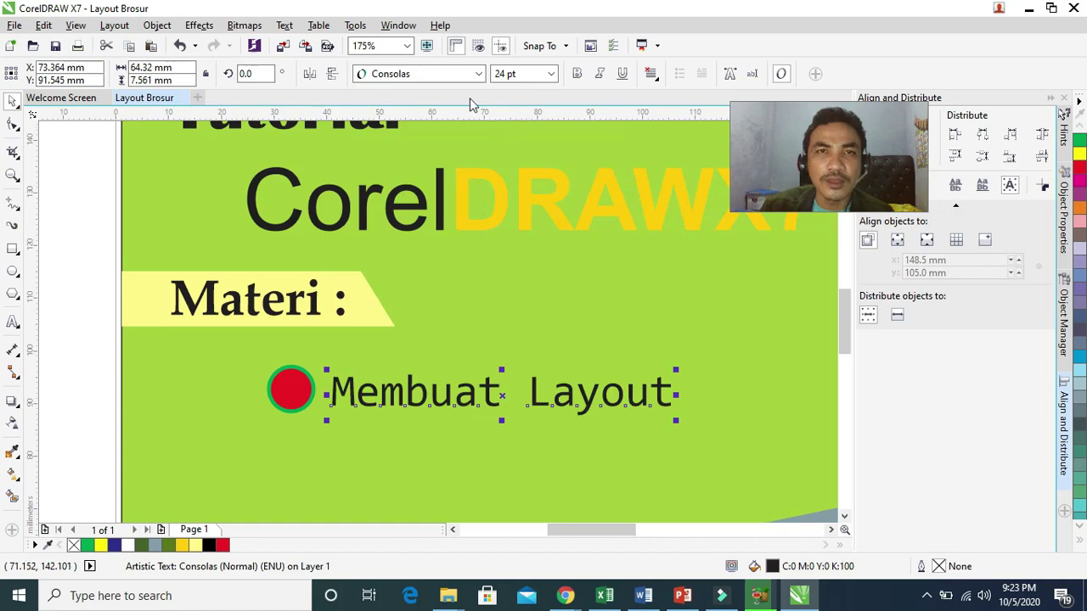
Change the "Membuat Layout" text to the Futura Md BT font and align it beside the red and green bullet.
left_click(477, 74)
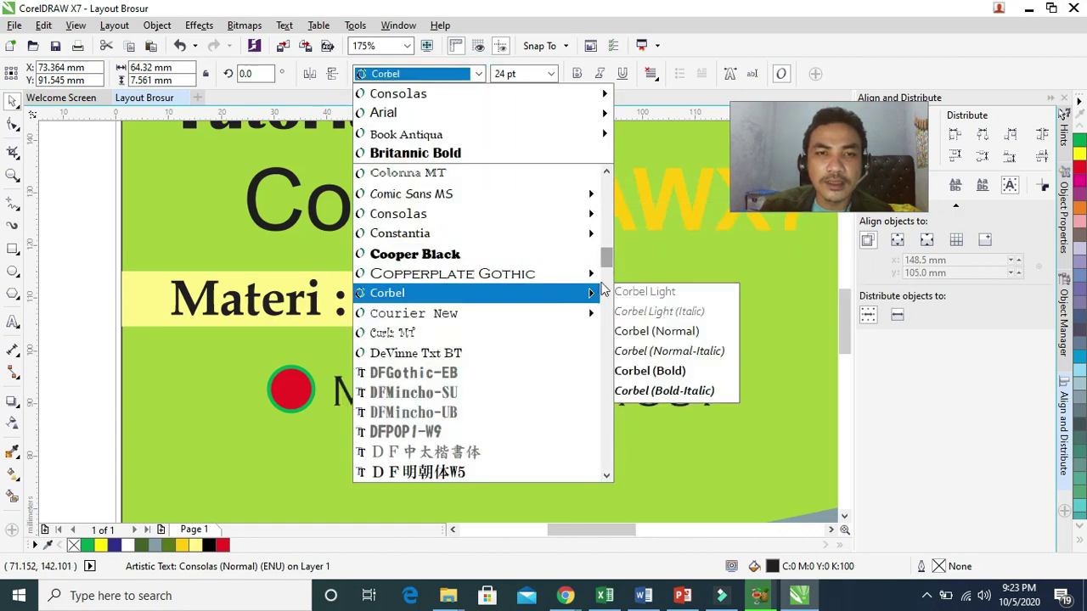
left_click_drag(607, 255, 604, 294)
left_click(464, 254)
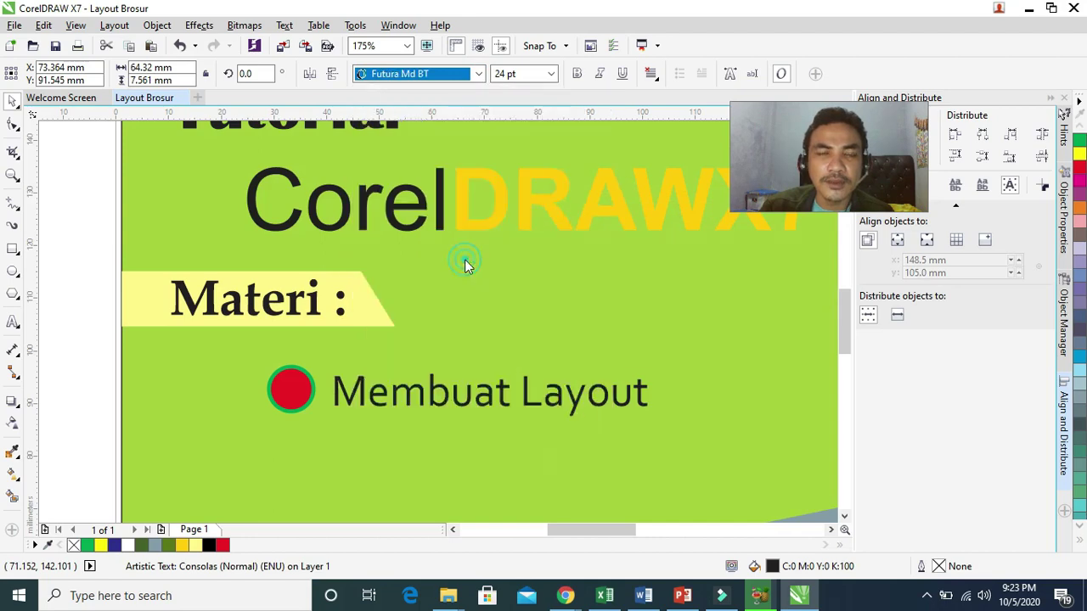
left_click(609, 389)
left_click_drag(609, 389, 612, 392)
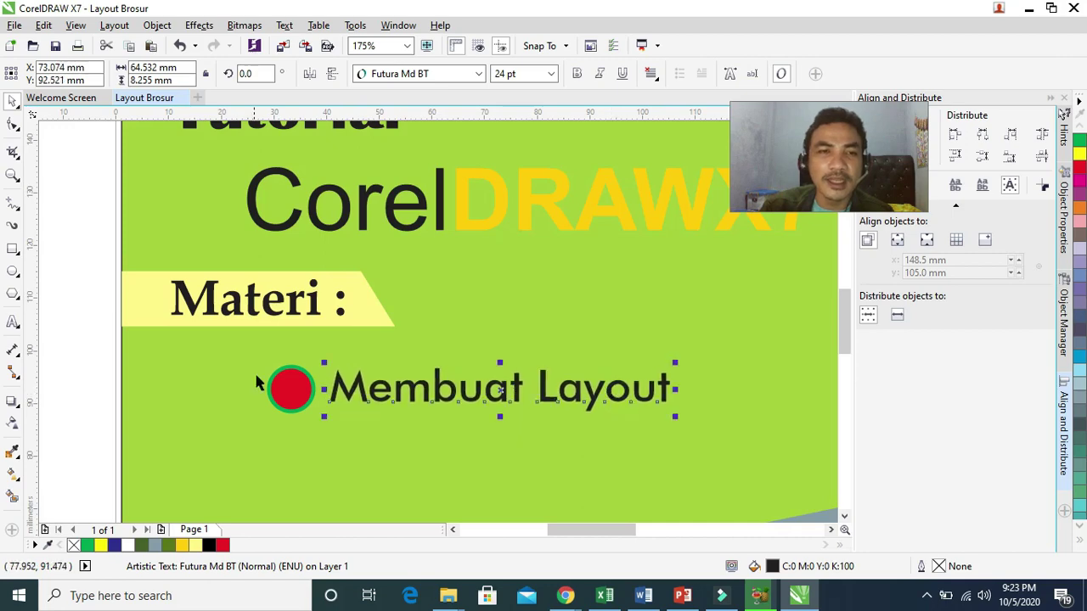
Duplicate the bullet together with its "Membuat Layout" text about 13 mm straight below the original.
left_click_drag(75, 342, 704, 445)
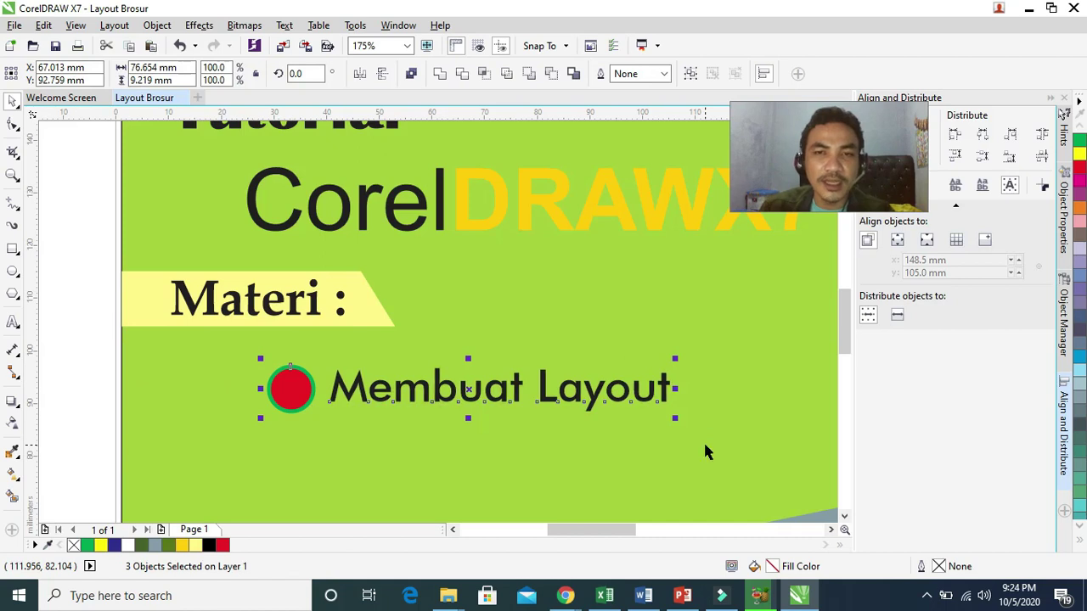
left_click_drag(572, 396, 579, 459)
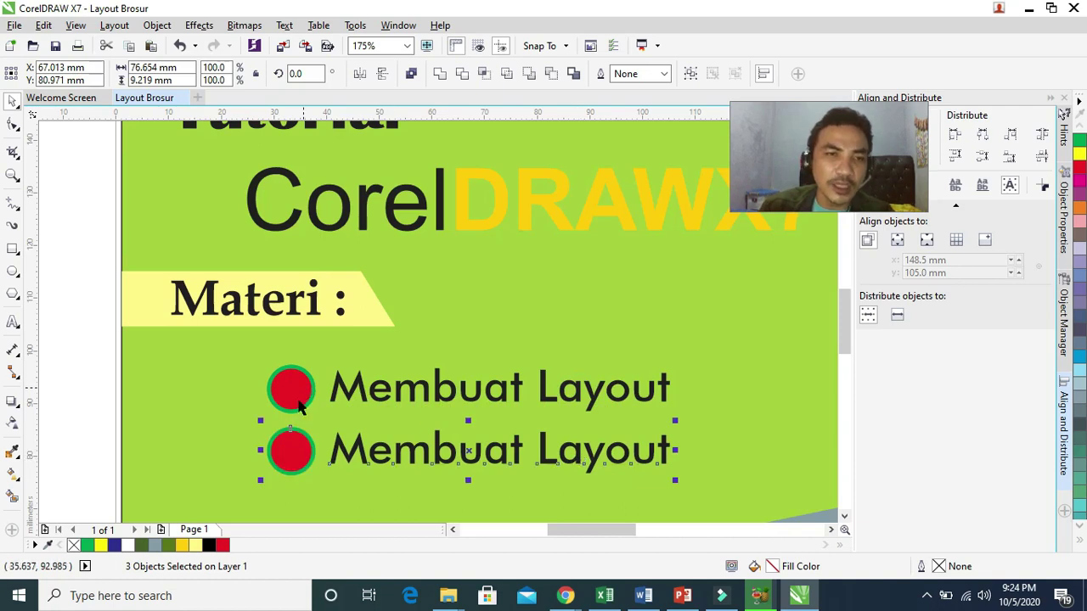
key("ctrl+z")
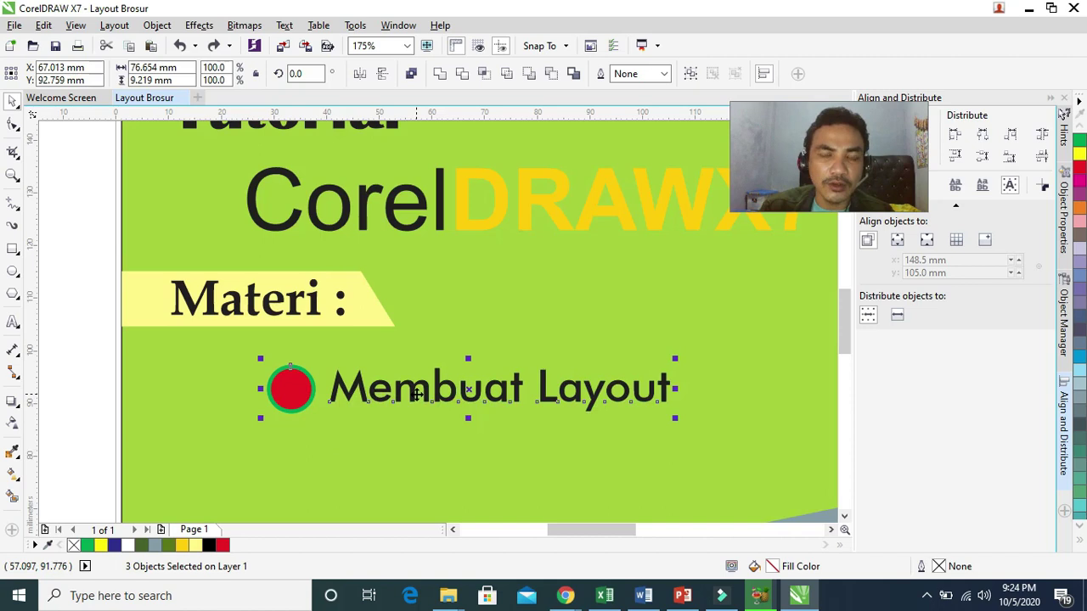
left_click_drag(416, 393, 417, 463)
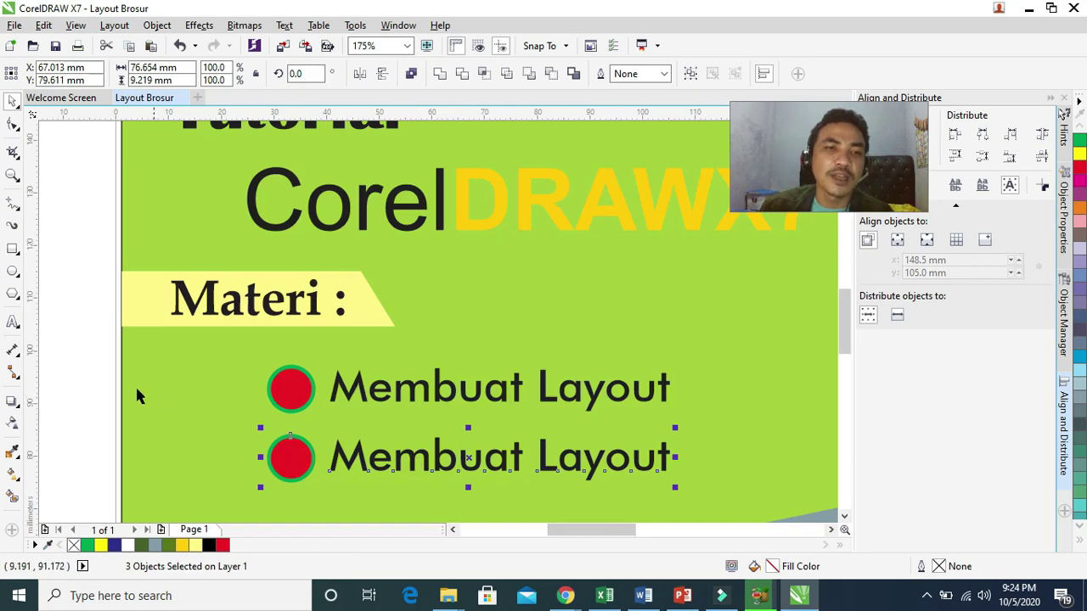
left_click(88, 370)
Replace the word "Layout" in the lower list entry so it reads "Membuat Brosur".
left_click_drag(846, 328, 846, 347)
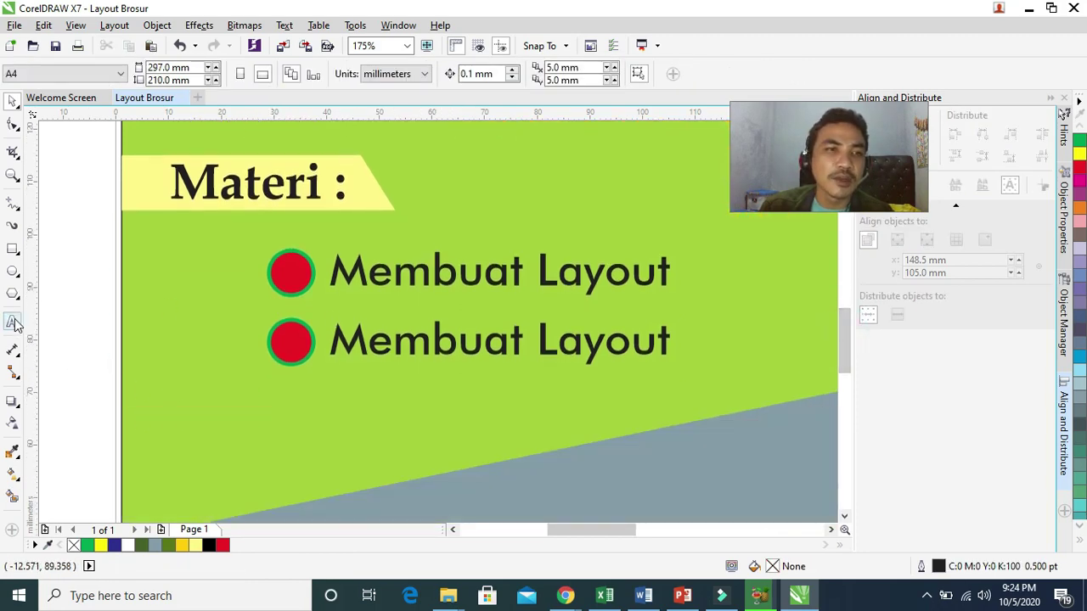
left_click(13, 322)
left_click_drag(539, 341, 671, 338)
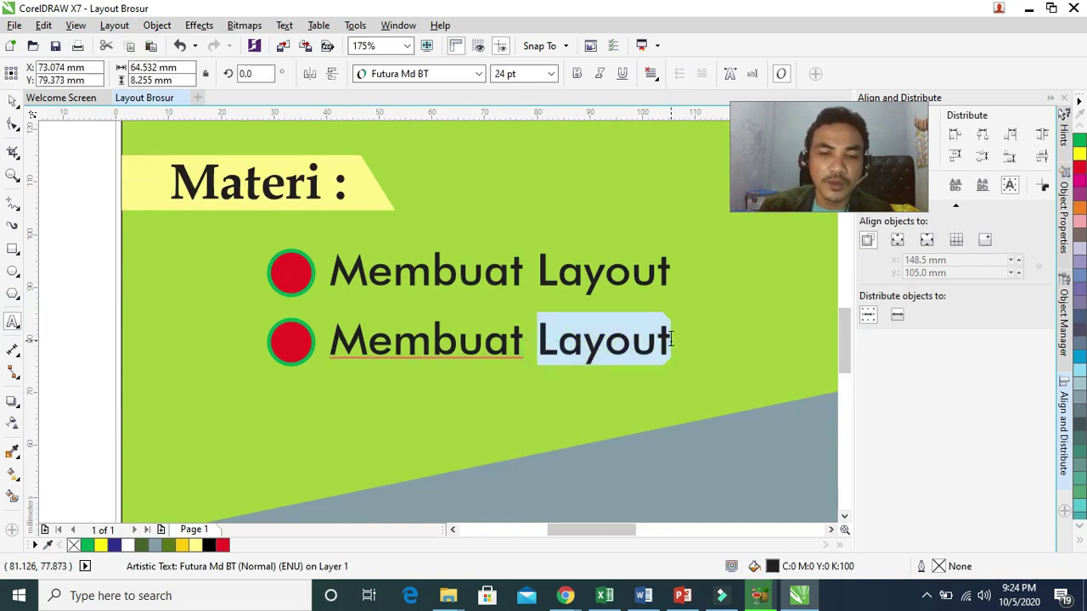
type("Brosur")
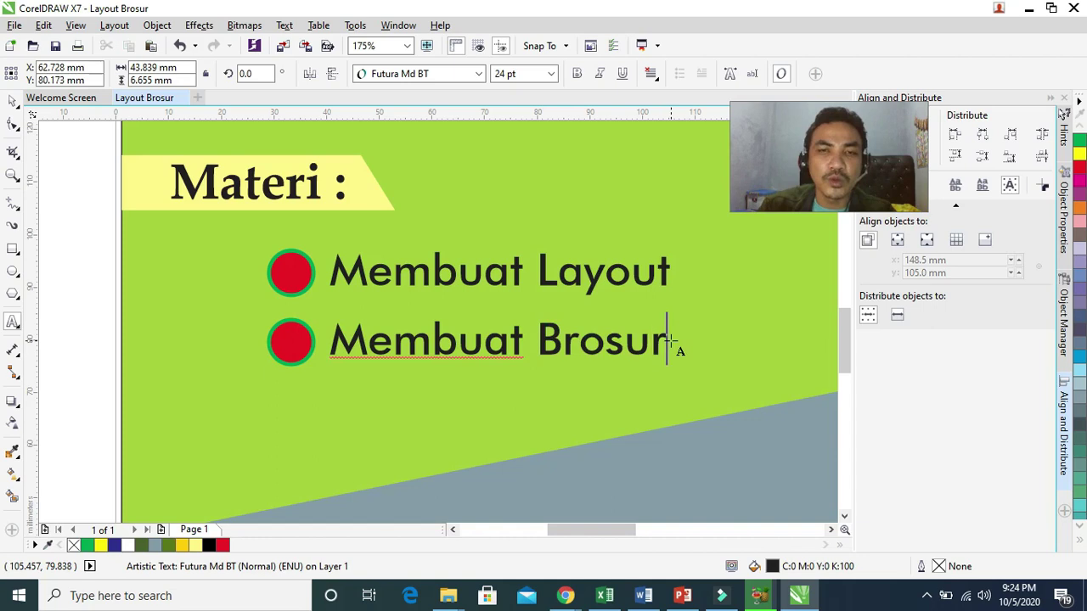
left_click(14, 100)
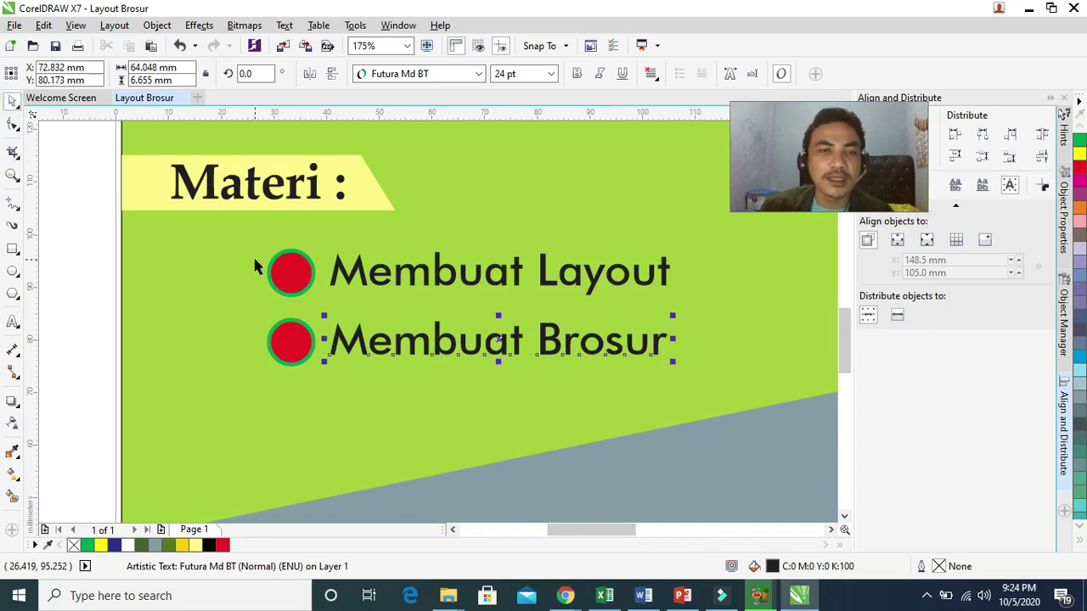
Colour the "Membuat Brosur" text yellow and the "Membuat Layout" text white.
left_click(182, 545)
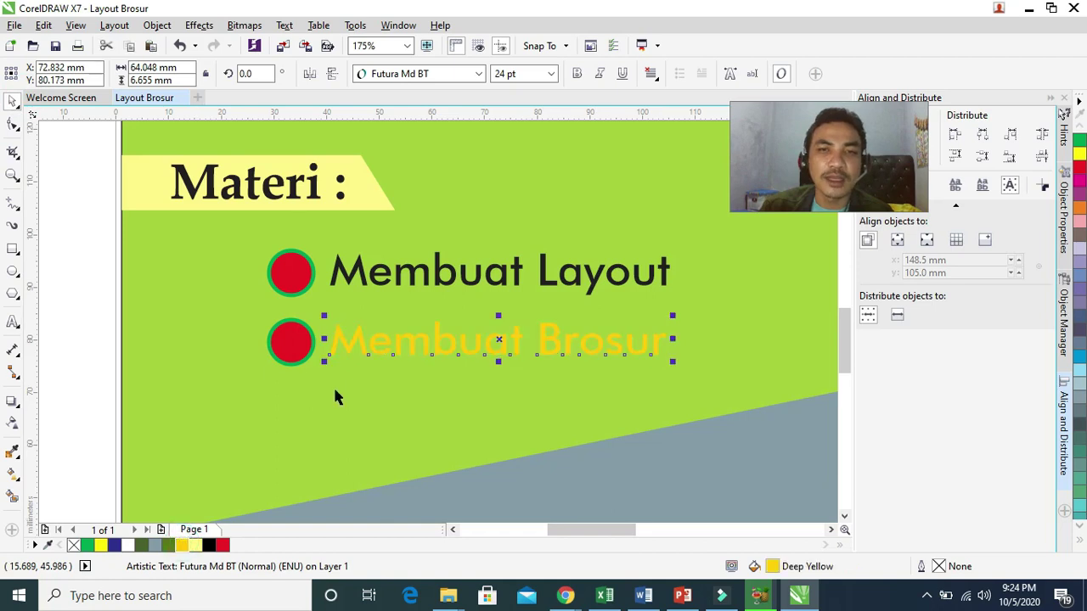
left_click(100, 545)
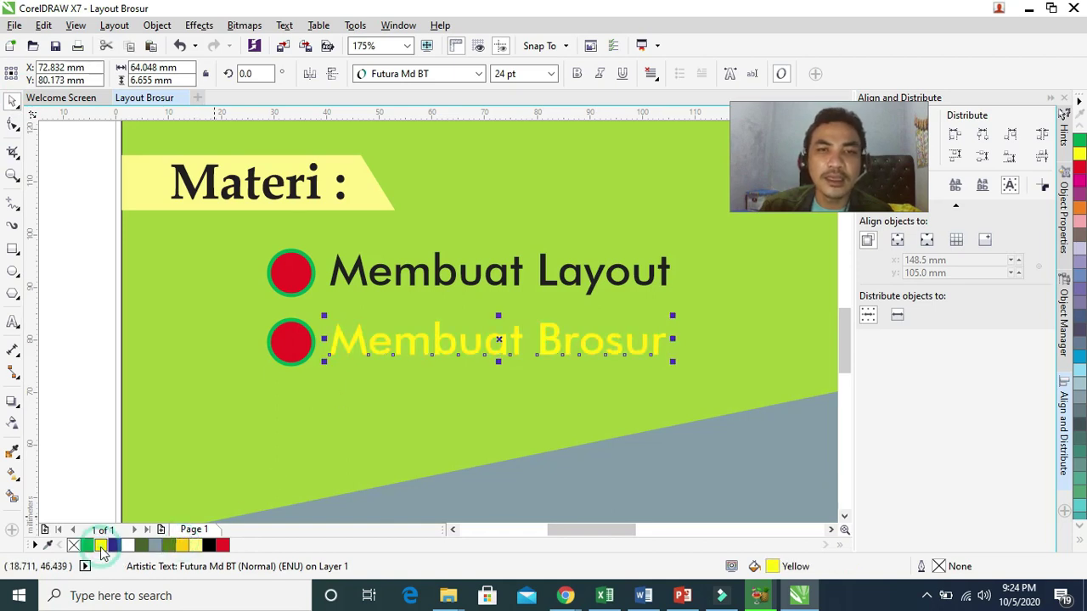
left_click(430, 276)
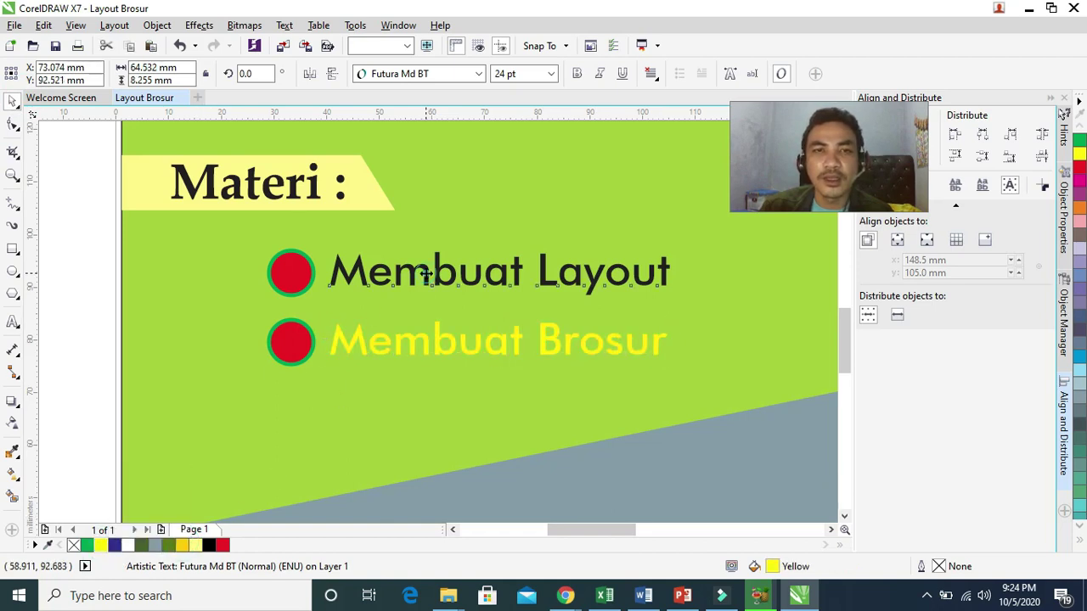
left_click(127, 545)
left_click(49, 343)
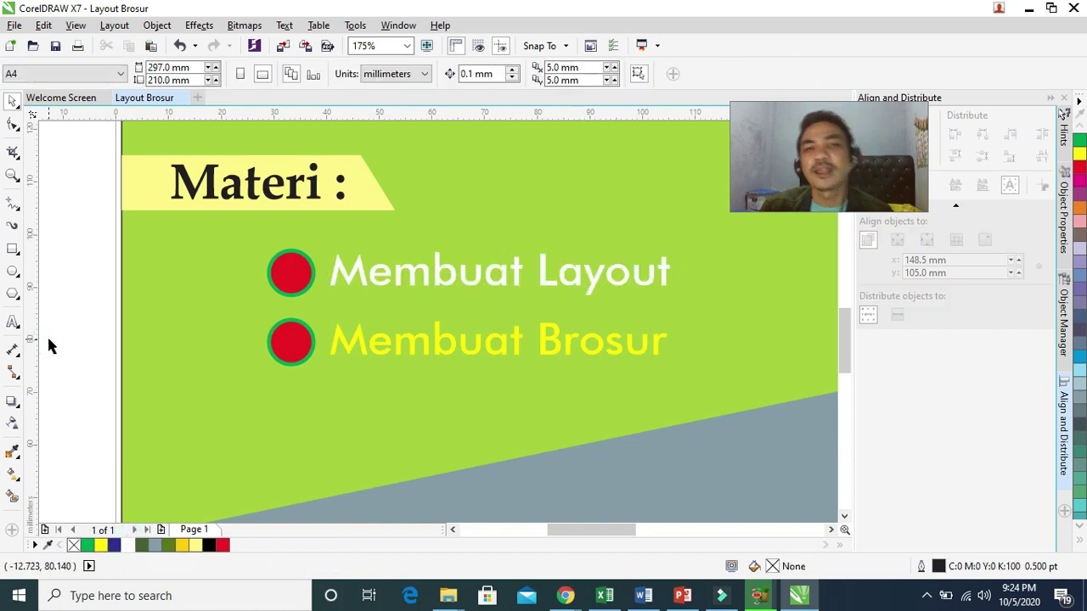
Add the artistic text "Hubungi Kami:" and place it near the right edge of the grey shape on the front panel.
key("shift+F4")
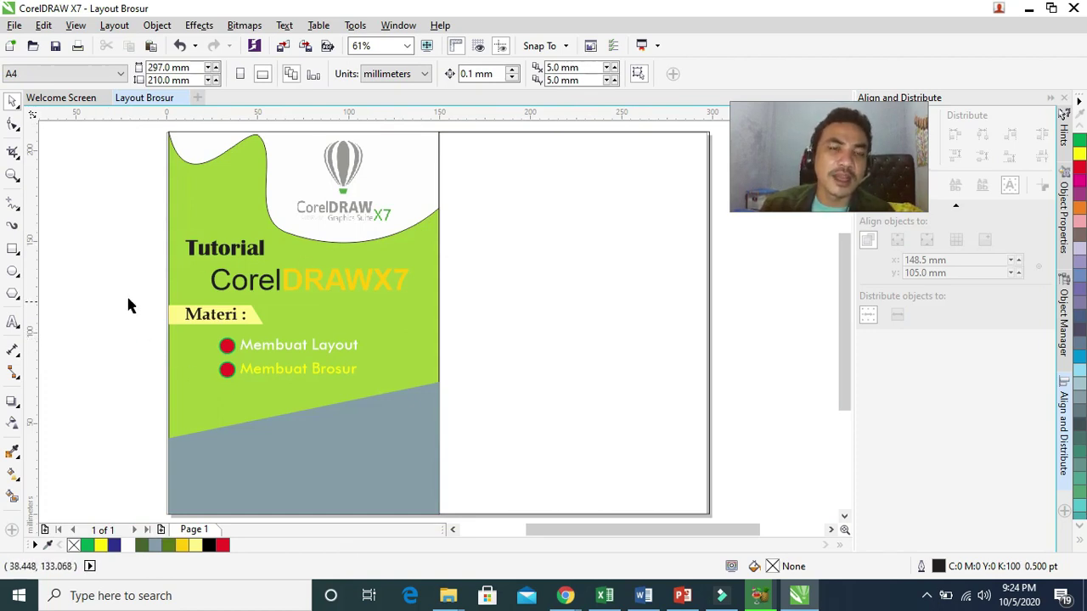
left_click(12, 322)
left_click(81, 370)
type("Hu")
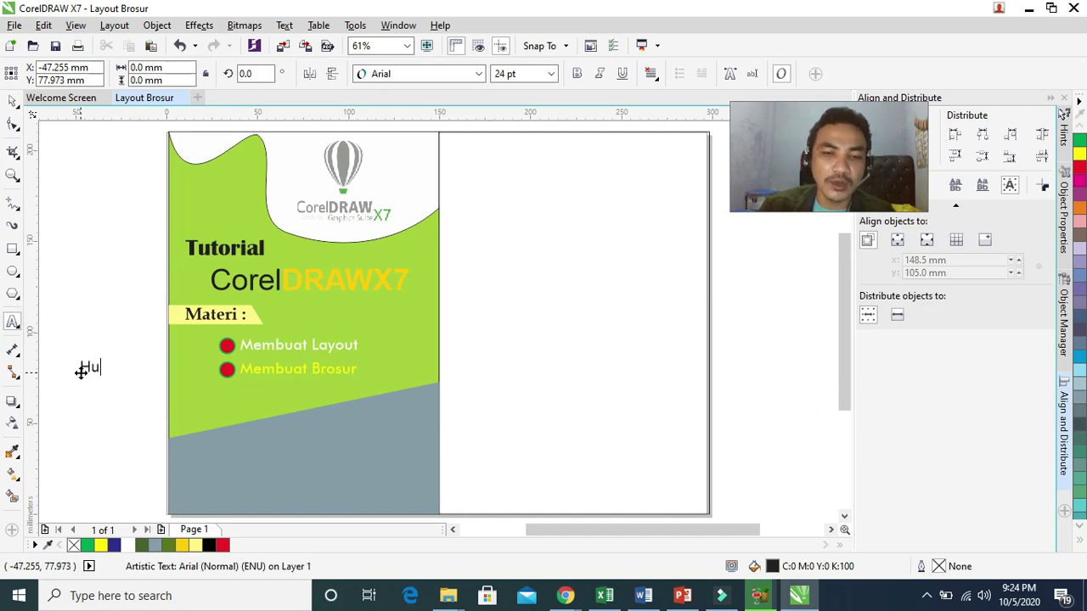
type("bungi Kami:")
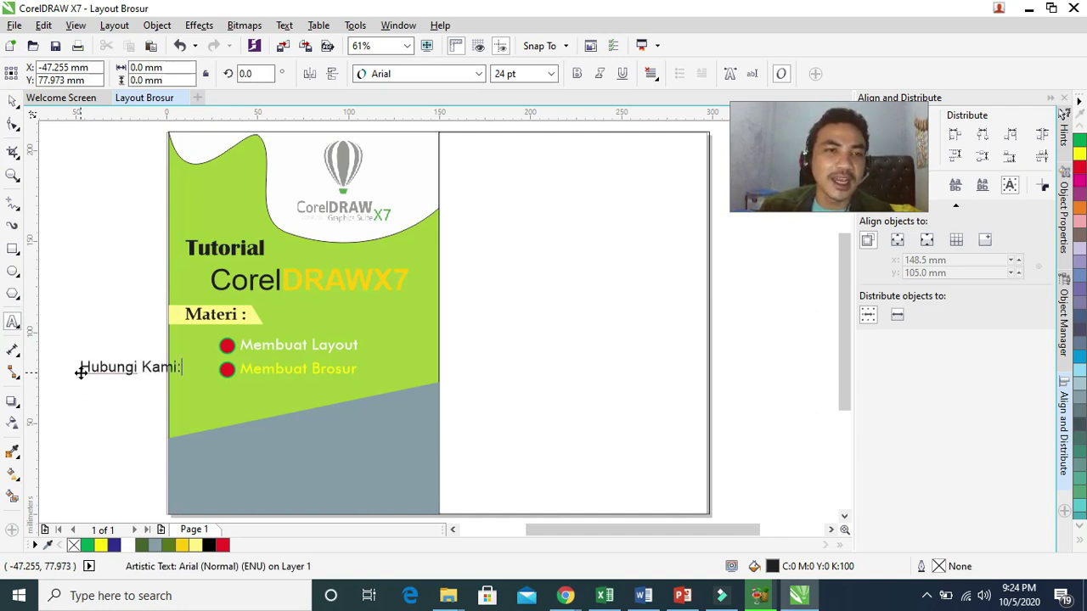
left_click(12, 101)
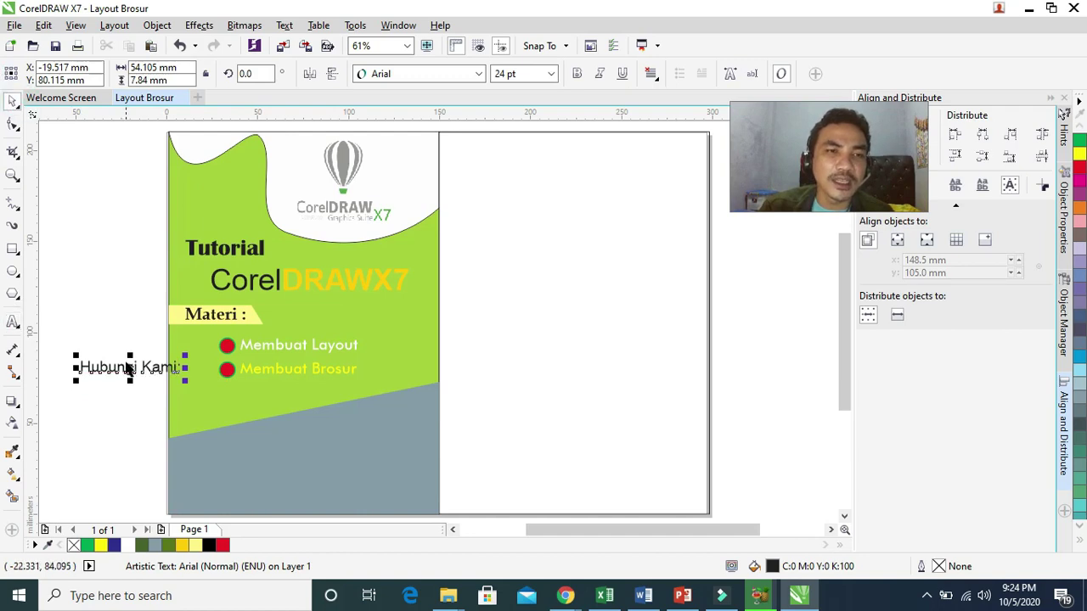
left_click_drag(127, 367, 380, 424)
Format "Hubungi Kami:" in bold Book Antiqua with a black fill and shift it left to fit inside the grey shape.
left_click(478, 74)
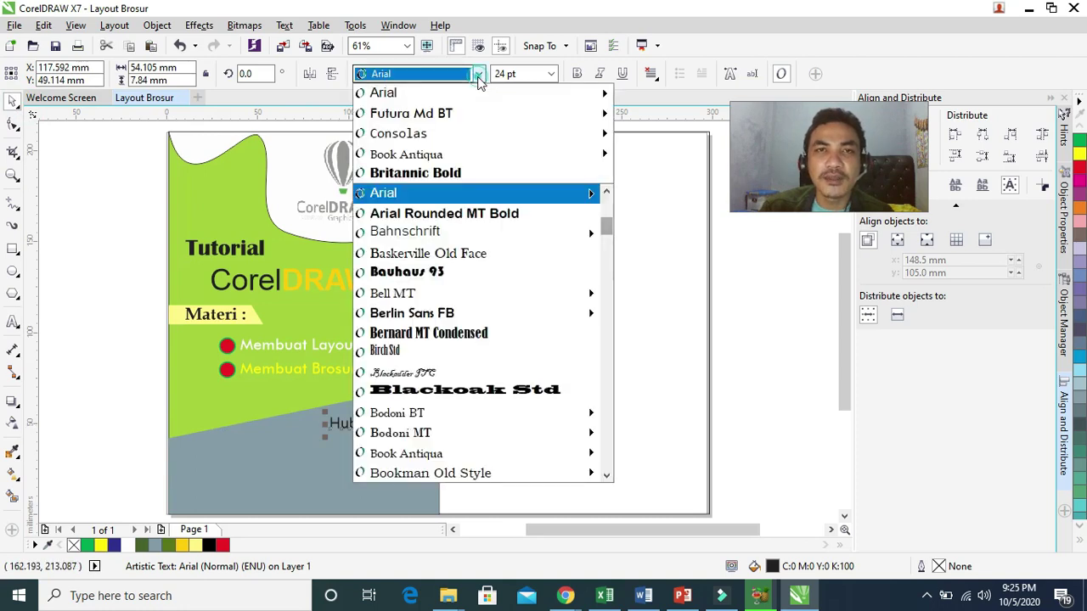
mouse_move(448, 120)
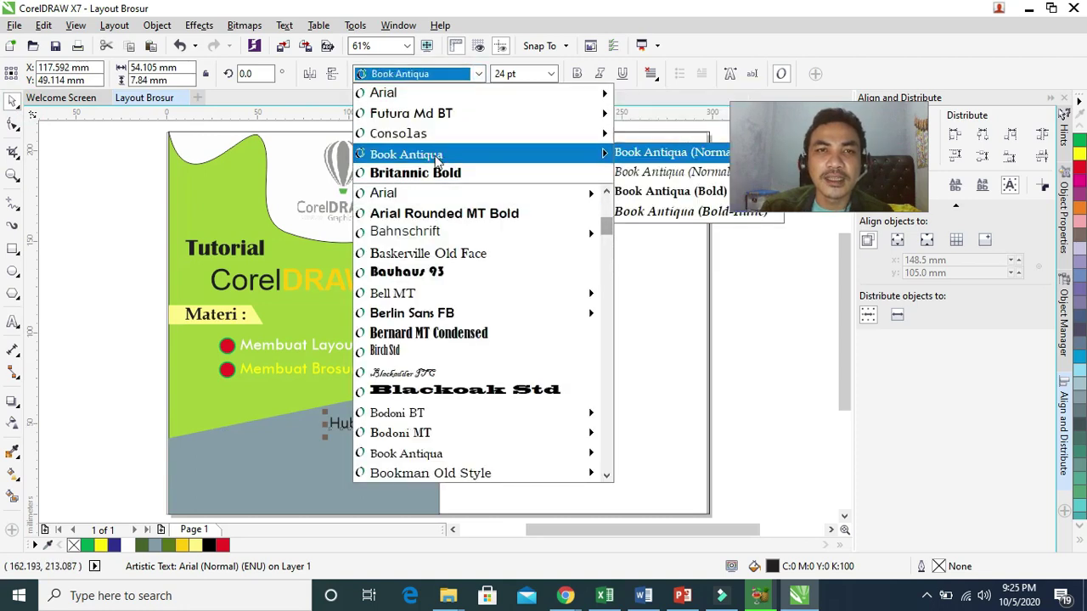
left_click(437, 154)
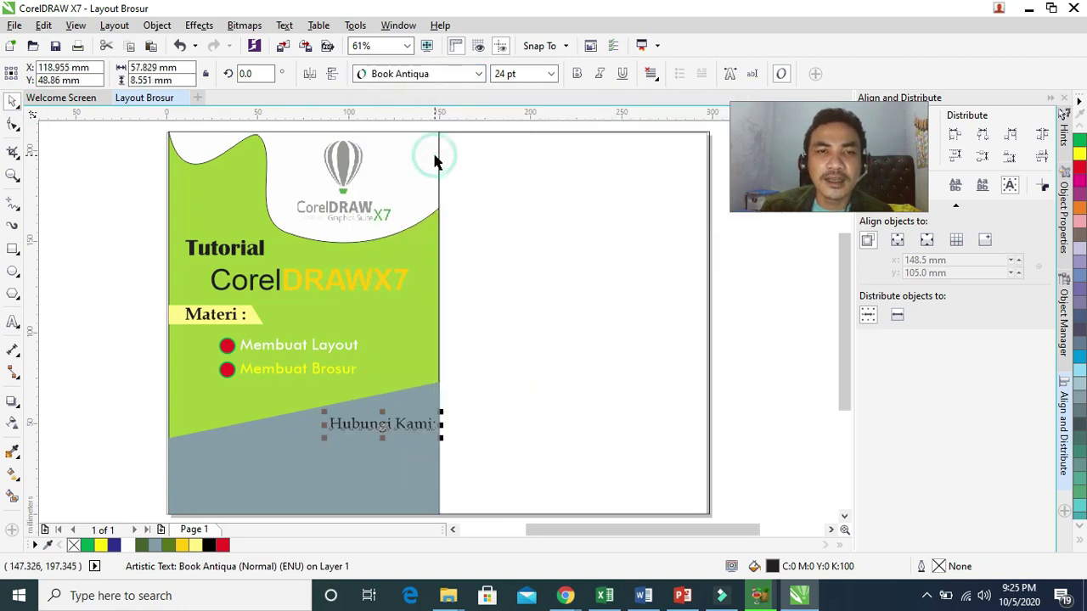
left_click(577, 74)
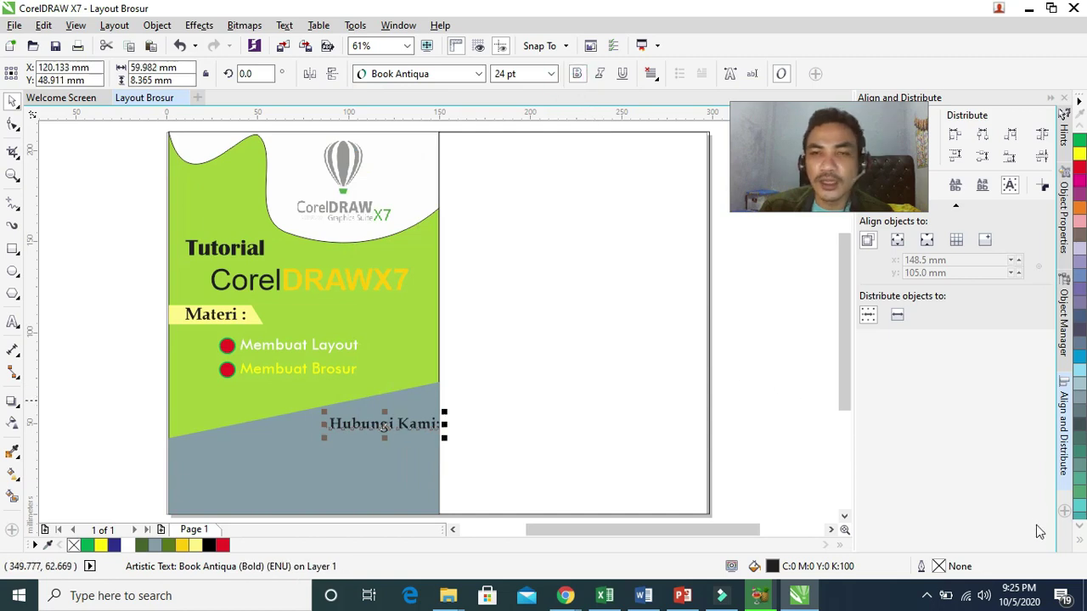
left_click(211, 545)
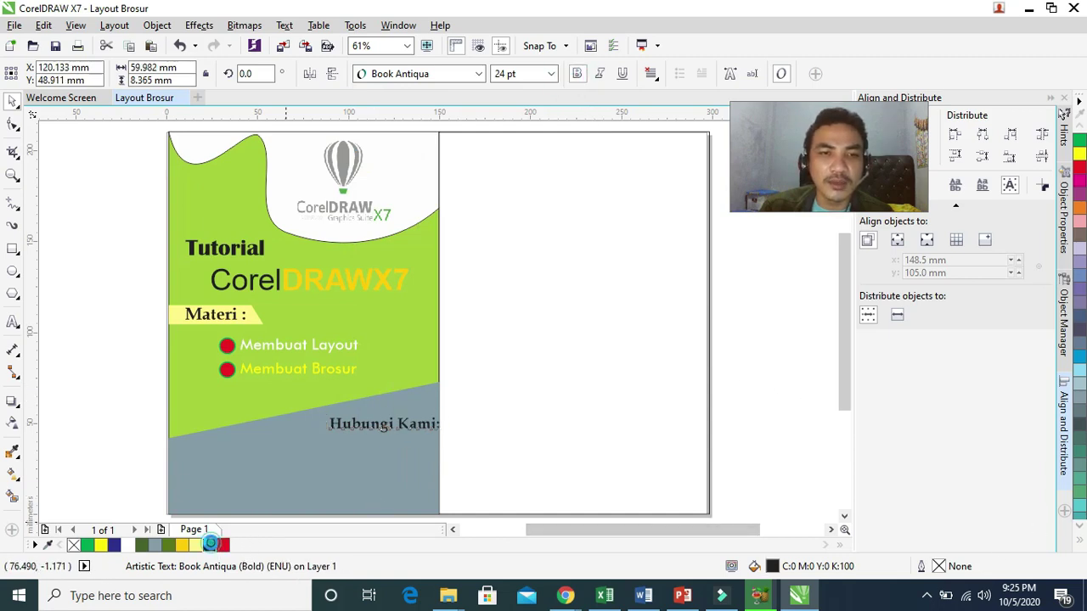
left_click_drag(424, 430, 415, 430)
Add a two-line artistic text with the street address and telephone number, and place it on the grey shape below "Hubungi Kami:".
left_click(12, 322)
left_click(79, 414)
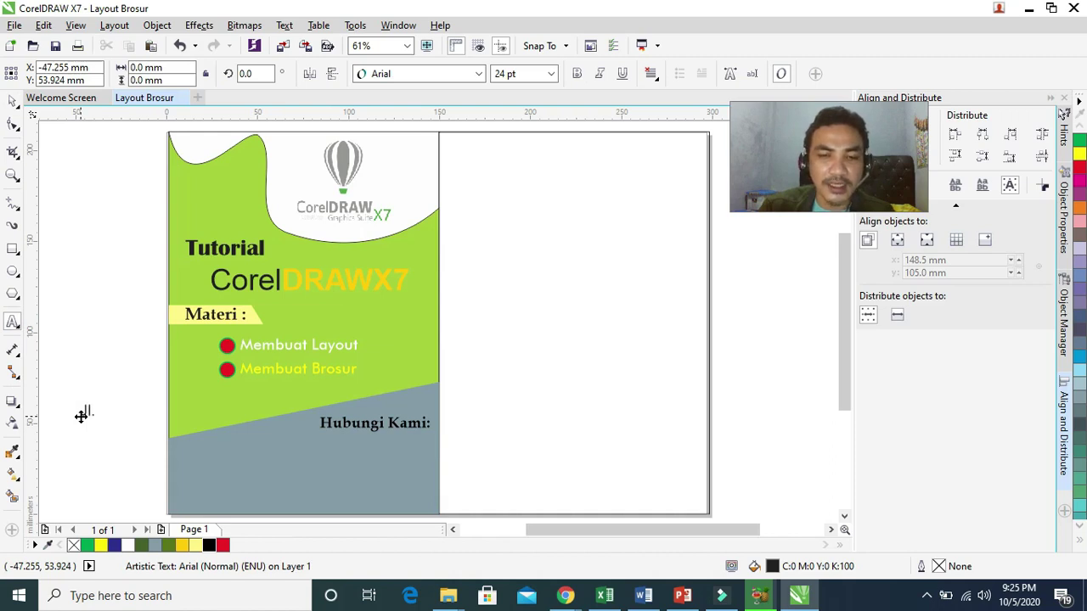
type("Jl. Suk")
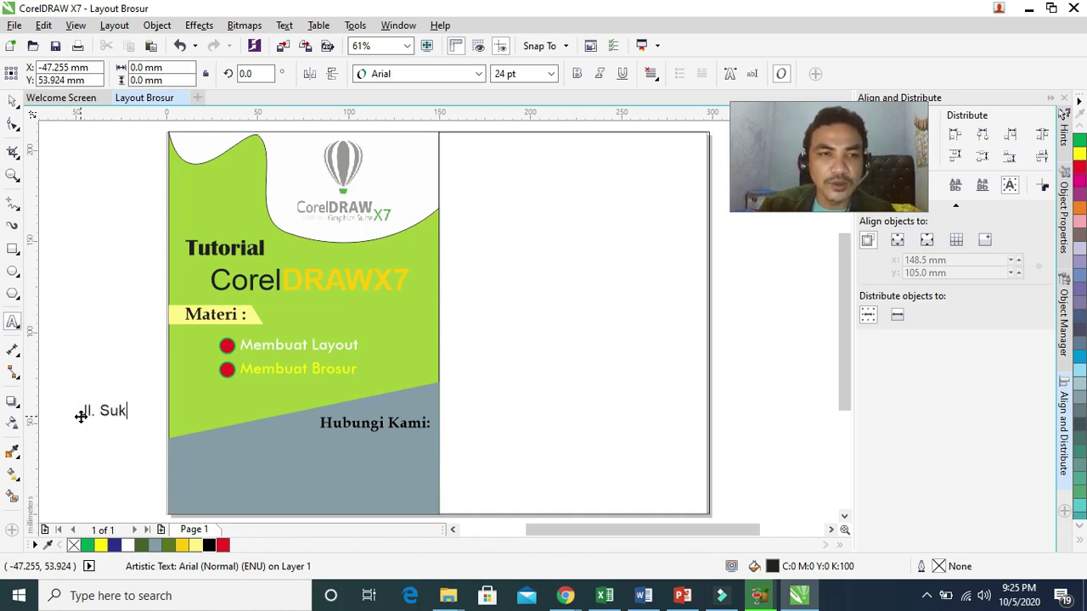
type("a-")
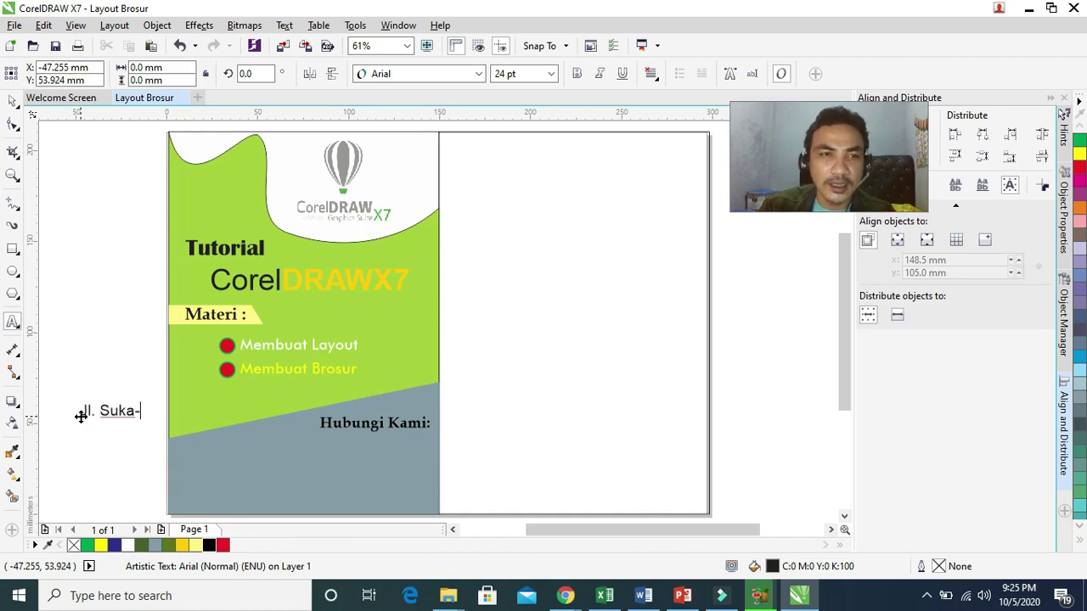
type("Suka")
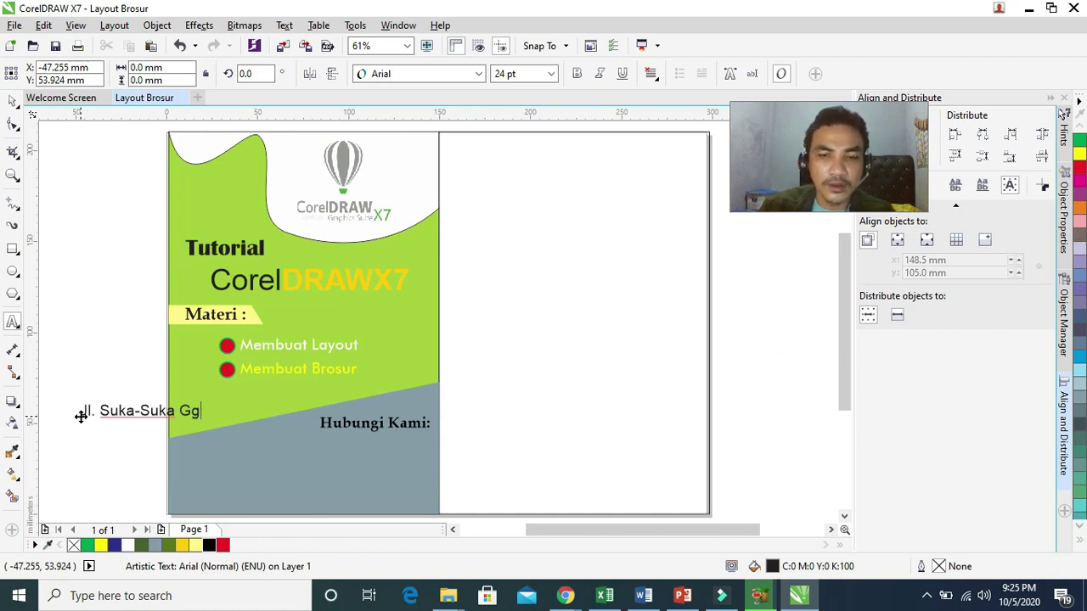
type("Gg. Mau No. 200")
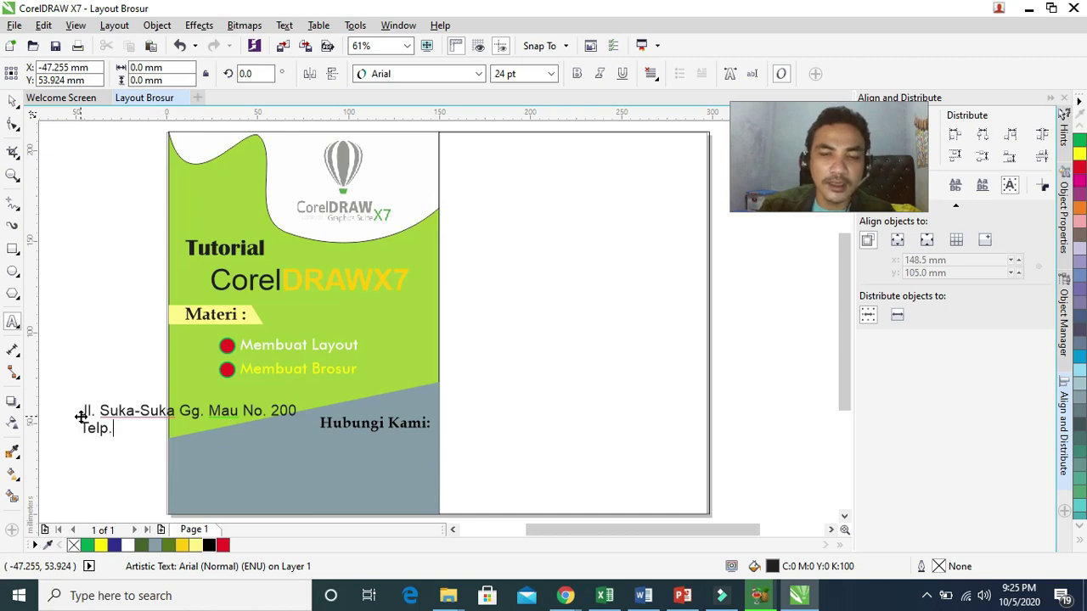
type("45552888")
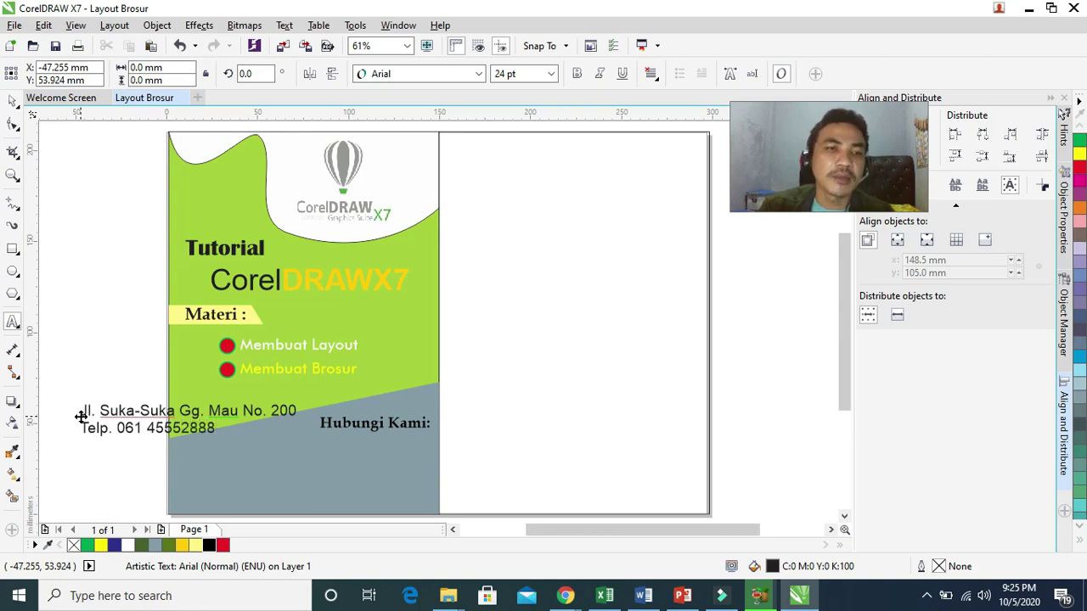
left_click(13, 101)
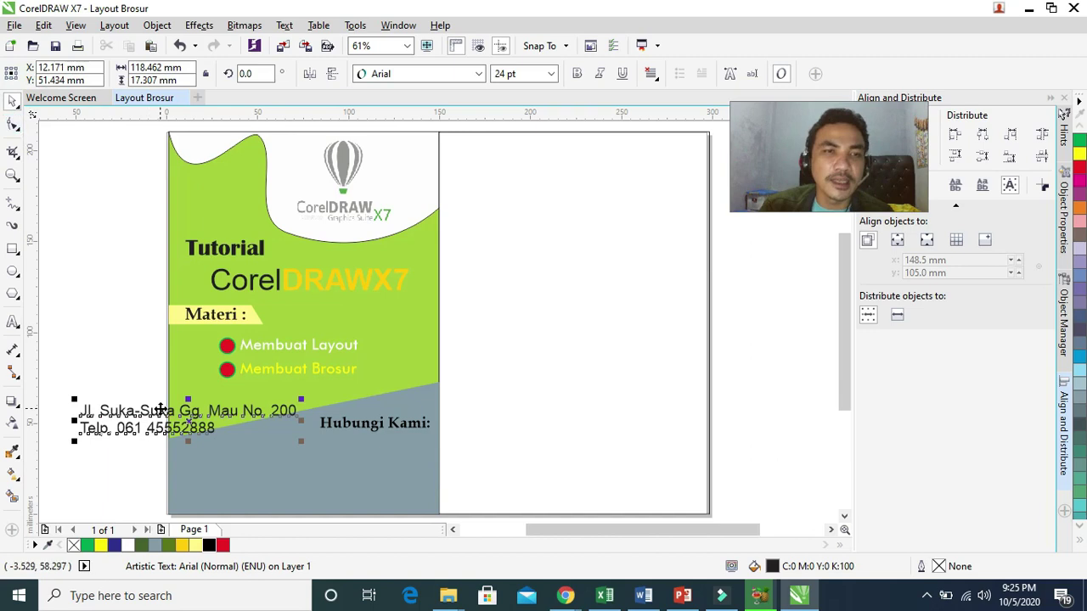
left_click_drag(161, 410, 304, 448)
Set the address and telephone text in Futura Md BT, enlarge it to about 26 pt, and move it lower within the grey shape.
left_click(478, 74)
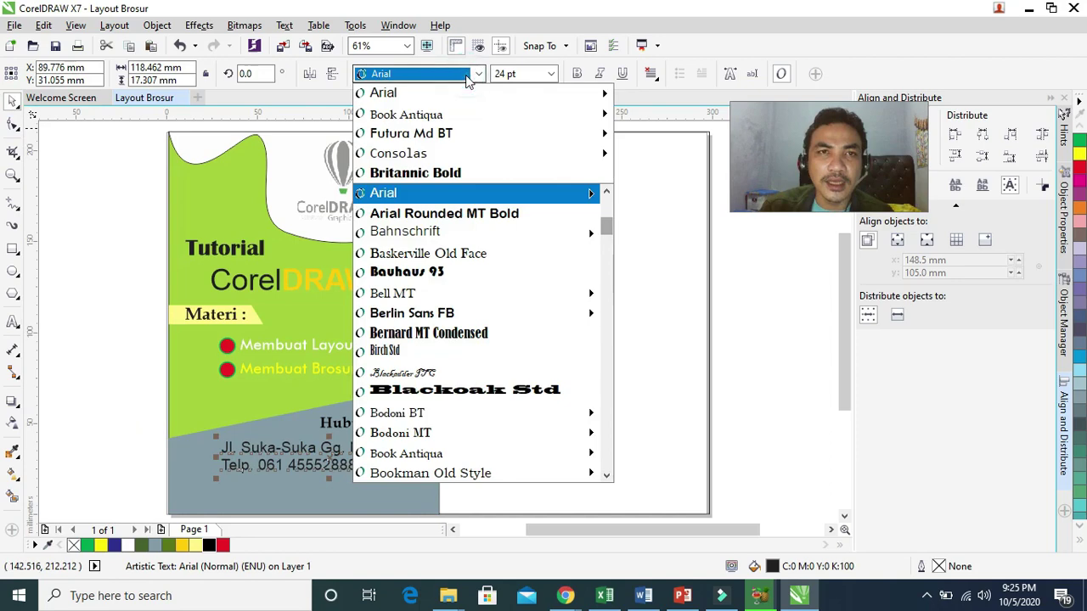
left_click(431, 138)
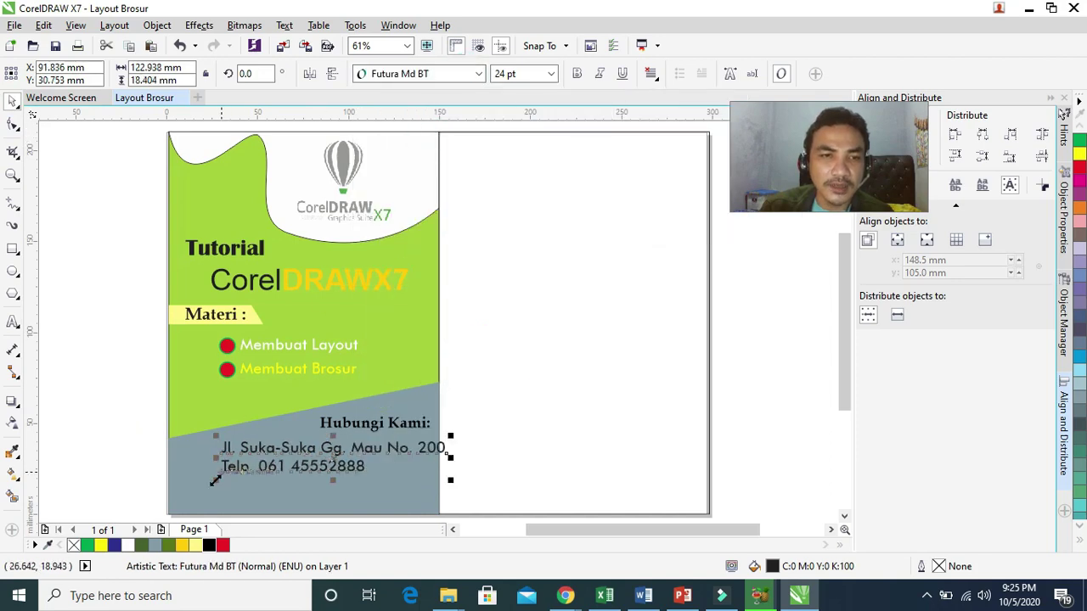
left_click_drag(213, 480, 197, 487)
left_click_drag(258, 449, 242, 465)
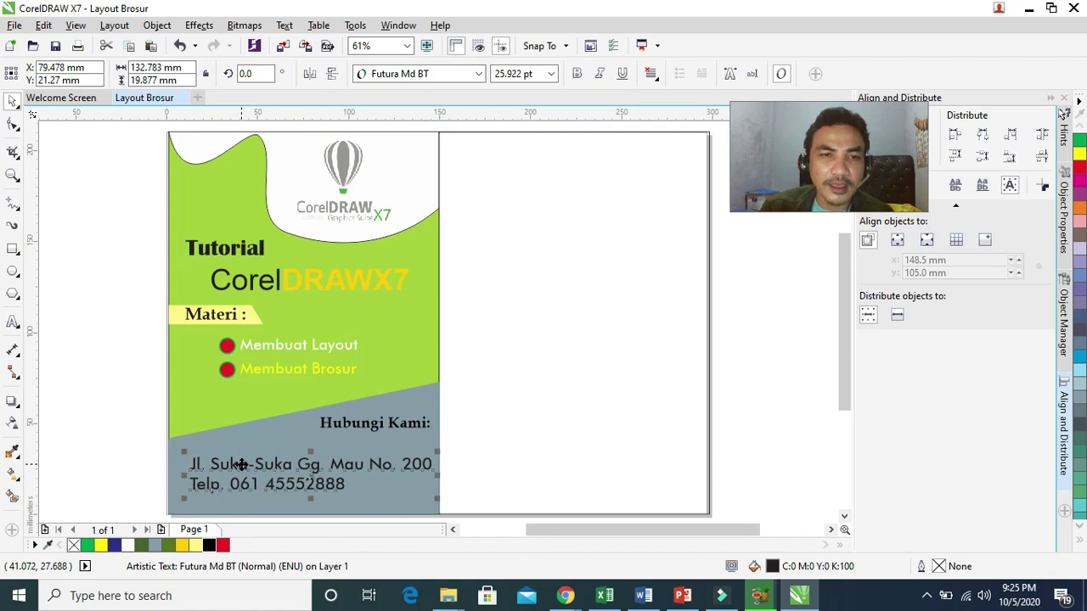
Right-align the two lines of the address and telephone text.
left_click(651, 77)
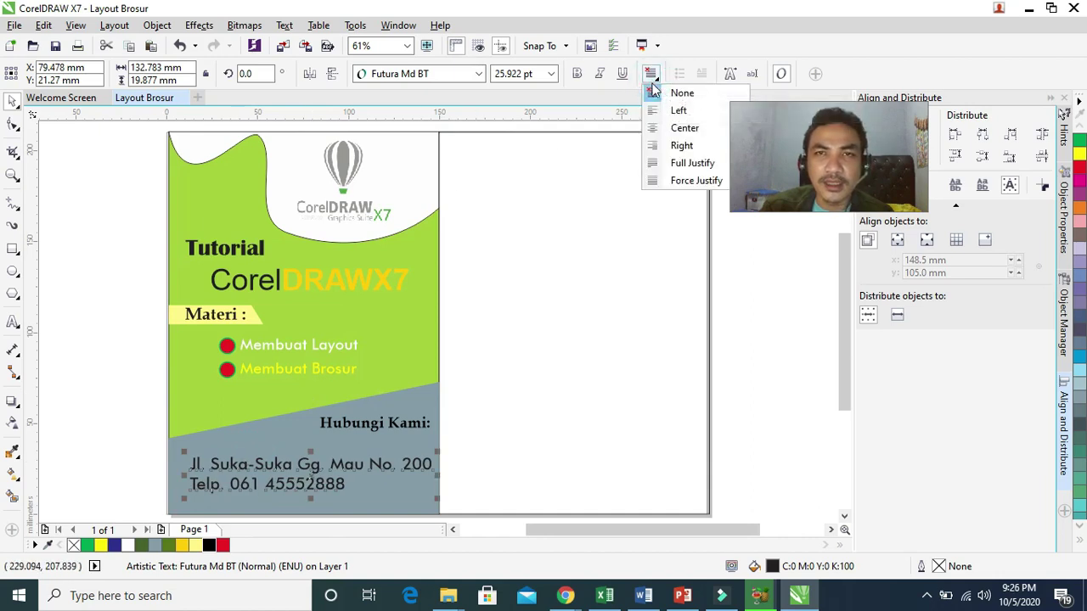
left_click(666, 129)
left_click(677, 146)
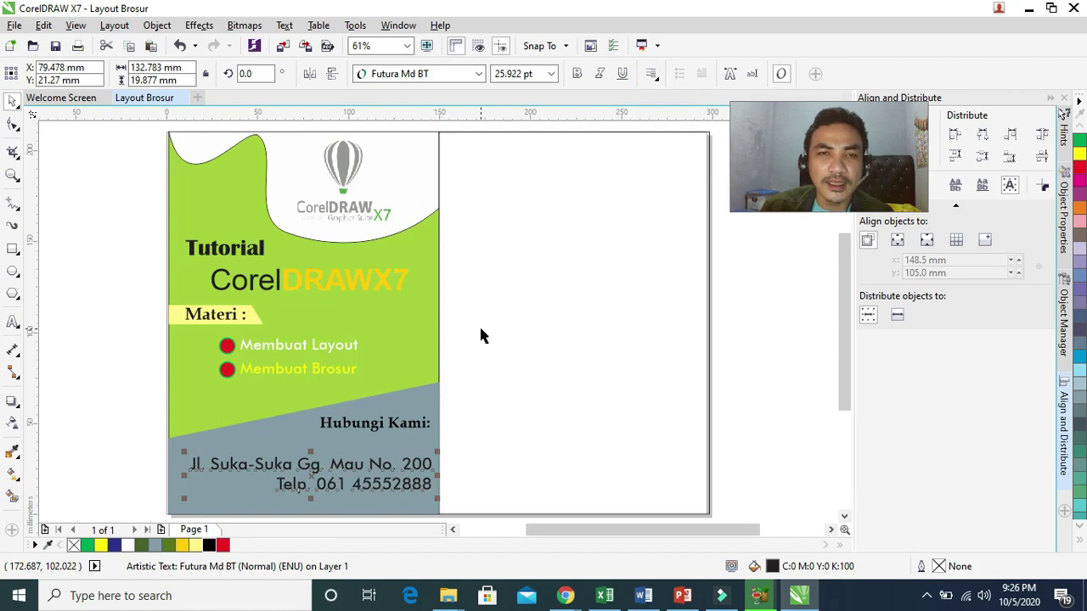
Centre-align the two lines of the address and telephone text and make them bold.
left_click(650, 74)
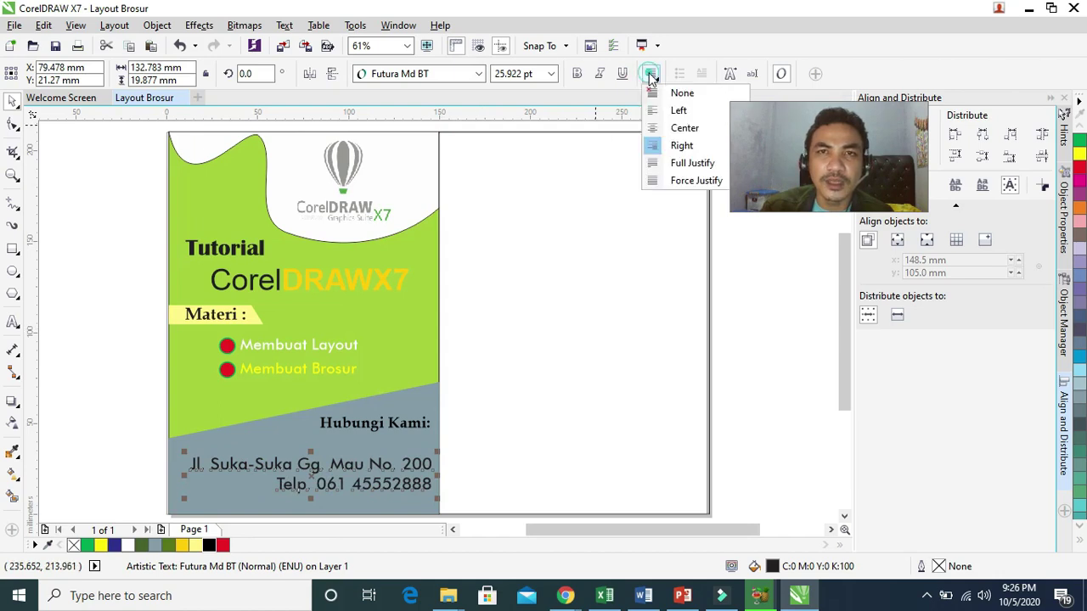
left_click(679, 163)
left_click(672, 128)
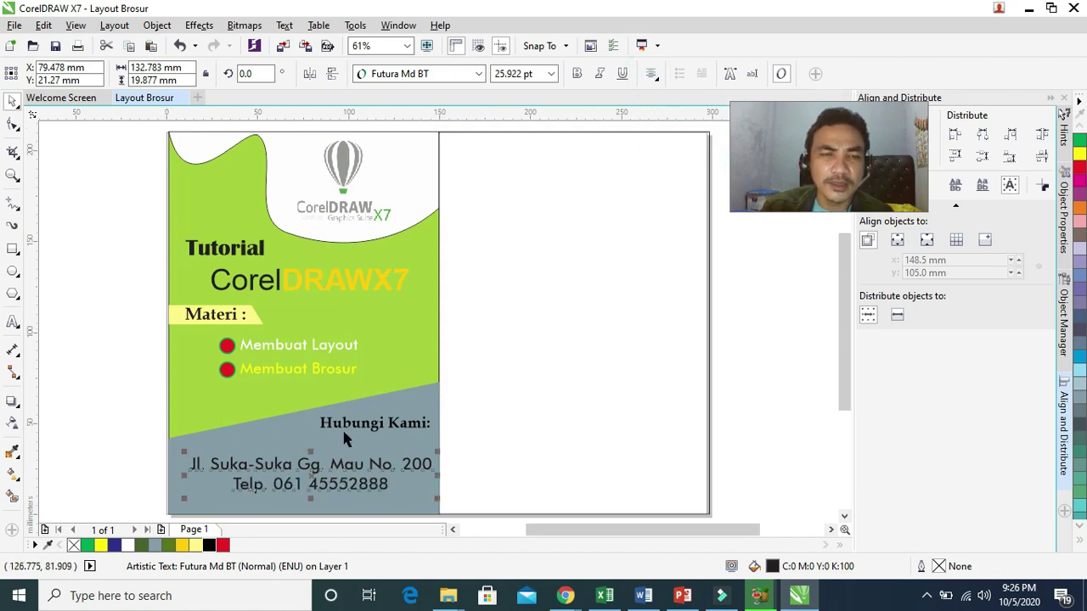
left_click(579, 76)
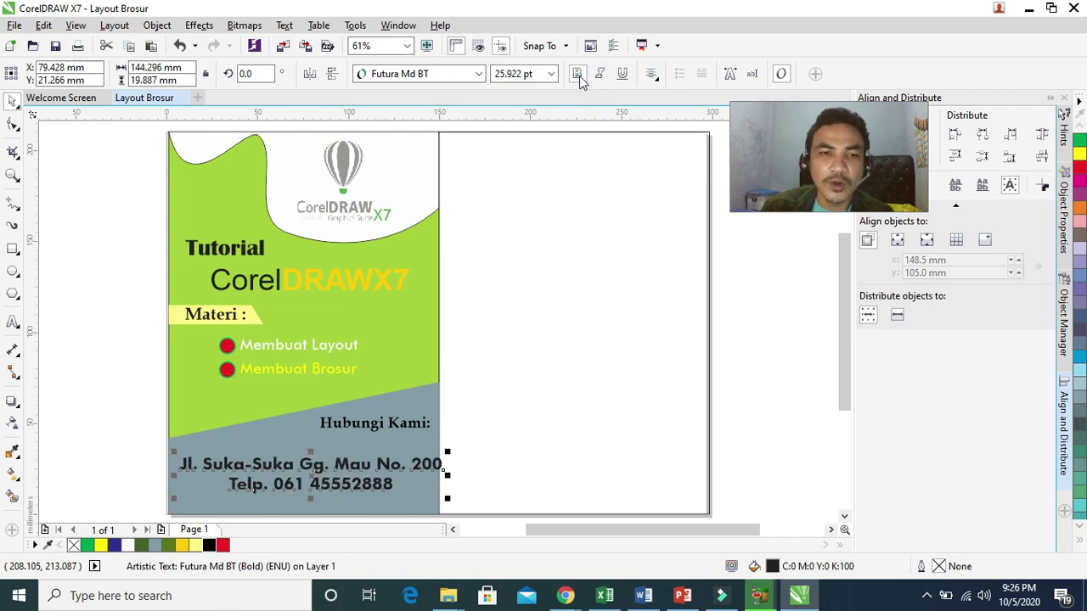
Centre "Hubungi Kami:" above the address text and shrink the address text to about 22.4 pt so both fit inside the grey shape.
left_click(374, 427)
left_click_drag(374, 427, 309, 446)
left_click(319, 472)
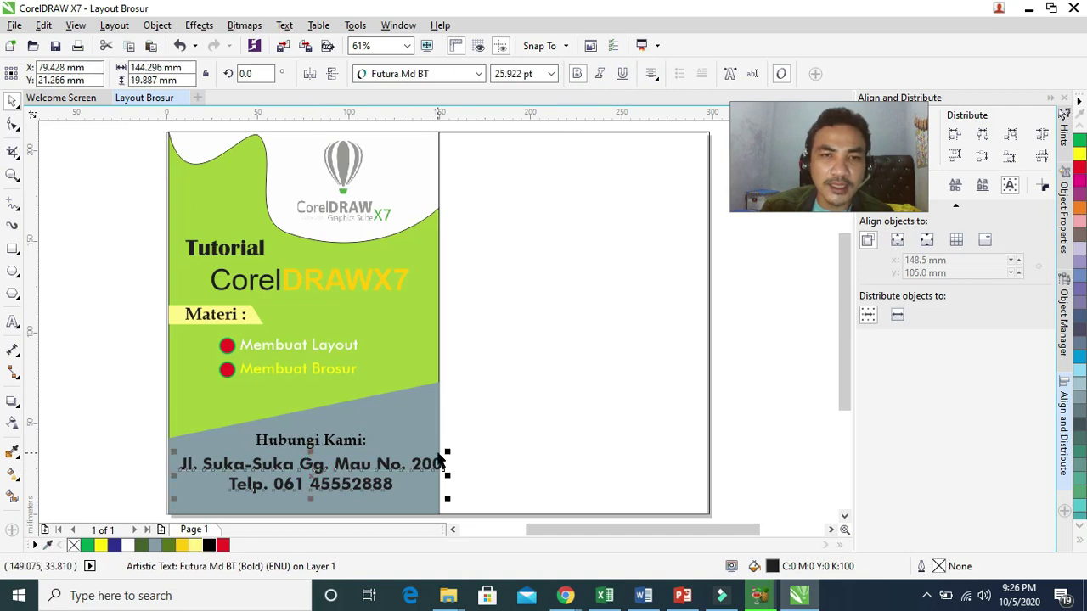
left_click_drag(444, 455, 341, 446)
left_click(342, 443)
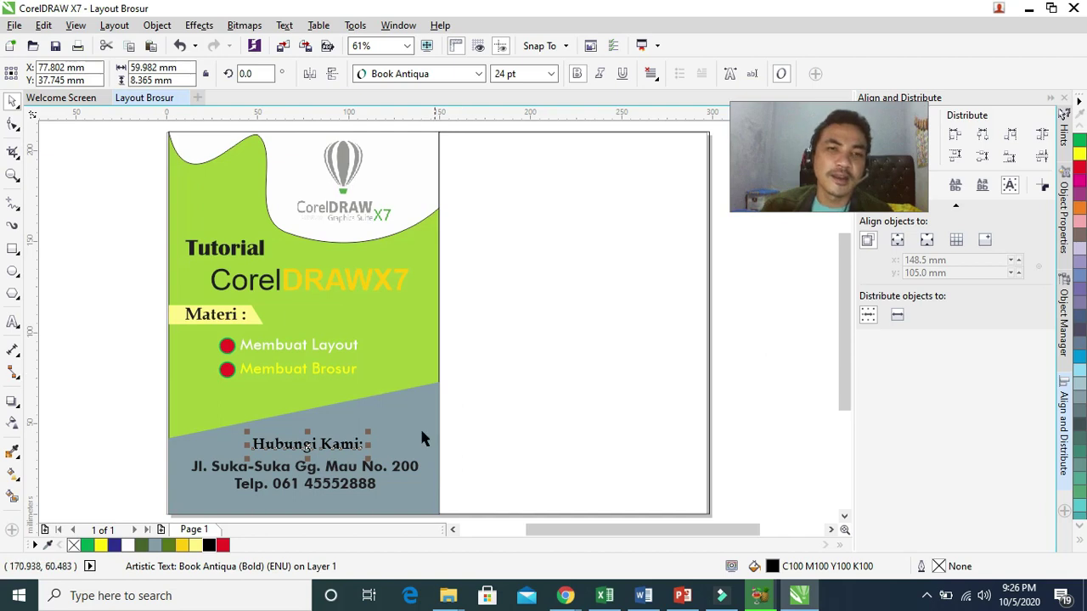
Fill the address and telephone text with yellow.
left_click(365, 471)
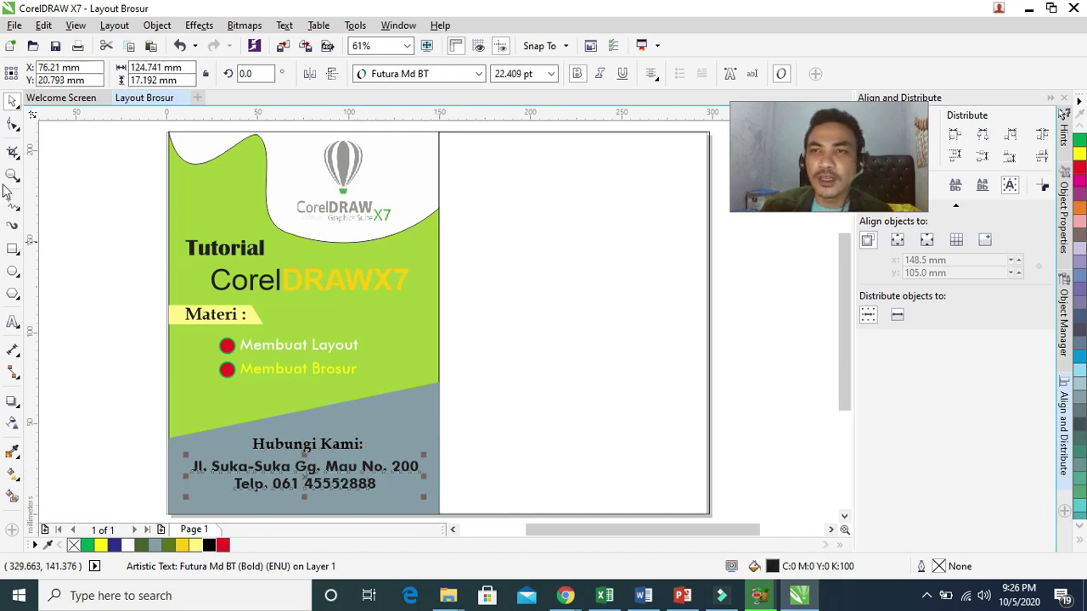
left_click(1079, 154)
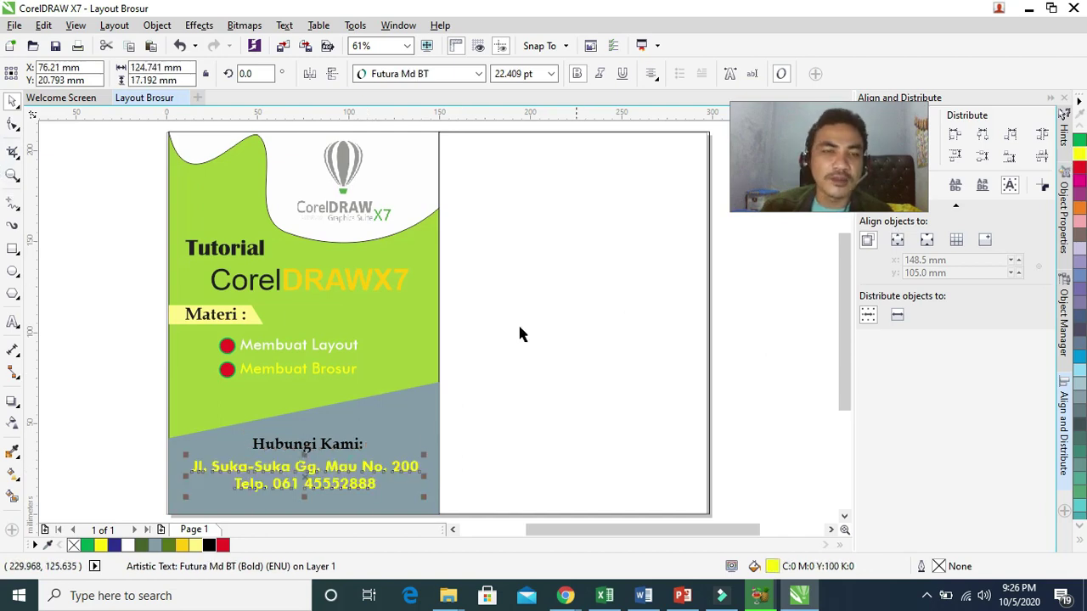
left_click(348, 445)
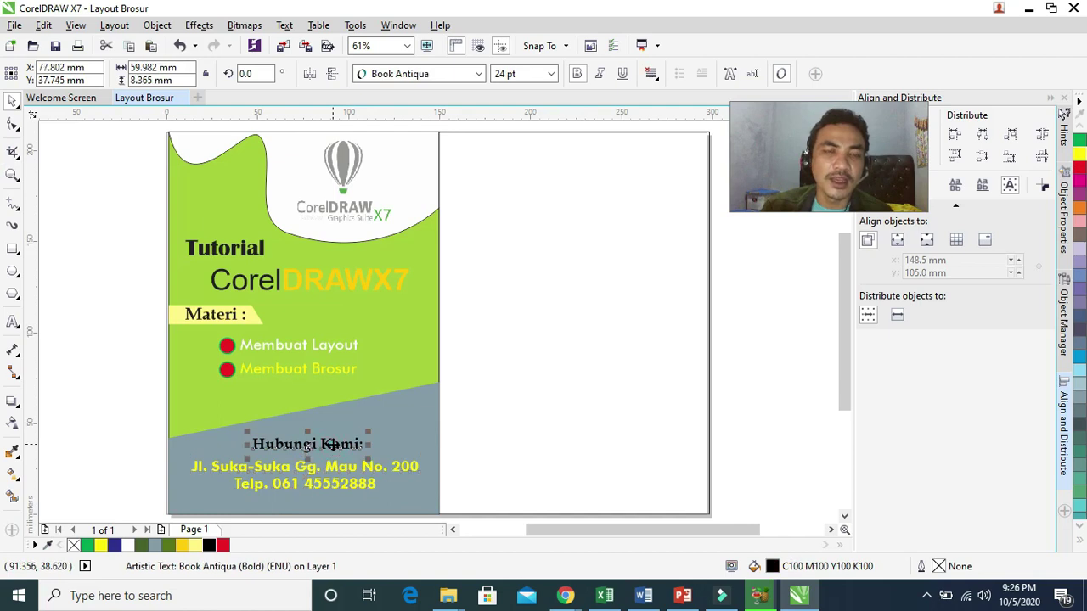
Delete the empty rectangle covering the right half of the page.
left_click(124, 396)
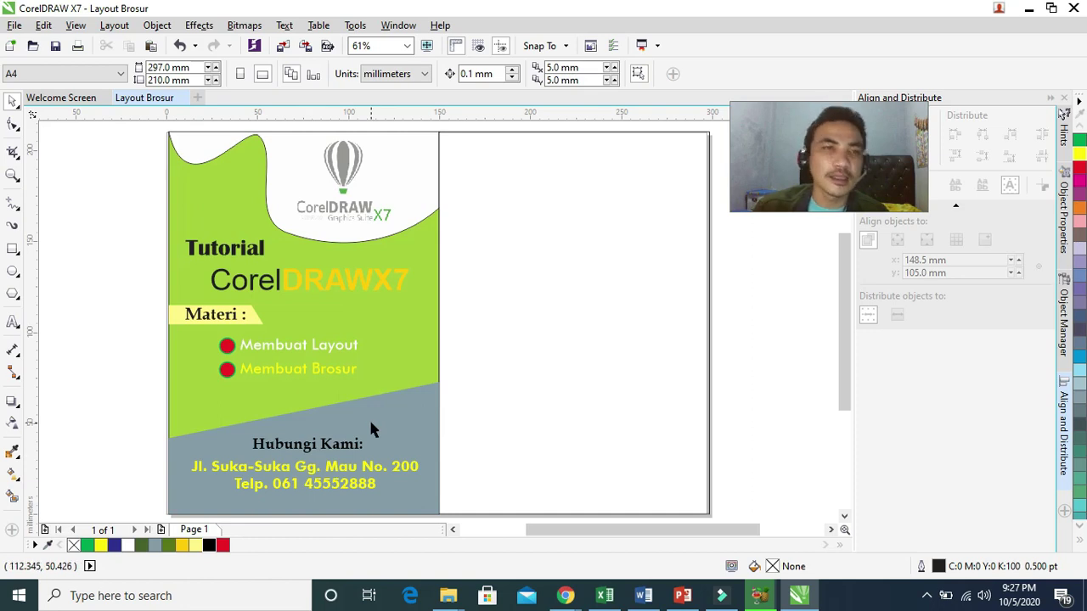
left_click(579, 280)
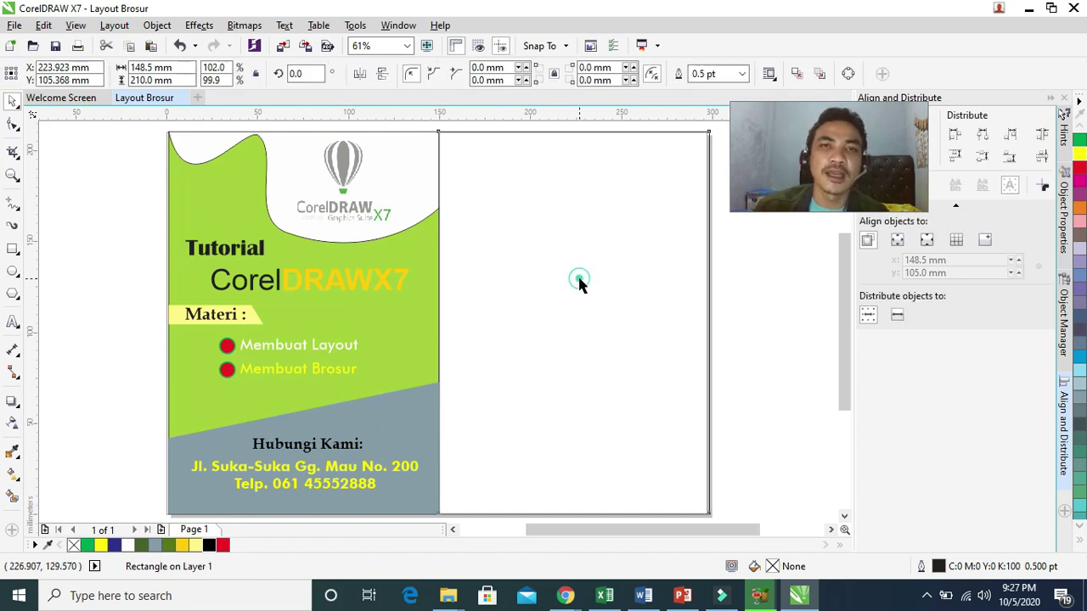
key("Delete")
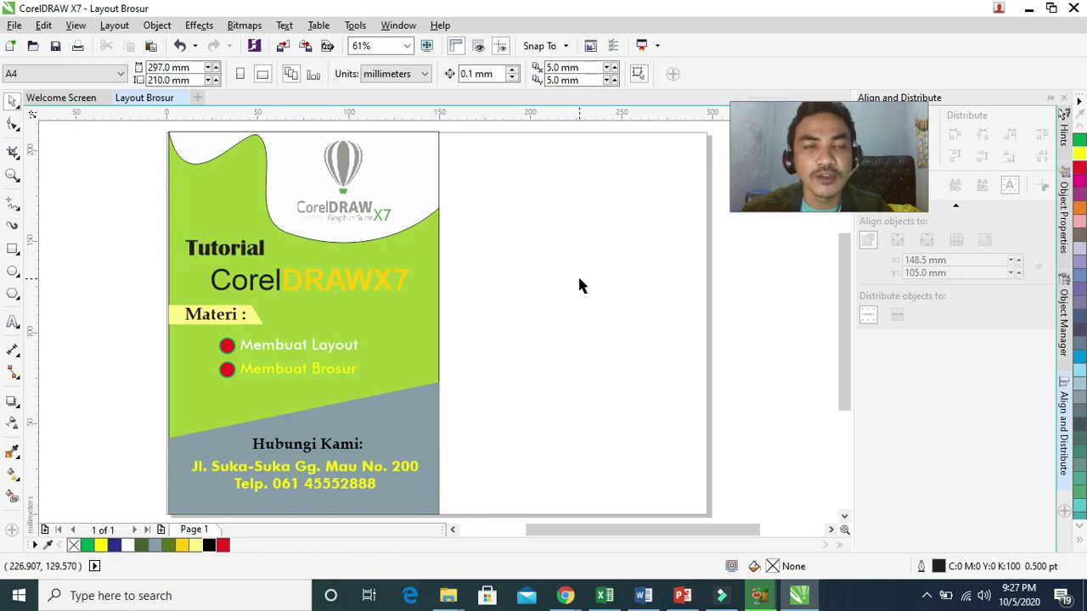
Select all remaining brochure objects, remove their outlines, and group them.
key("ctrl+a")
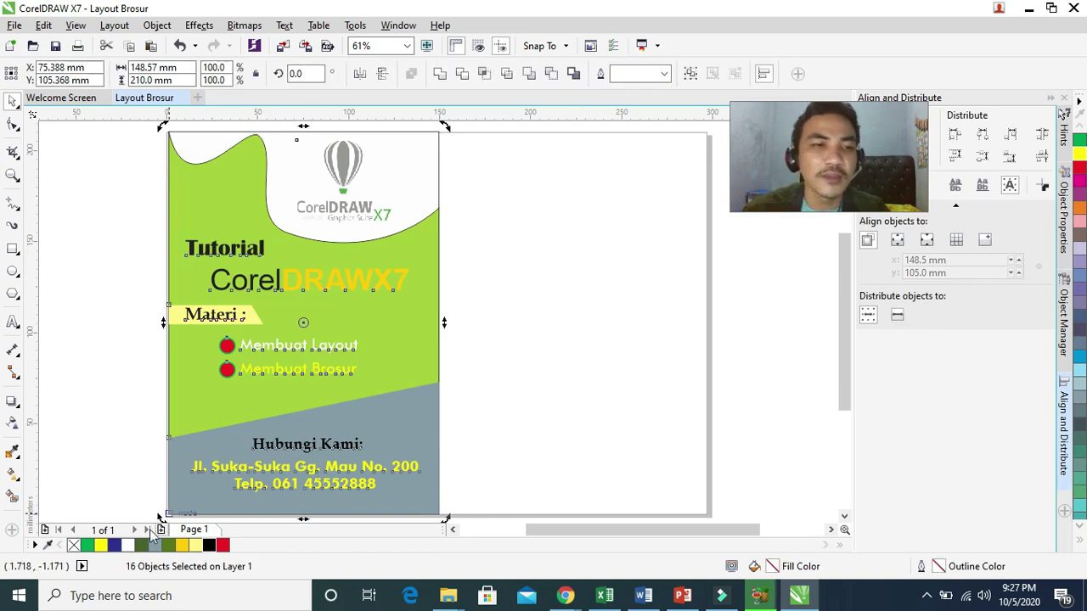
right_click(73, 545)
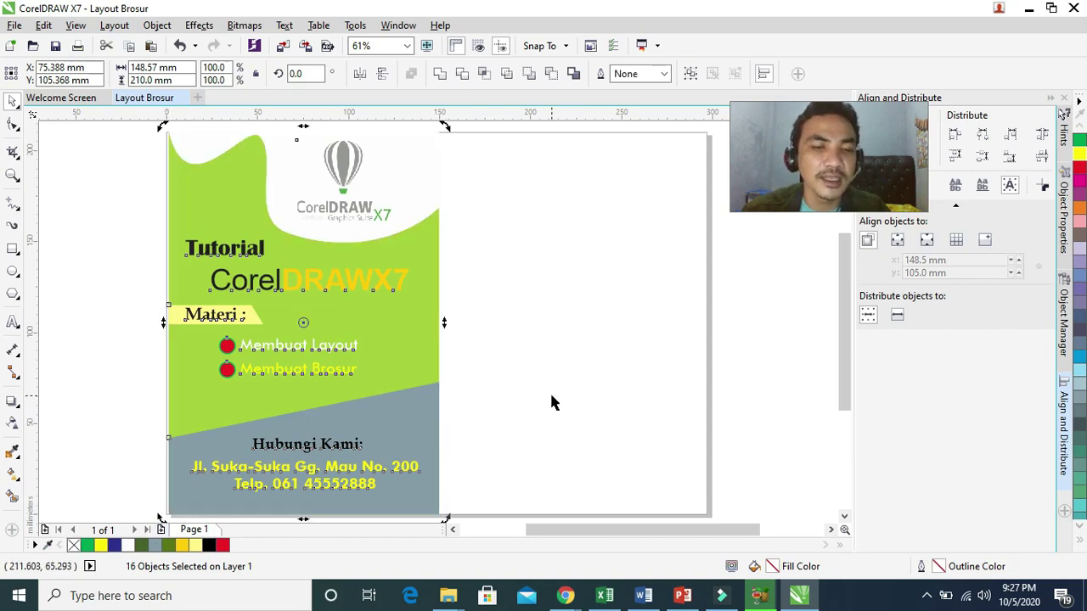
key("ctrl+g")
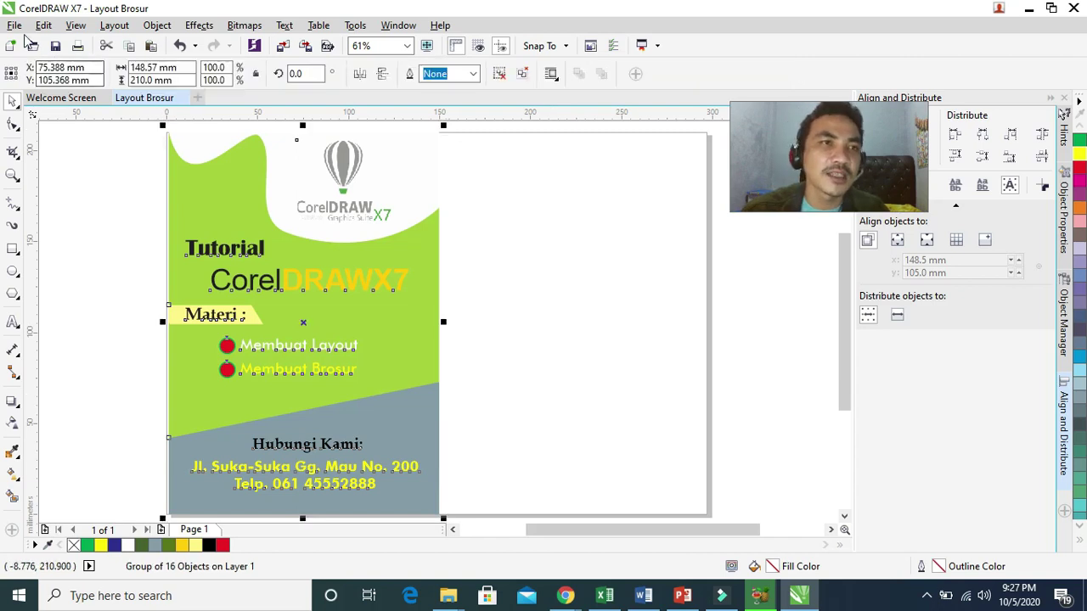
Start exporting the brochure as "Layout Brosur" in the PNG - Portable Network Graphics format.
left_click(14, 25)
left_click(78, 288)
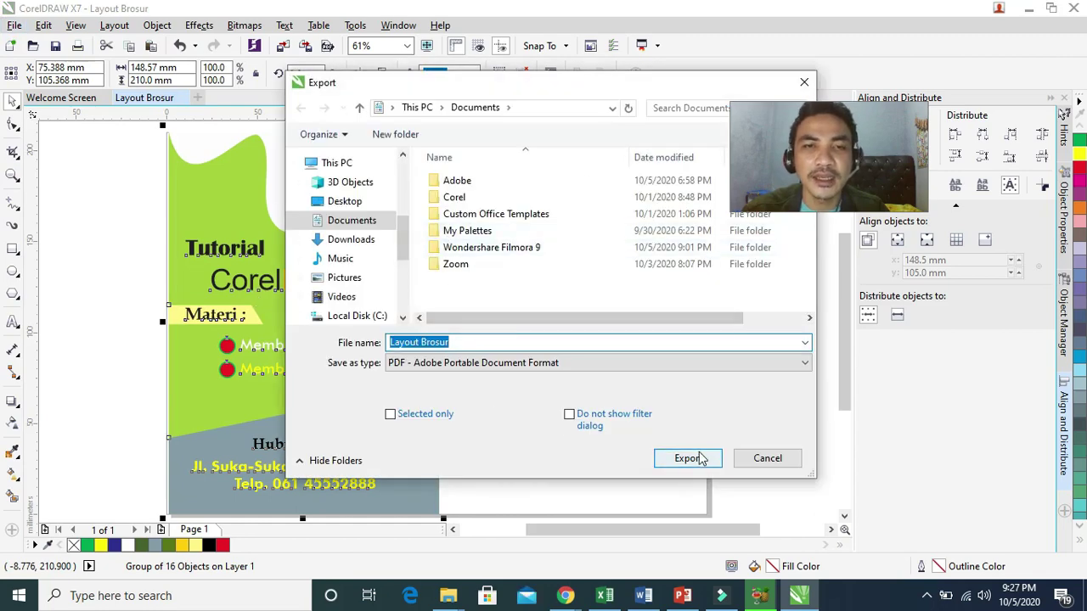
left_click(655, 363)
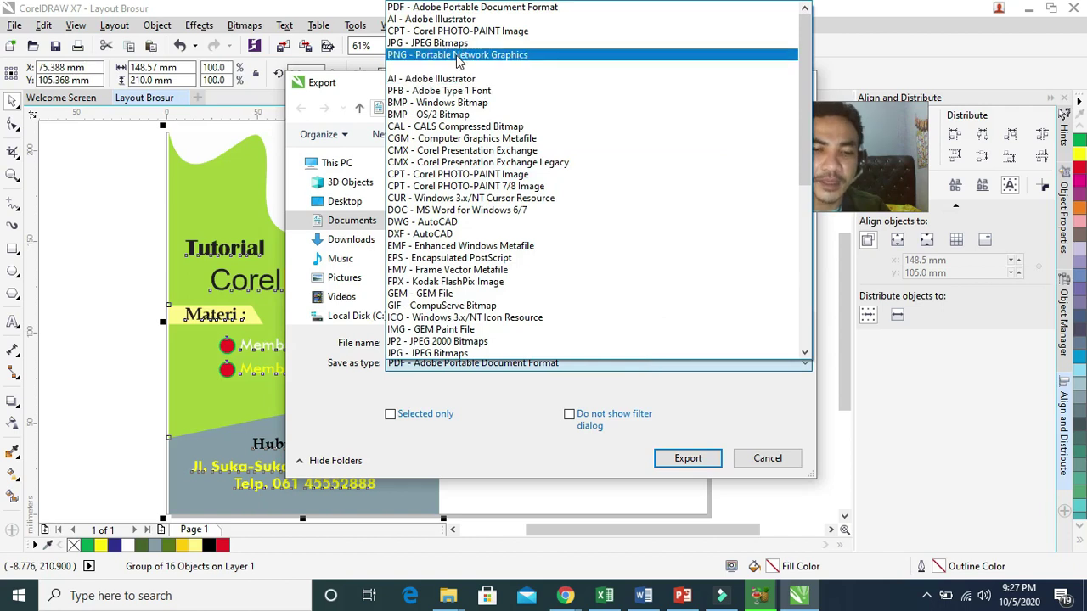
key("b")
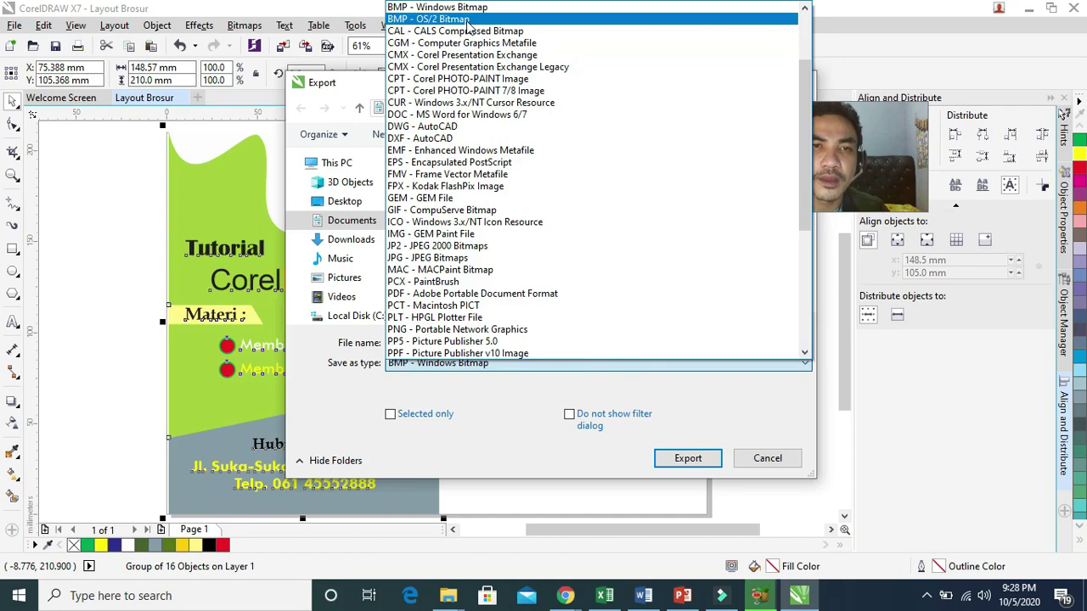
key("p")
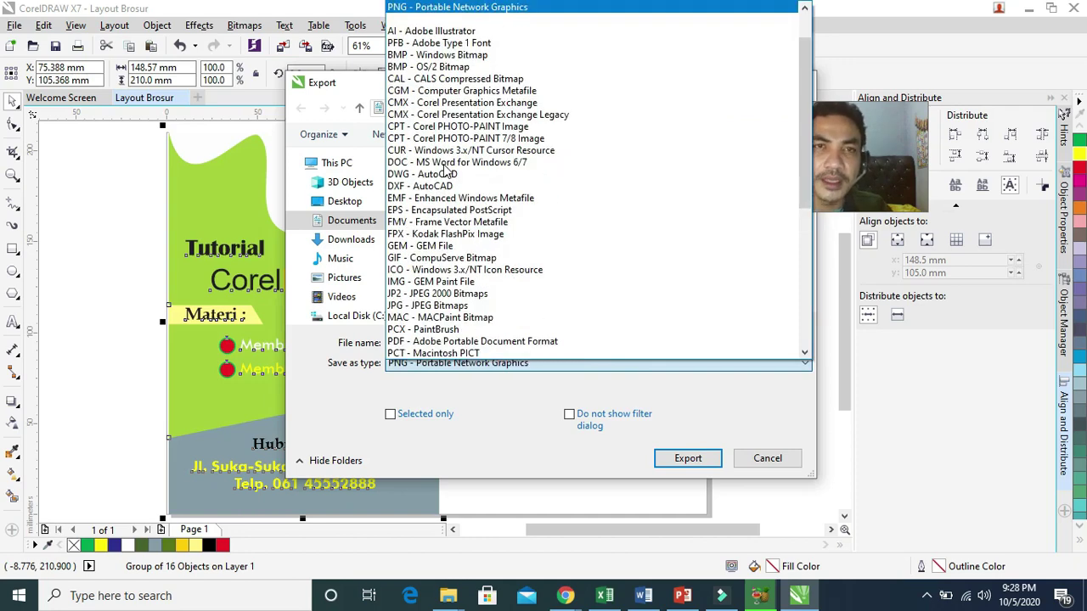
key("Return")
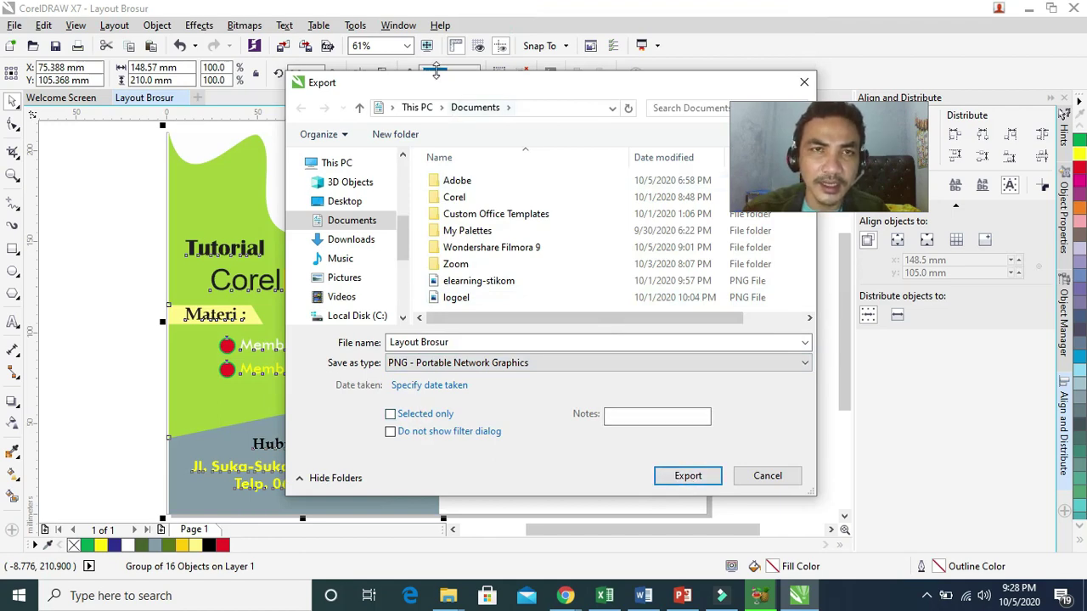
Limit the export to the selected group only and export the PNG to Documents, accepting the offered PNG settings.
left_click_drag(433, 84, 728, 91)
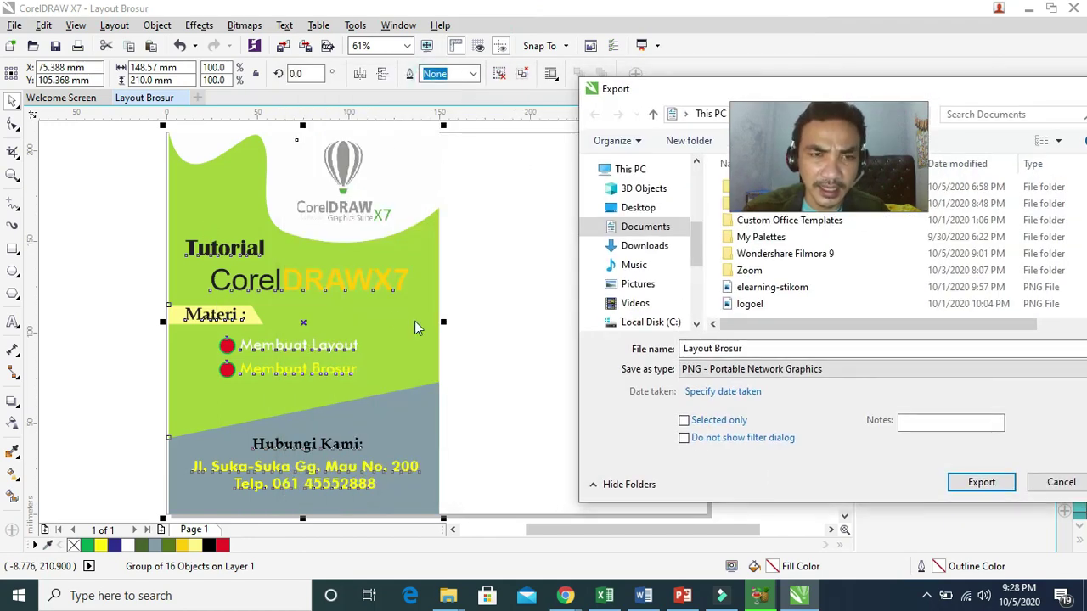
left_click(733, 422)
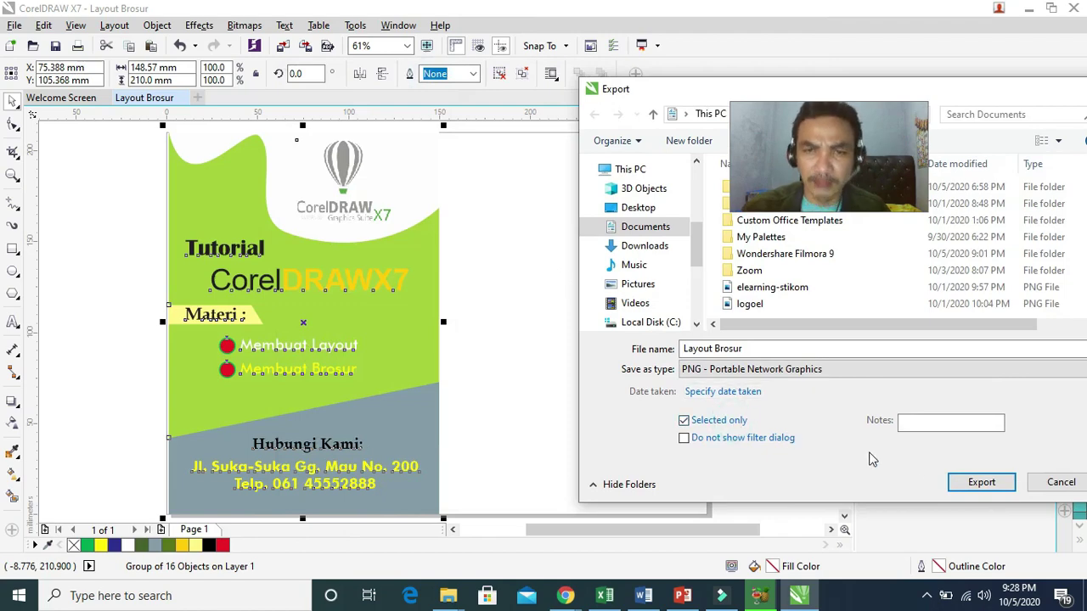
left_click(981, 482)
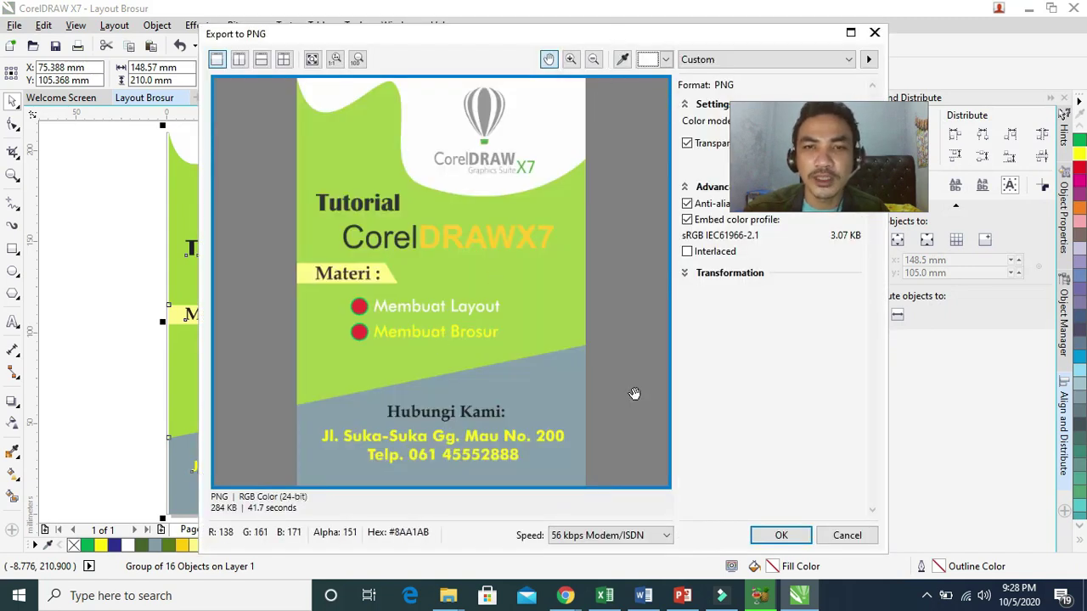
left_click(774, 537)
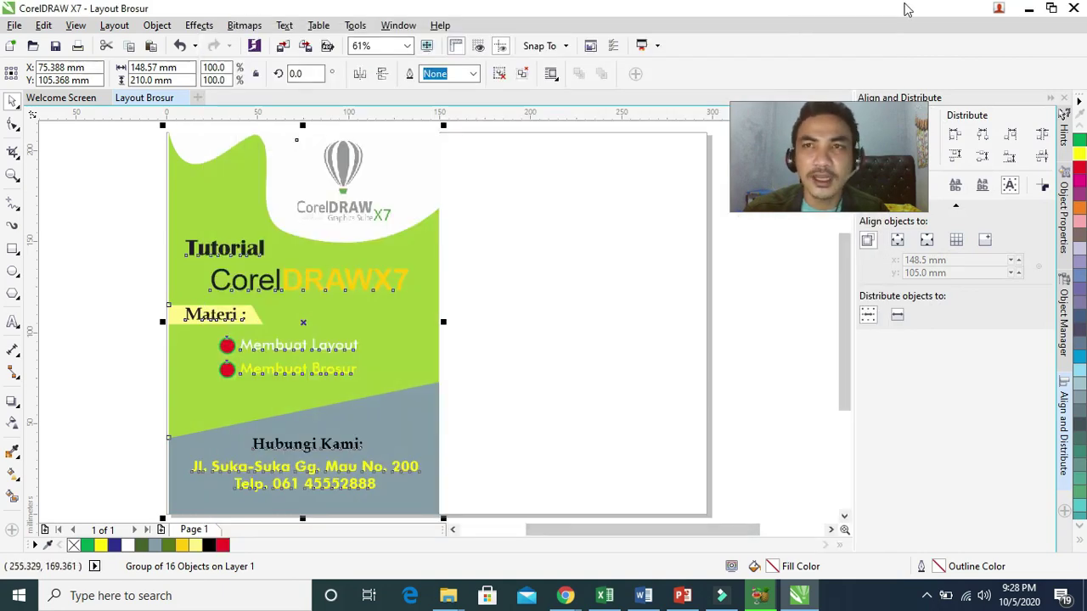
Switch to File Explorer, open the exported "Layout Brosur" PNG from Documents in Photos, and maximize the viewer to check it.
key("super+e")
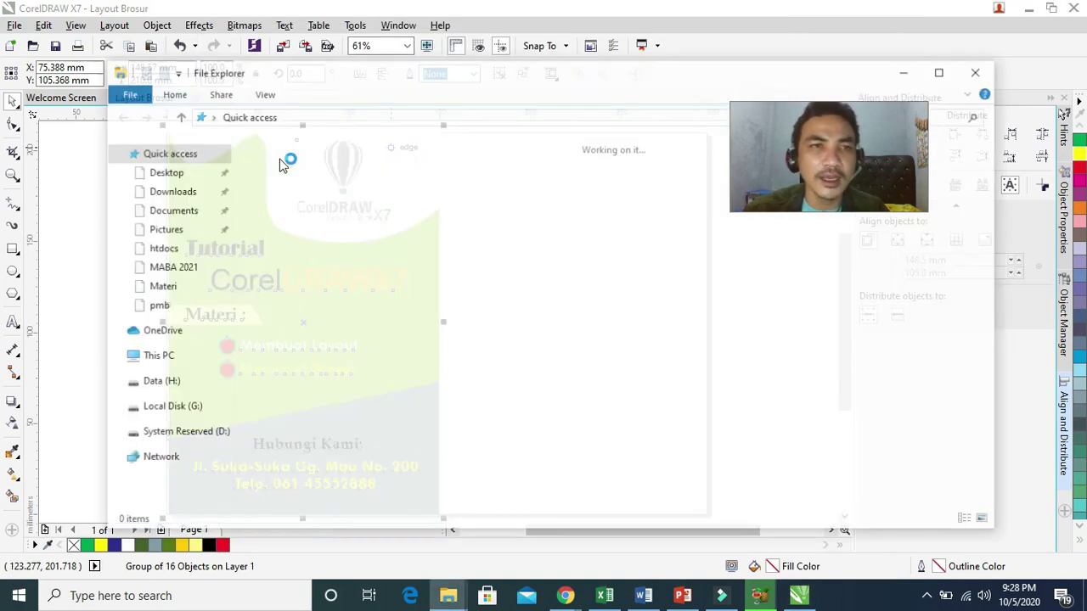
left_click(165, 211)
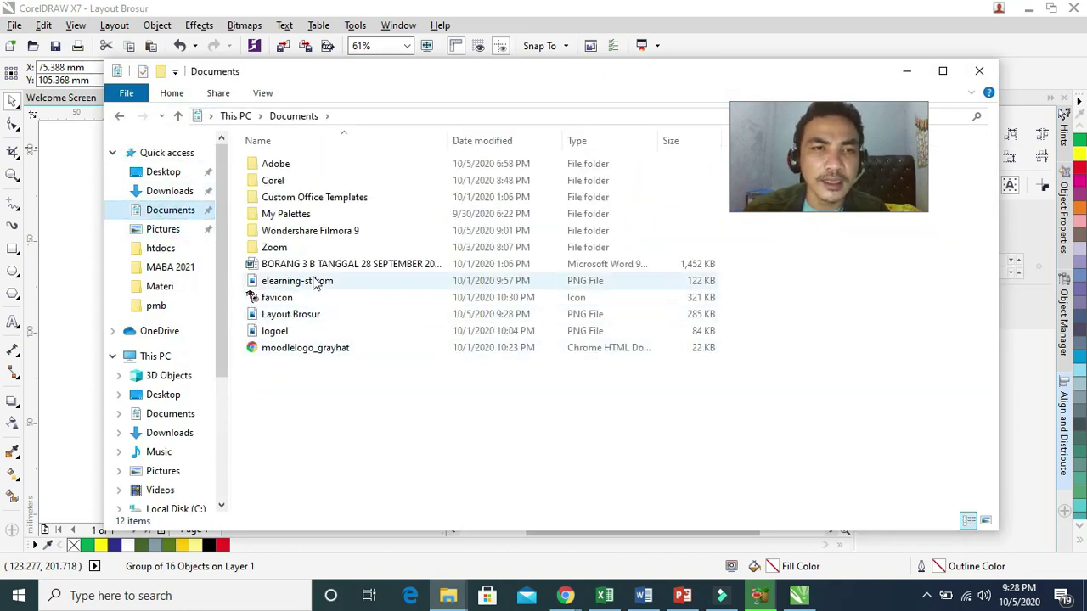
left_click(303, 316)
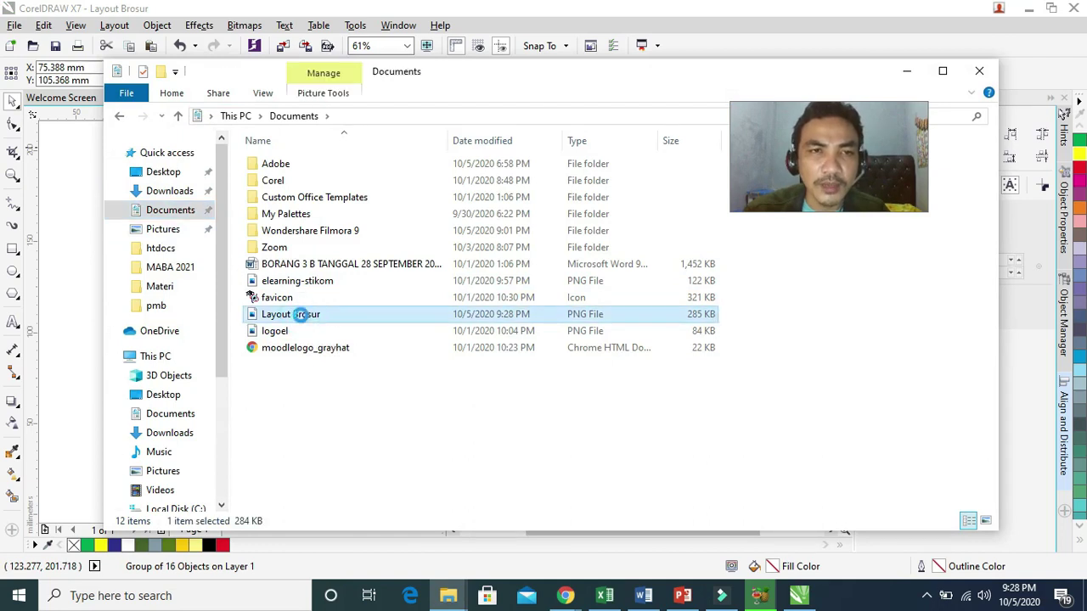
right_click(303, 315)
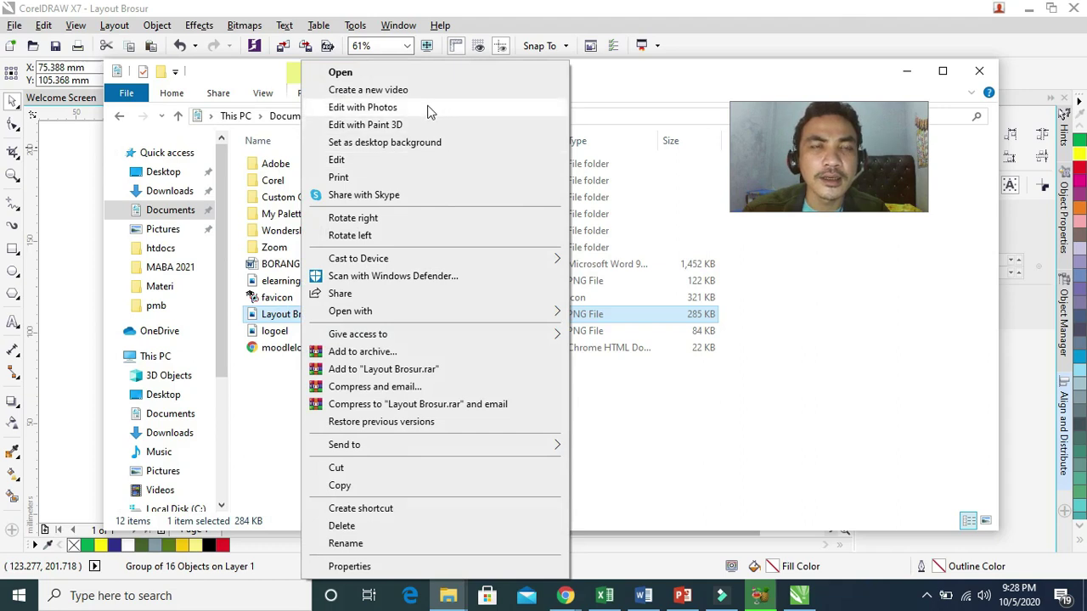
mouse_move(480, 310)
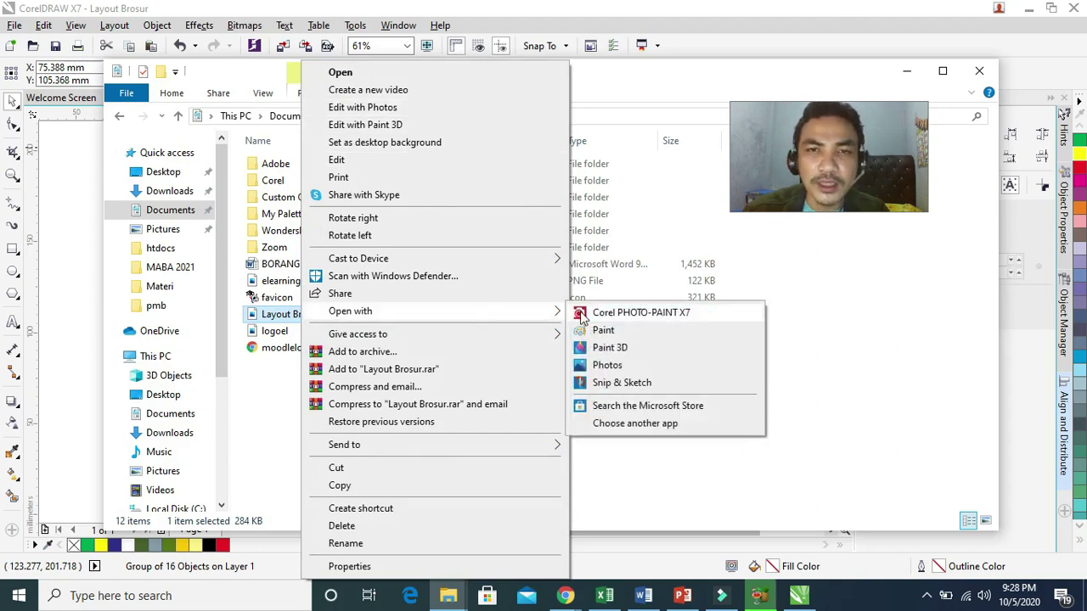
left_click(599, 366)
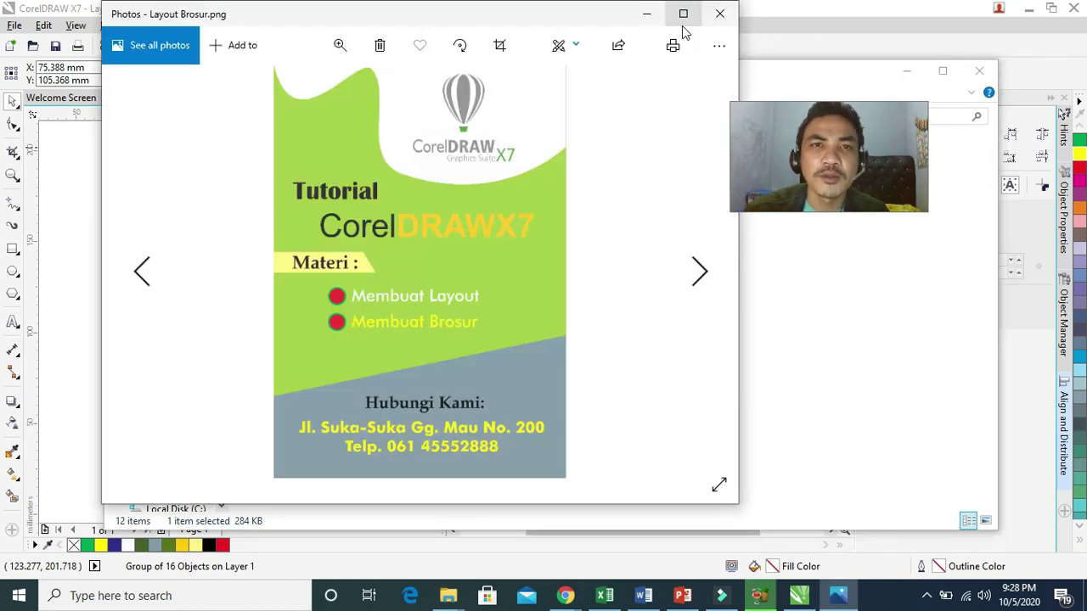
left_click(684, 15)
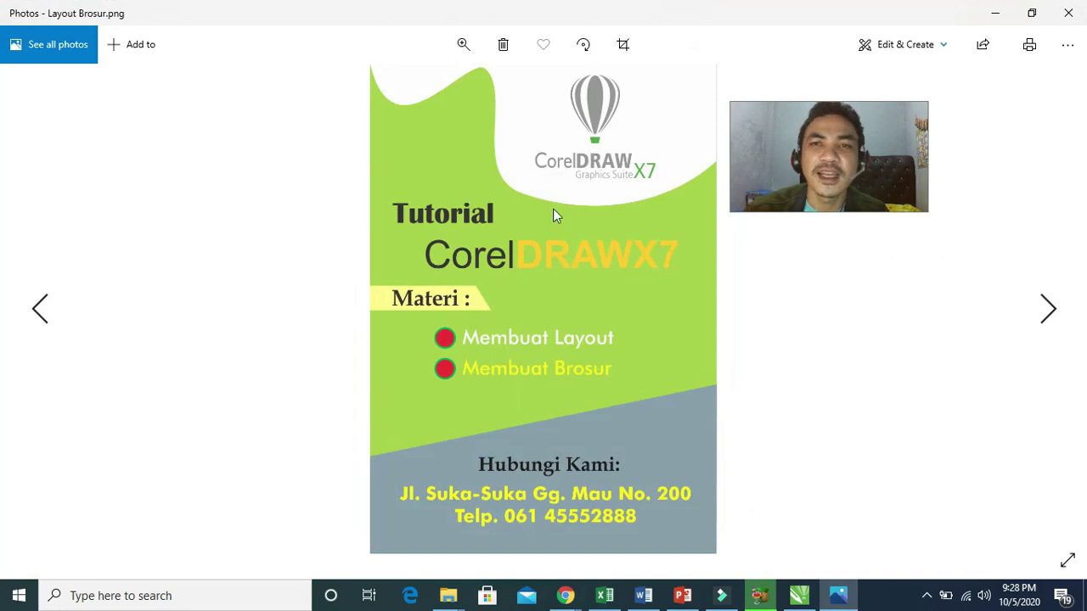